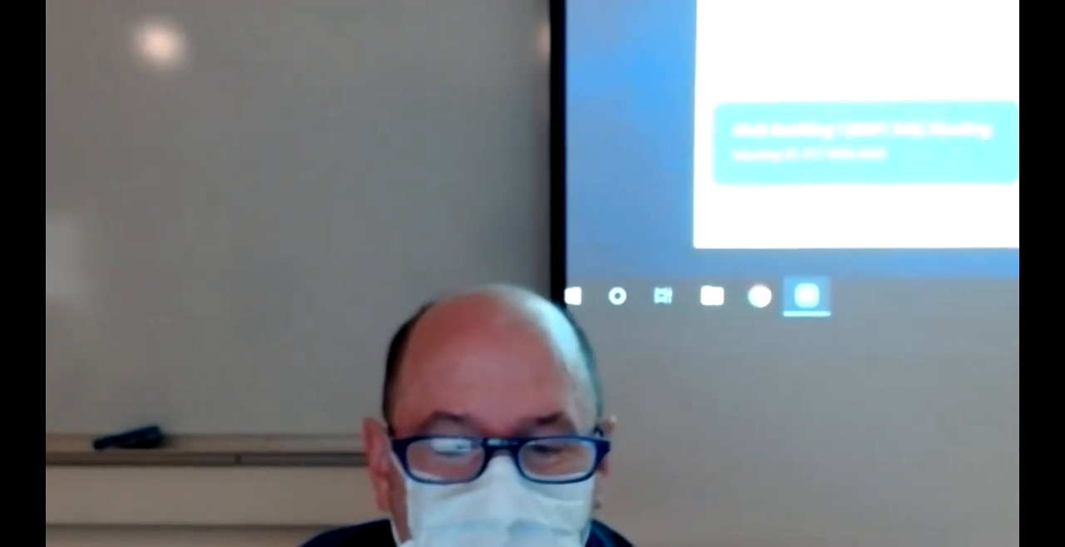
pyautogui.click(571, 304)
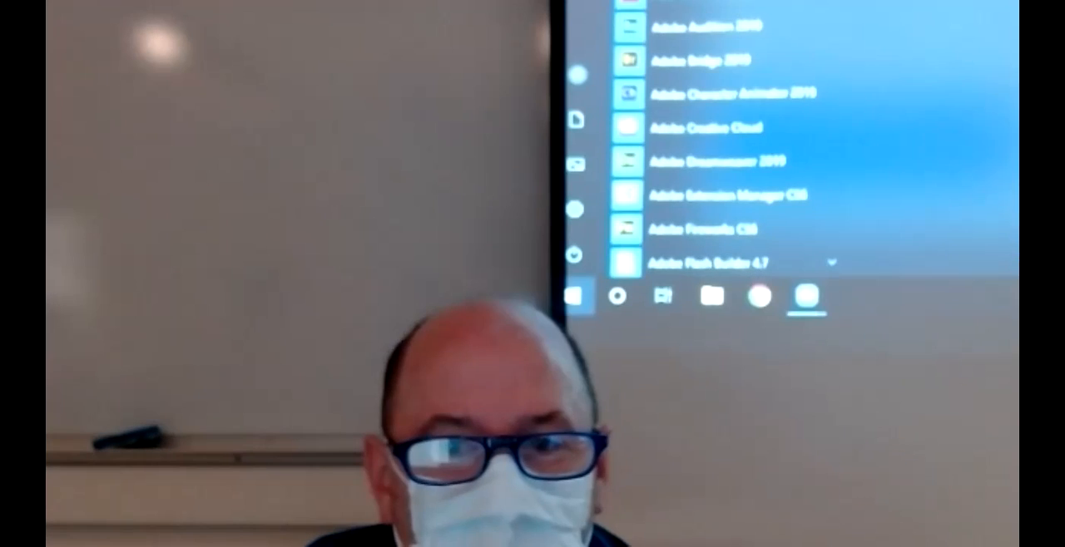
pyautogui.press('Escape')
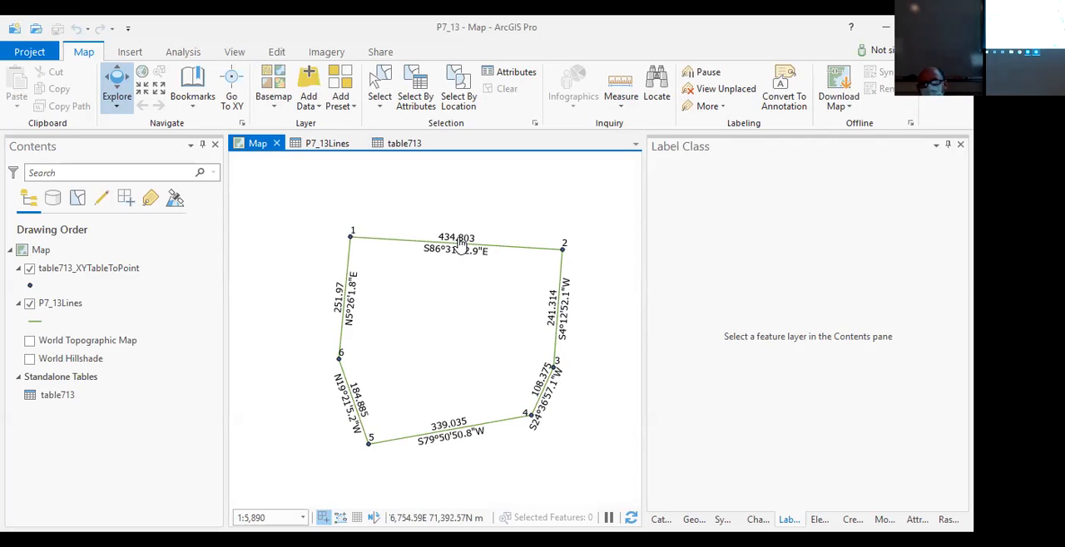
# - Examine the P7_13Lines label expression, its placement settings and how the labels sit along the line between points 3 and 4
pyautogui.click(69, 305)
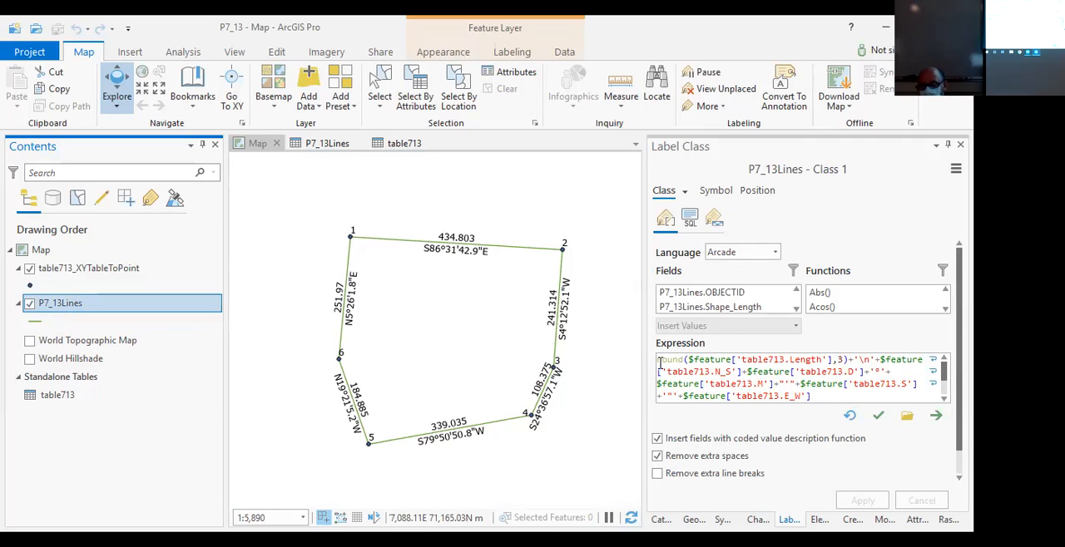
pyautogui.moveTo(658, 363); pyautogui.dragTo(845, 399)
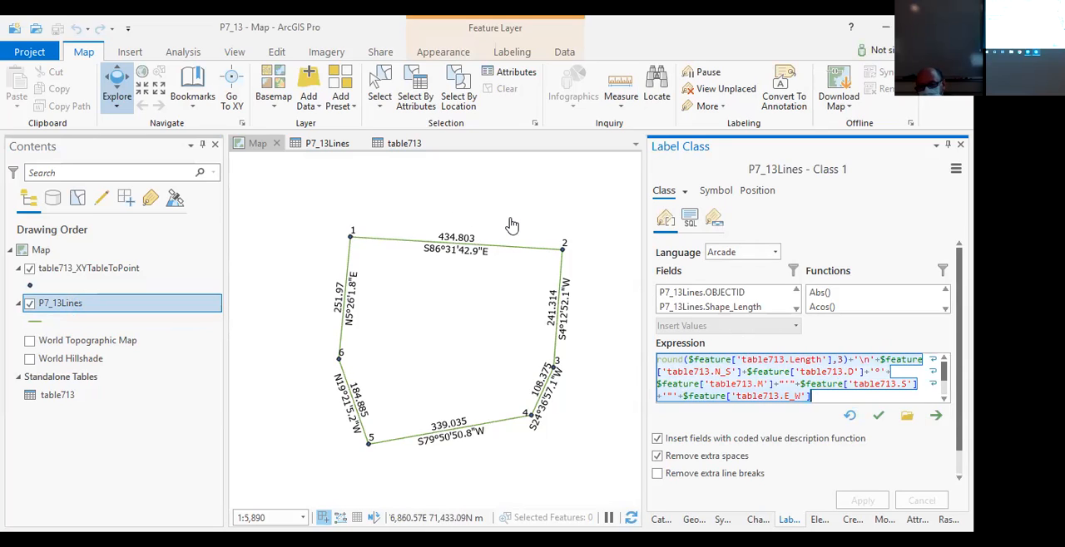
pyautogui.click(763, 194)
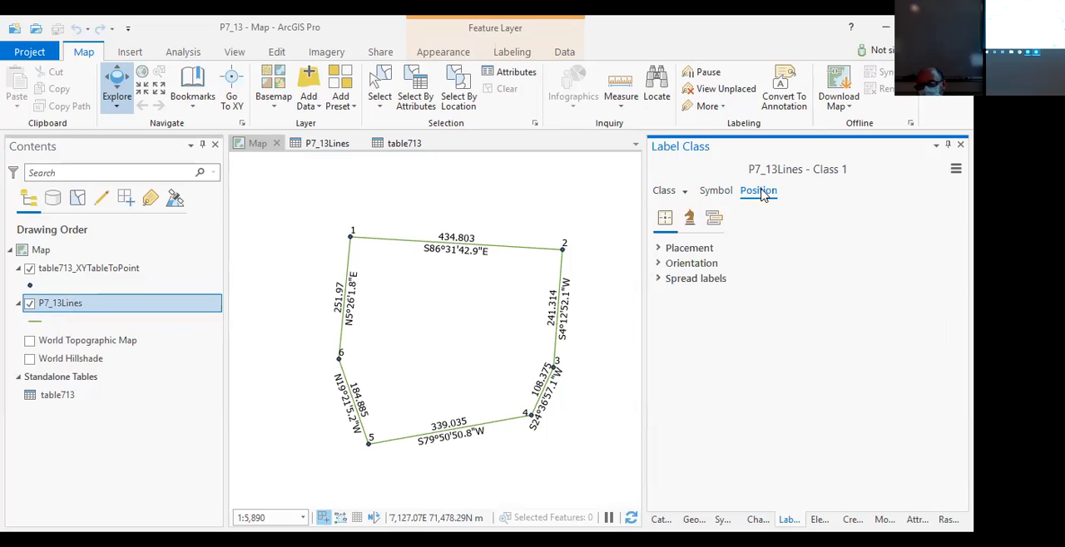
pyautogui.click(659, 249)
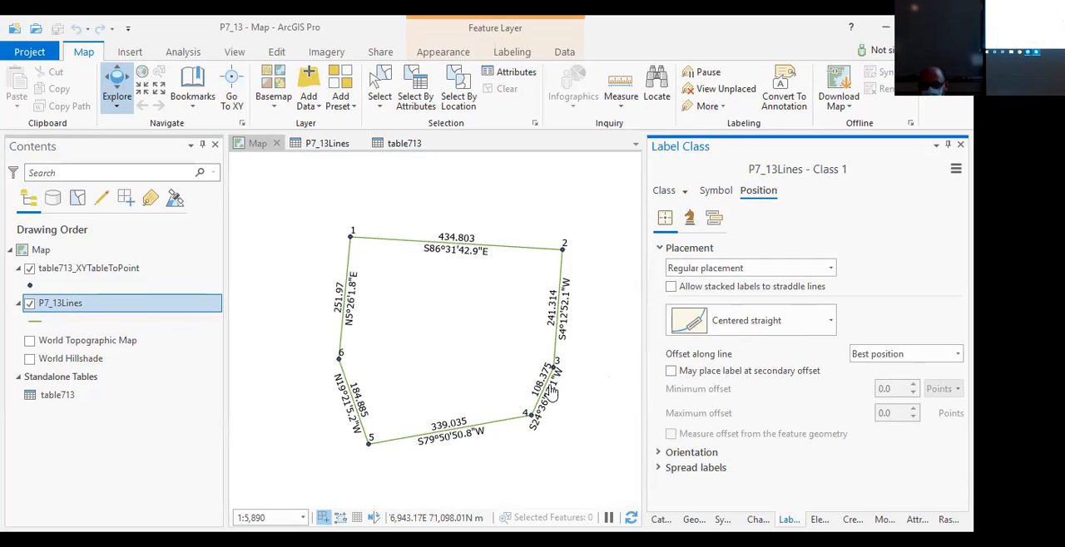
pyautogui.scroll(5, 549, 400)
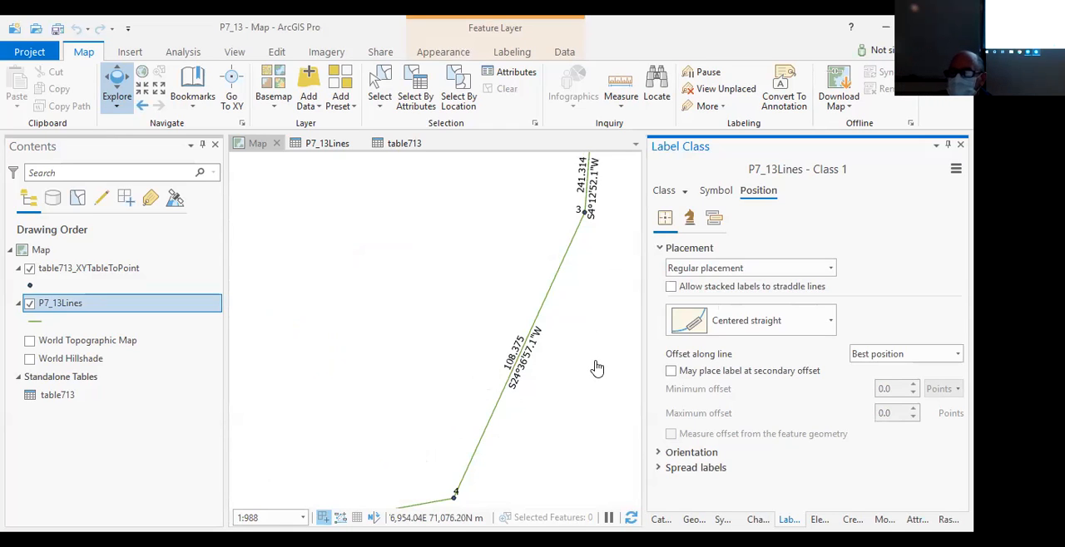
pyautogui.moveTo(644, 312); pyautogui.dragTo(804, 312)
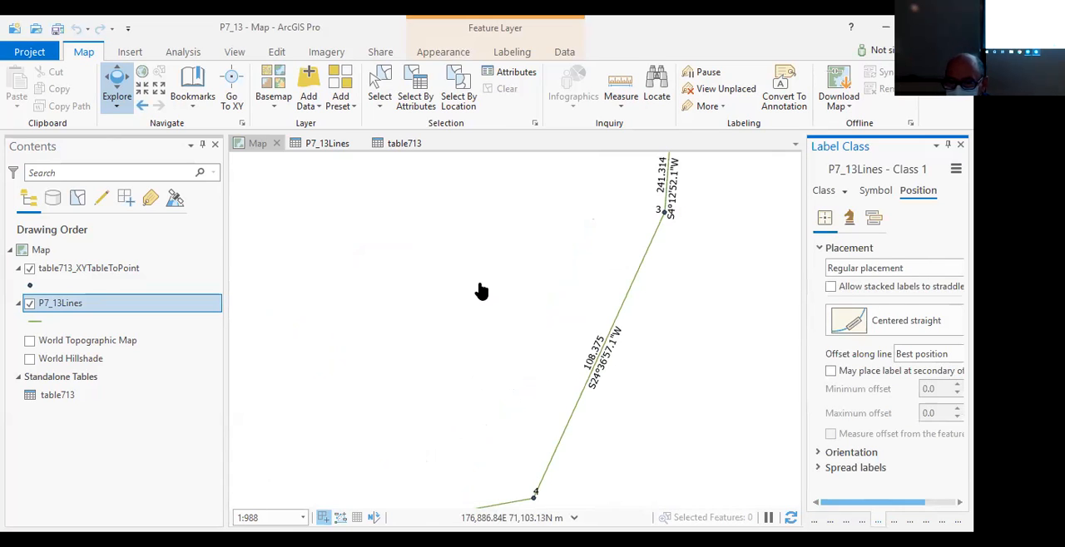
pyautogui.scroll(-3, 457, 253)
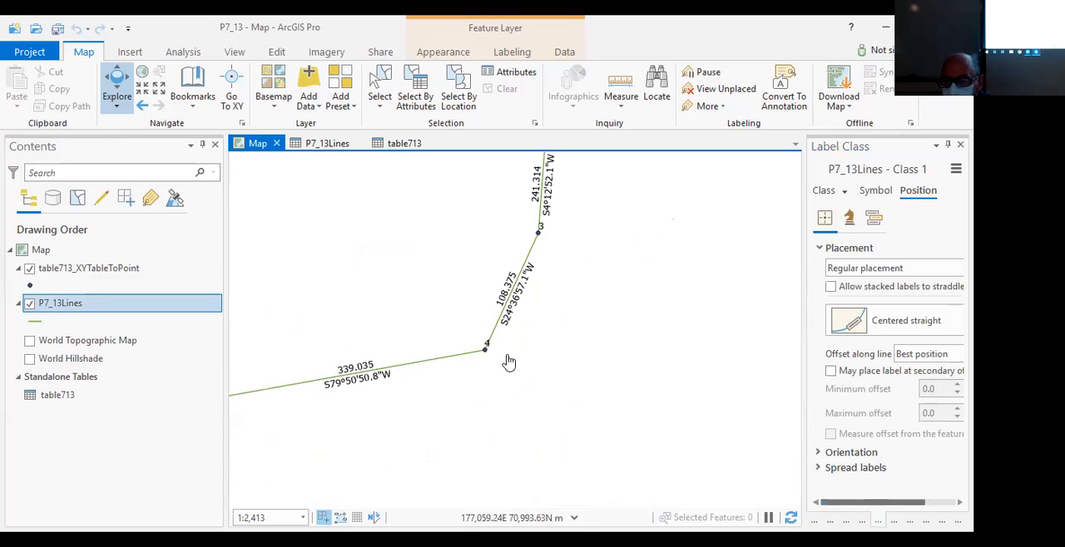
pyautogui.moveTo(395, 293); pyautogui.dragTo(666, 398)
pyautogui.scroll(-4, 608, 411)
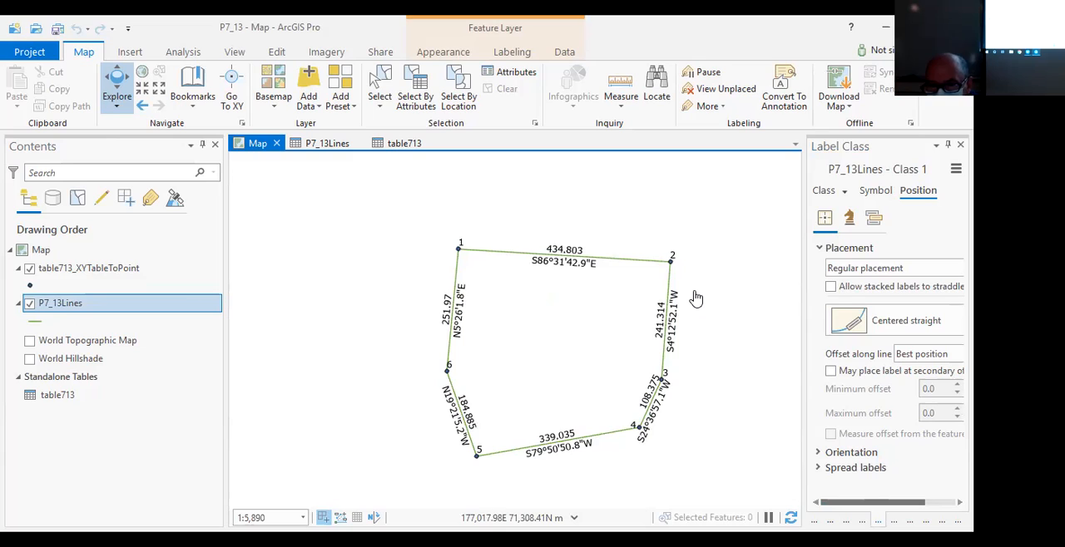
# - Change the table713_XYTableToPoint symbol to Circle 1 and set its size to 7.2 pt
pyautogui.click(30, 287)
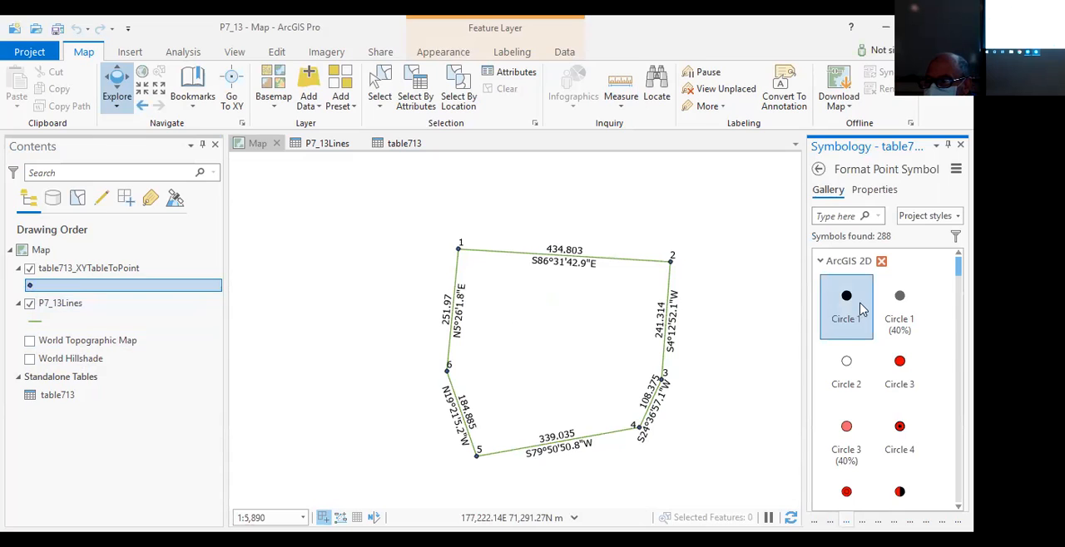
pyautogui.click(849, 301)
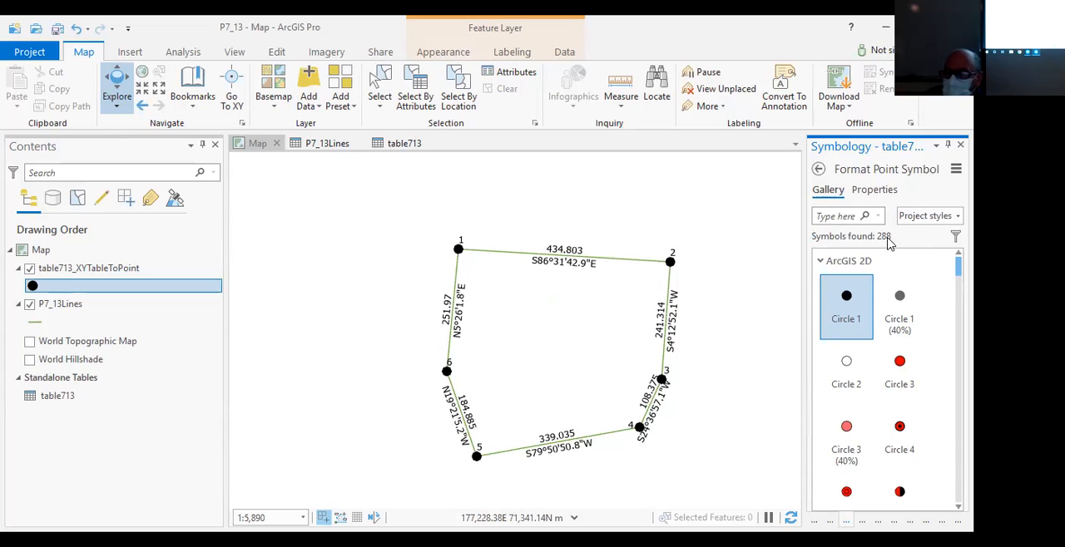
pyautogui.click(890, 193)
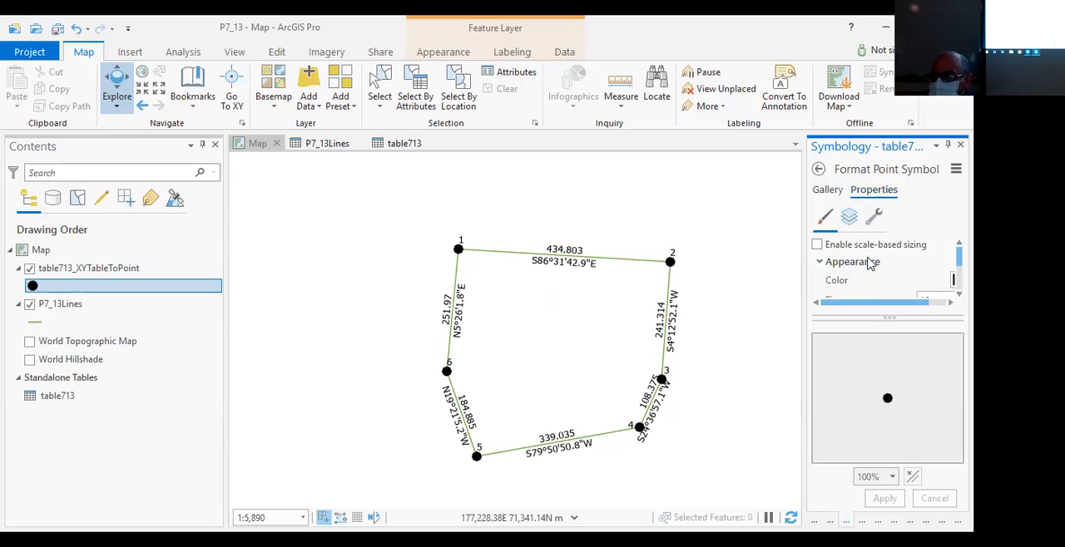
pyautogui.scroll(-3, 874, 266)
pyautogui.scroll(2, 884, 273)
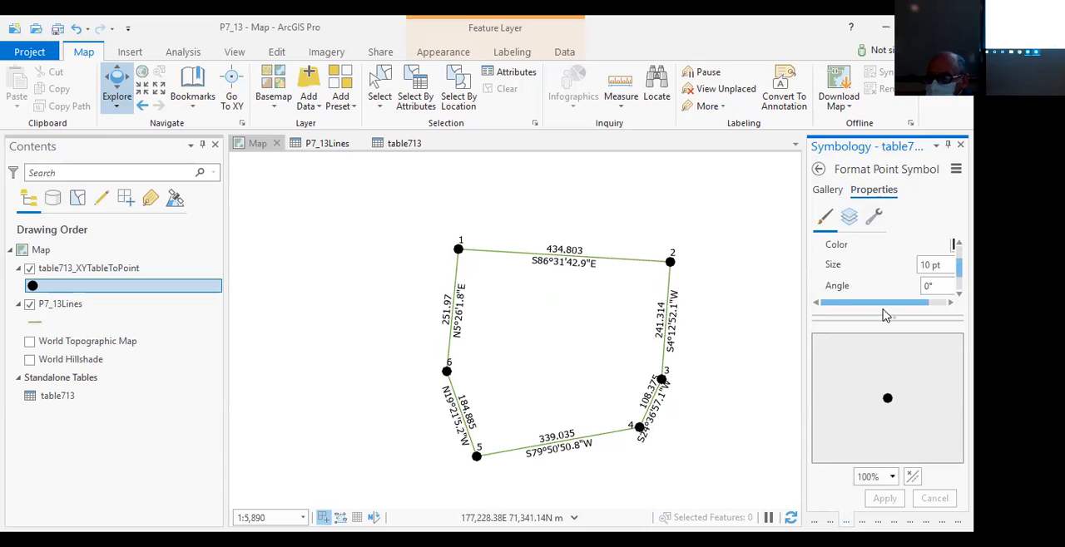
pyautogui.moveTo(884, 320); pyautogui.dragTo(885, 391)
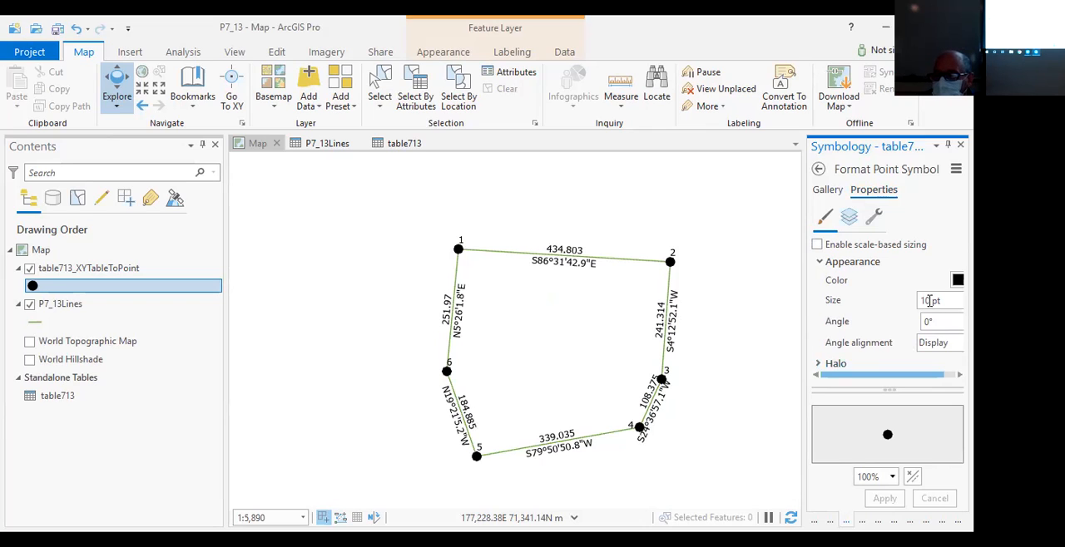
pyautogui.moveTo(929, 301); pyautogui.dragTo(924, 302)
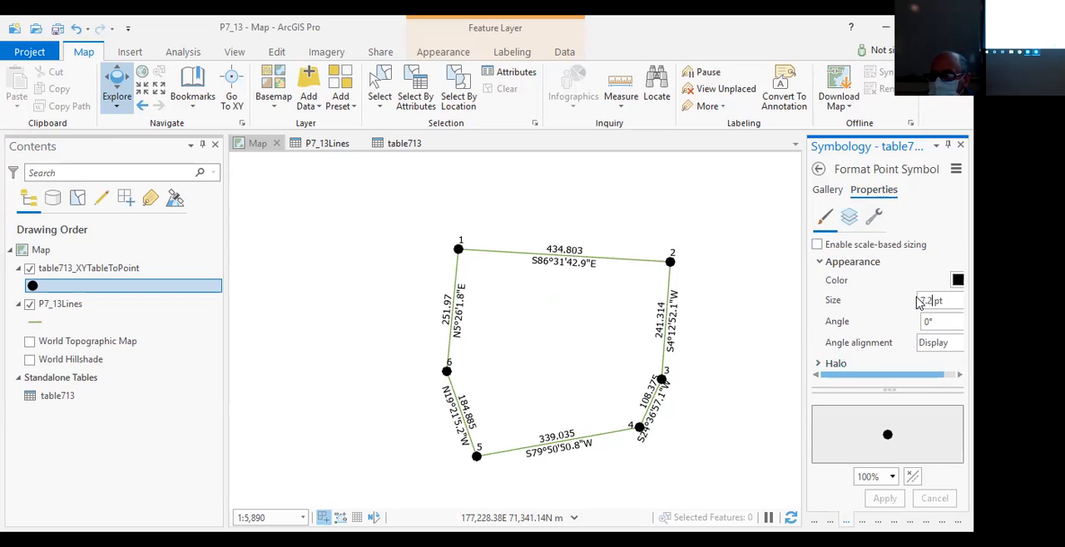
pyautogui.press('Return')
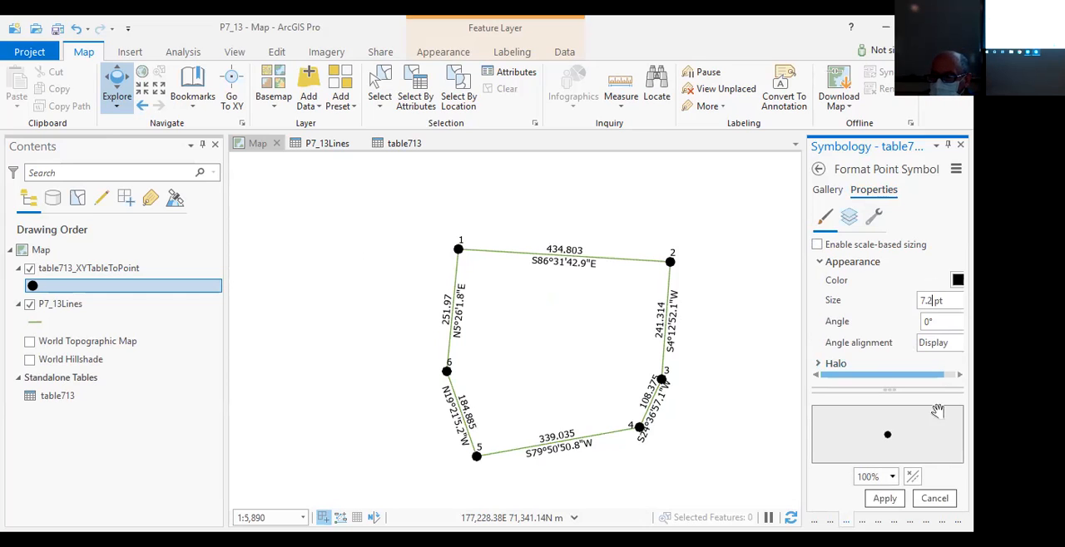
pyautogui.click(884, 498)
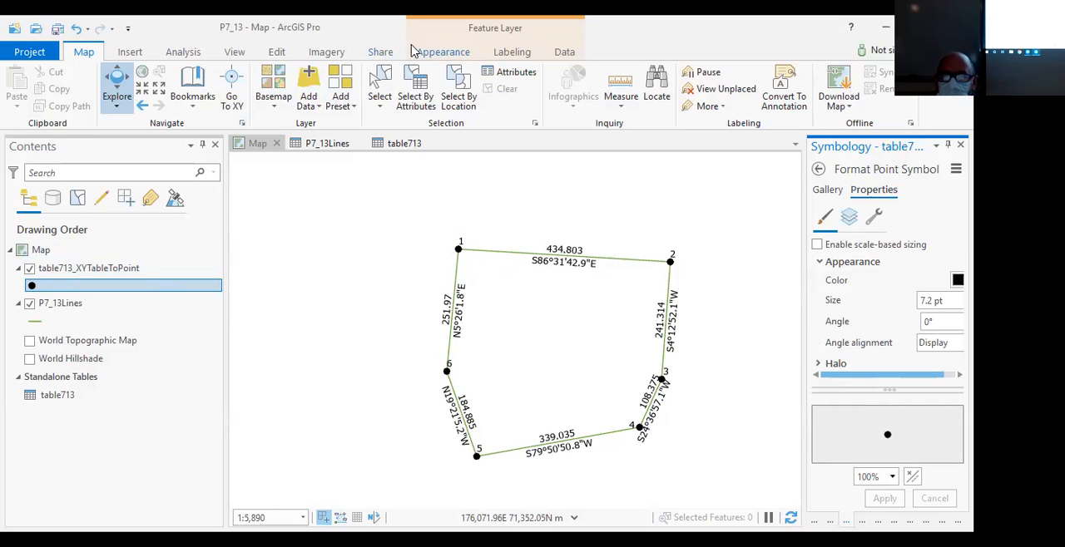
# - Set the text size of the table713_XYTableToPoint labels to 9
pyautogui.click(512, 55)
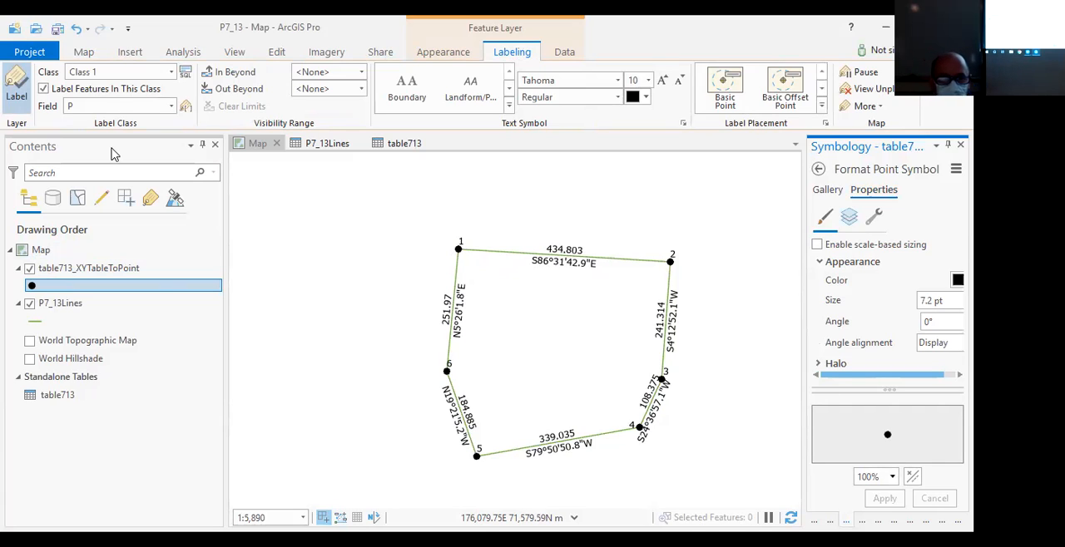
pyautogui.click(648, 81)
pyautogui.click(636, 156)
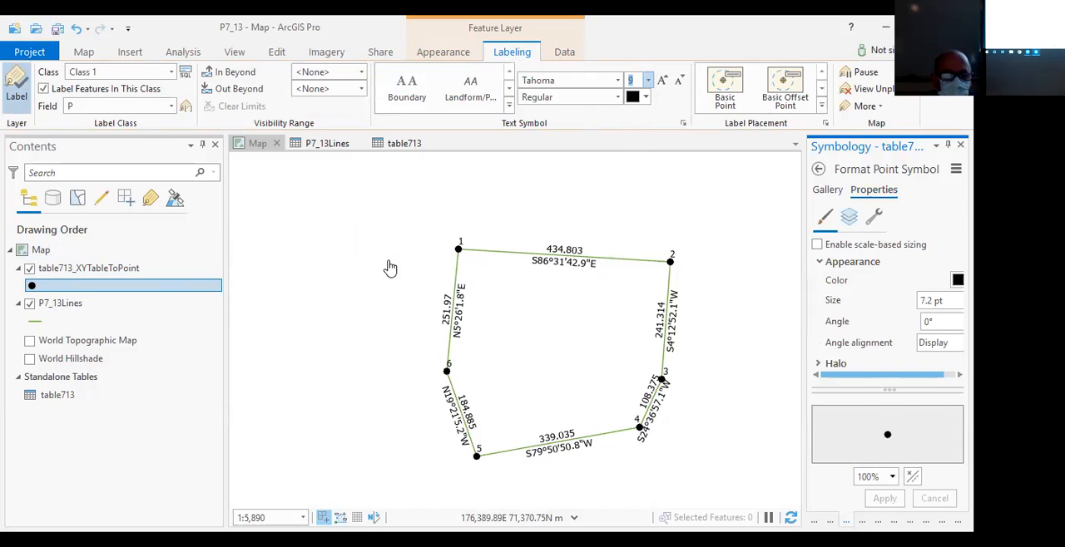
# - Choose black as the color of the P7_13Lines line symbol and open its line width for editing
pyautogui.click(33, 323)
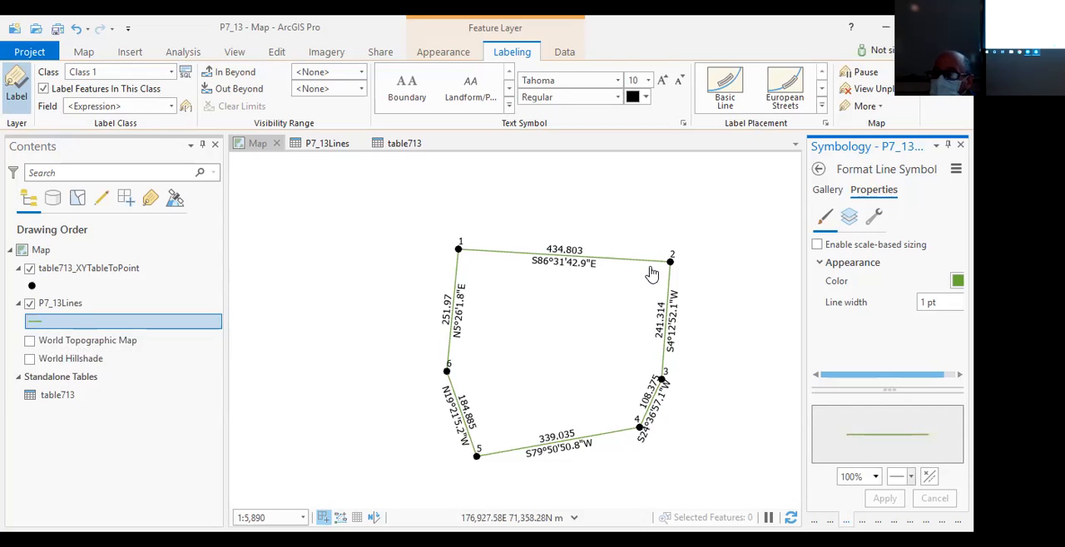
pyautogui.click(951, 282)
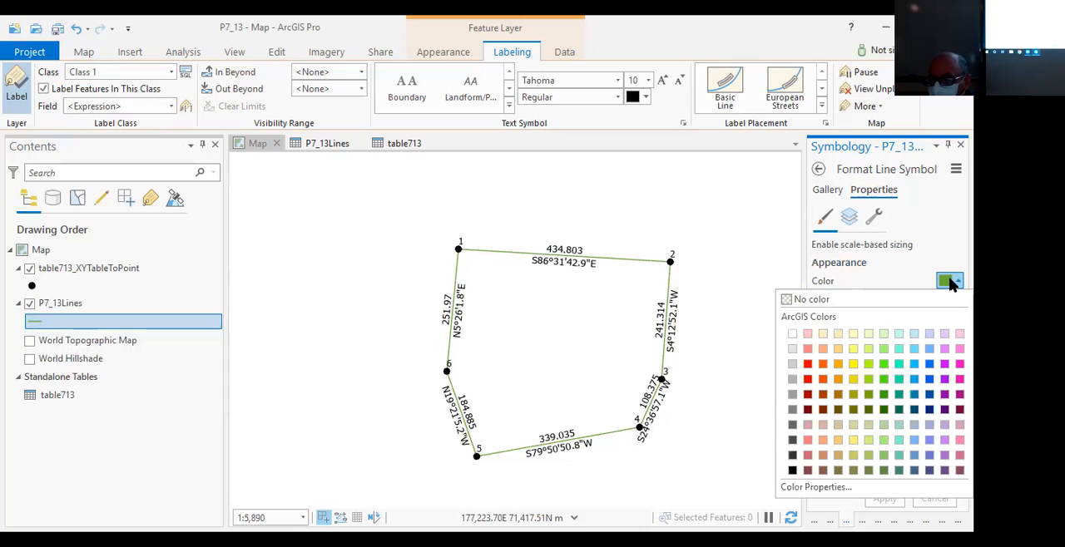
pyautogui.click(792, 470)
pyautogui.doubleClick(925, 306)
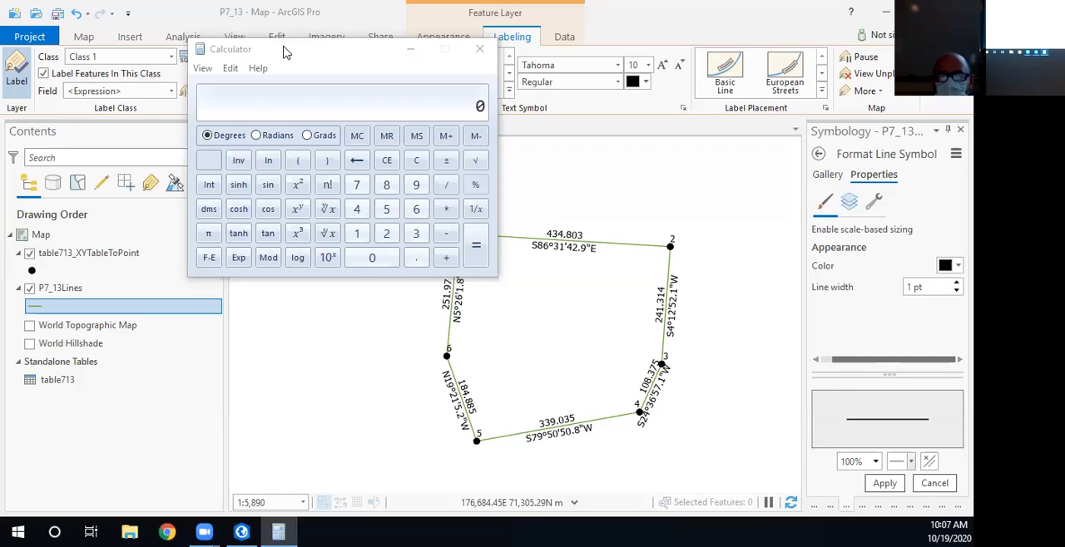
# - Move Calculator clear of the symbol settings and try to set the P7_13Lines line width to .5 inch
pyautogui.click(283, 52)
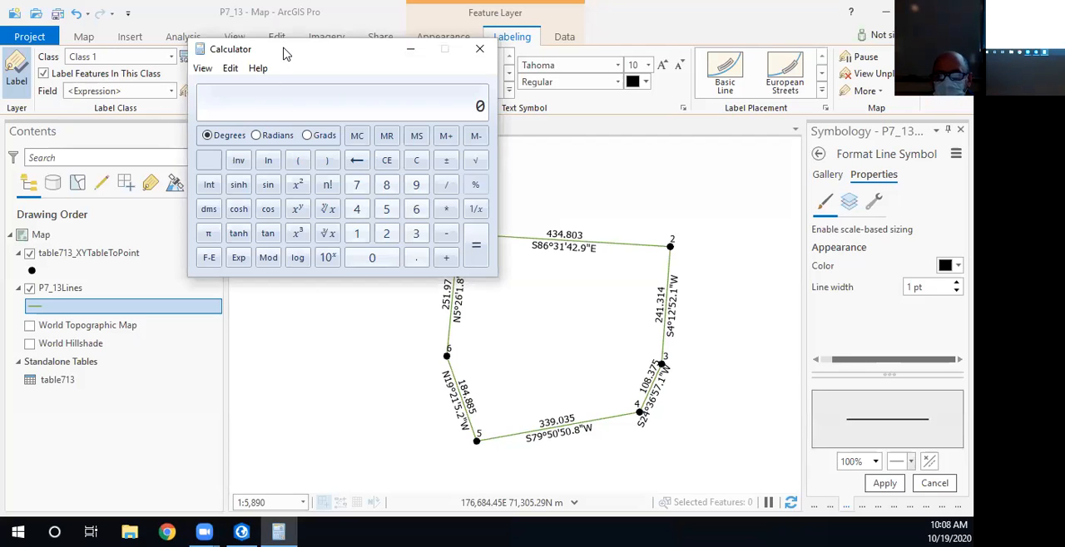
pyautogui.moveTo(283, 53); pyautogui.dragTo(376, 174)
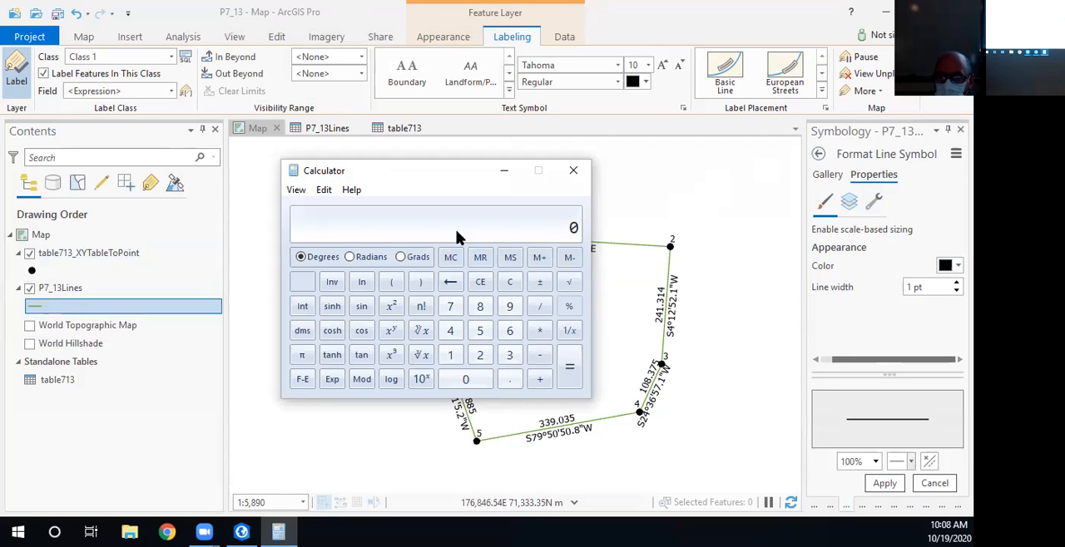
pyautogui.moveTo(931, 288); pyautogui.dragTo(893, 288)
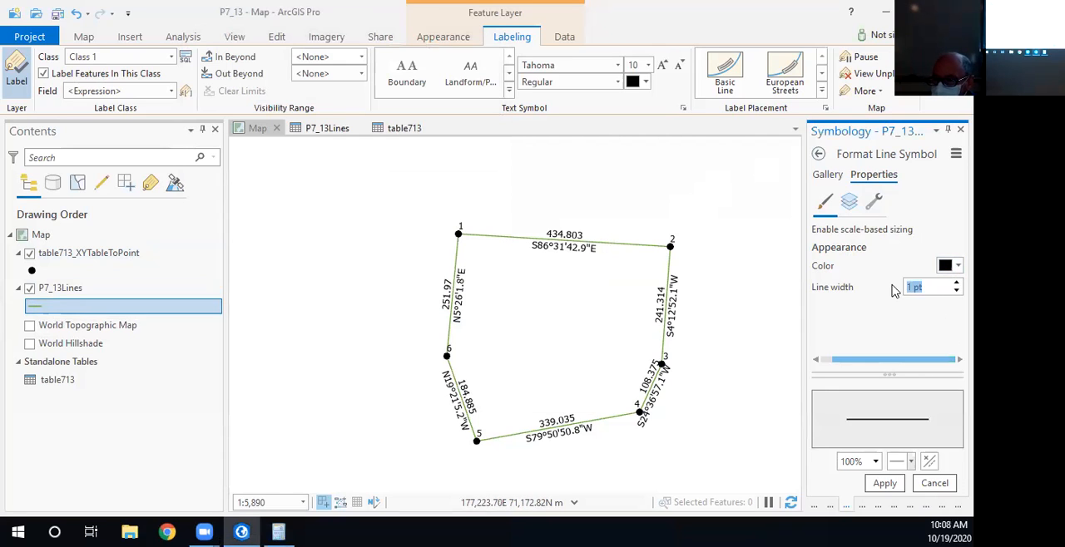
pyautogui.write('.5')
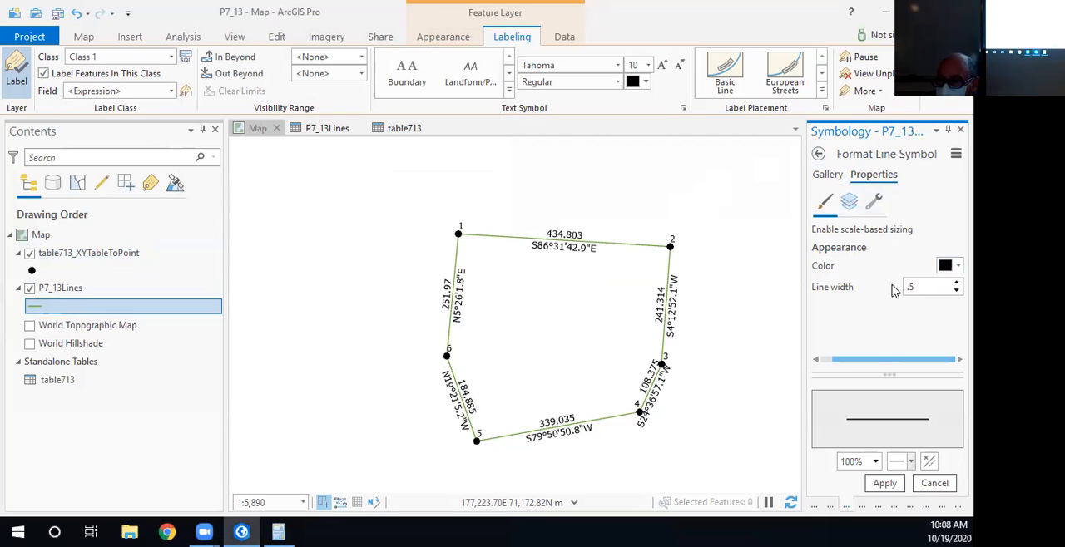
pyautogui.write(' inch')
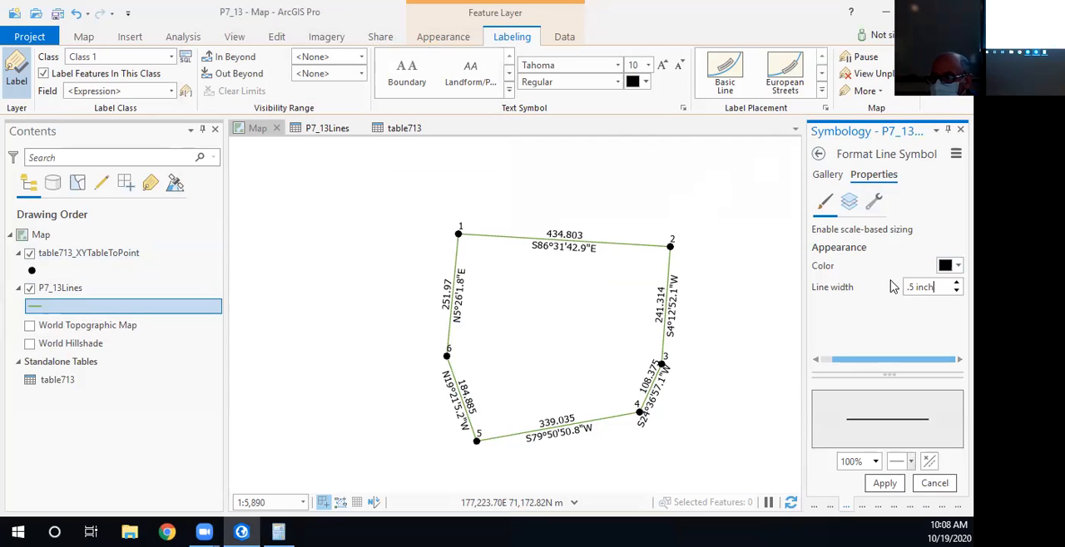
pyautogui.click(902, 313)
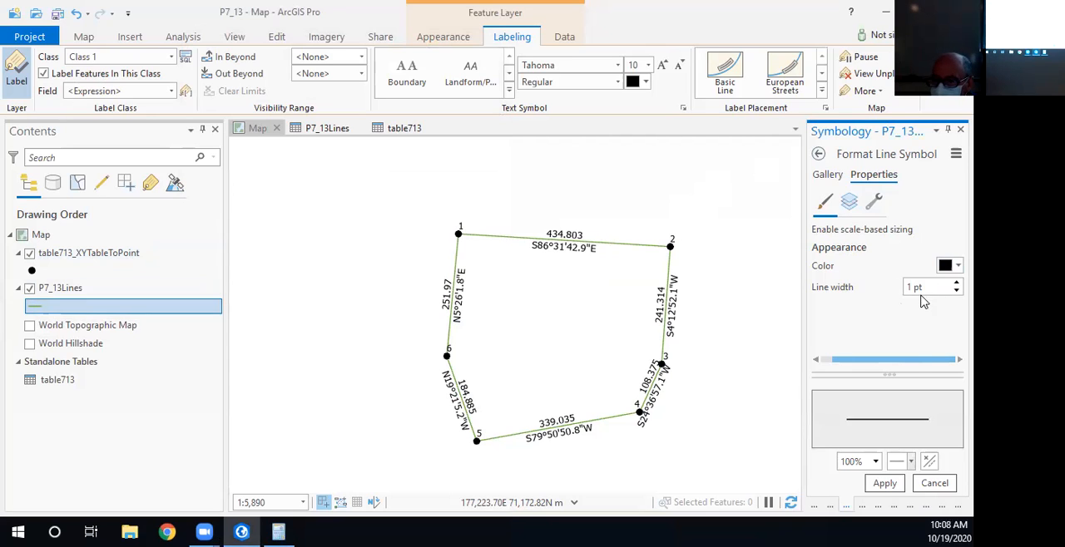
# - Switch to Calculator and compute .53 / 25.4 * 72 to convert the line width from millimetres to points
pyautogui.click(279, 533)
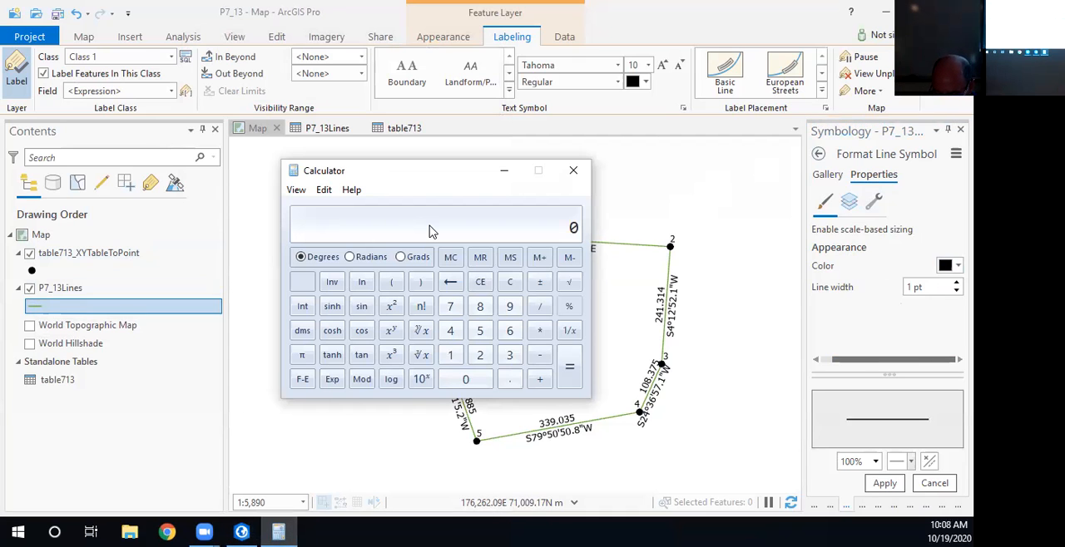
pyautogui.write('.53')
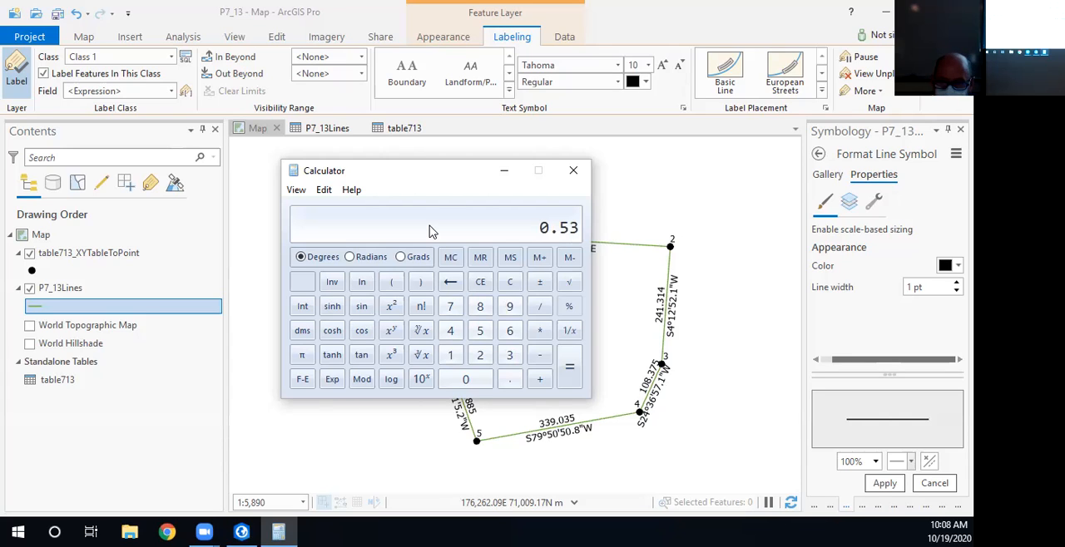
pyautogui.write('/25.4')
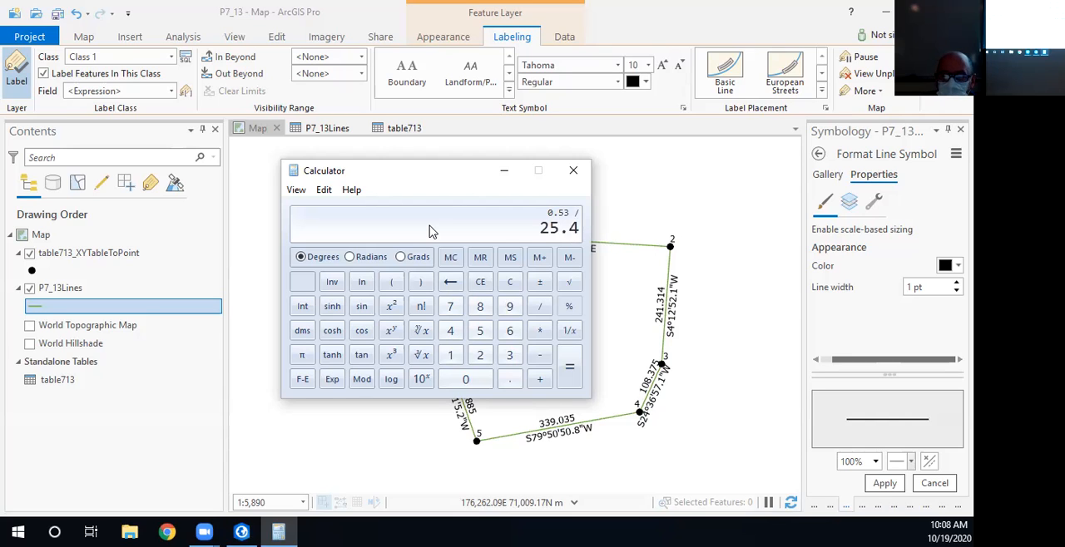
pyautogui.press('Return')
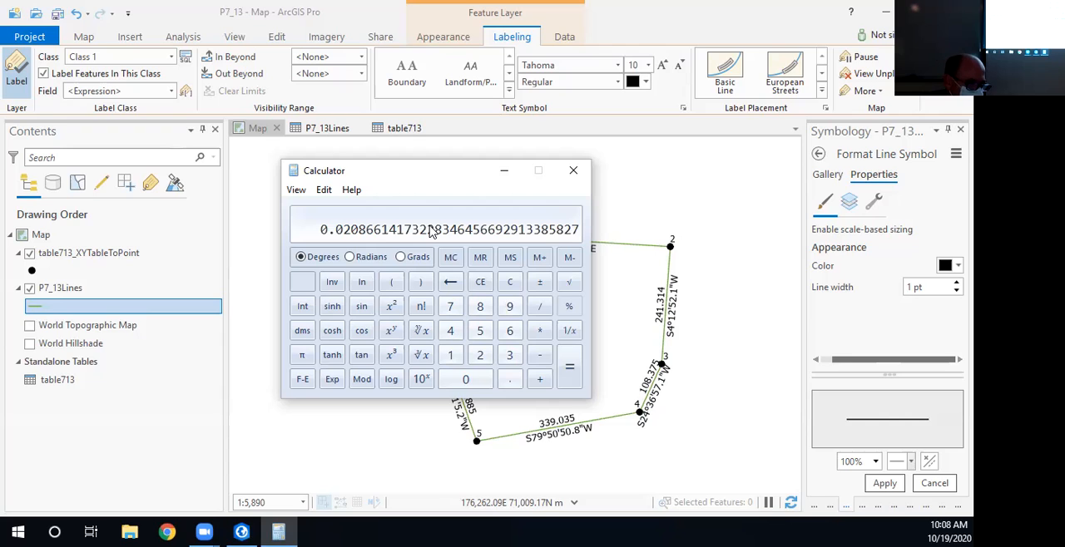
pyautogui.write('*72')
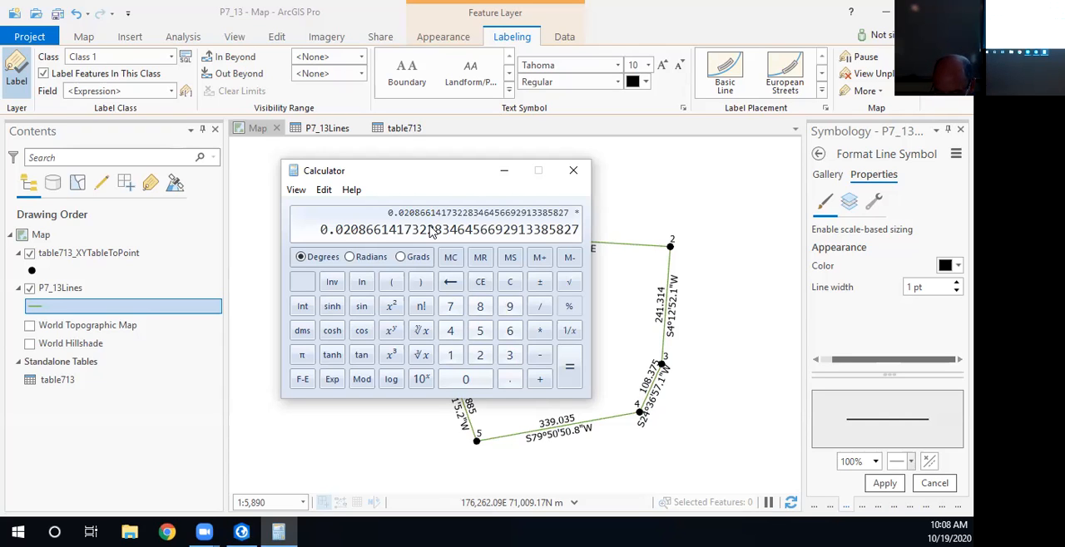
pyautogui.press('Return')
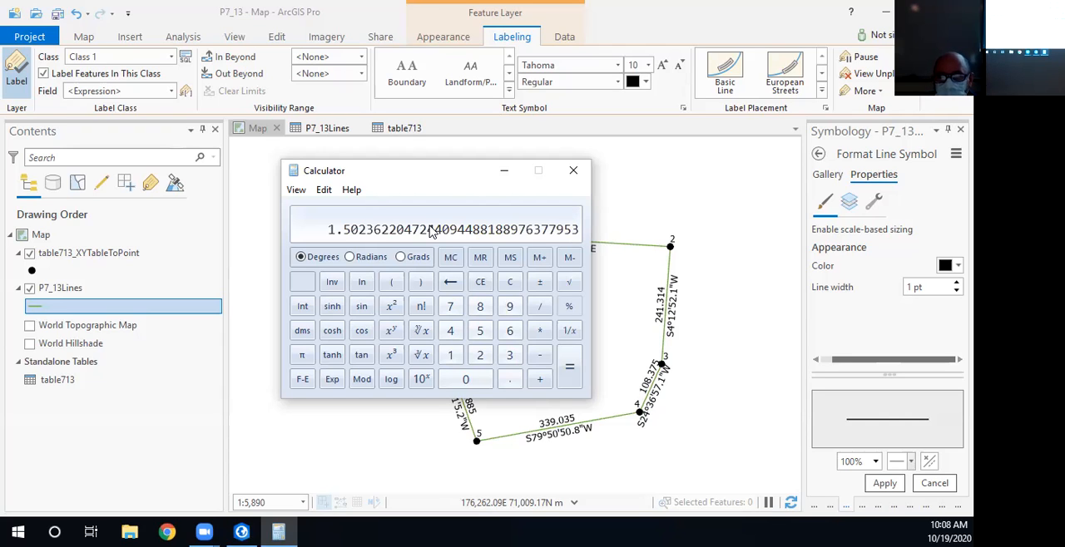
# - Set the P7_13Lines line width to 1.5 pt and apply the line symbol changes
pyautogui.click(913, 287)
pyautogui.write('.5')
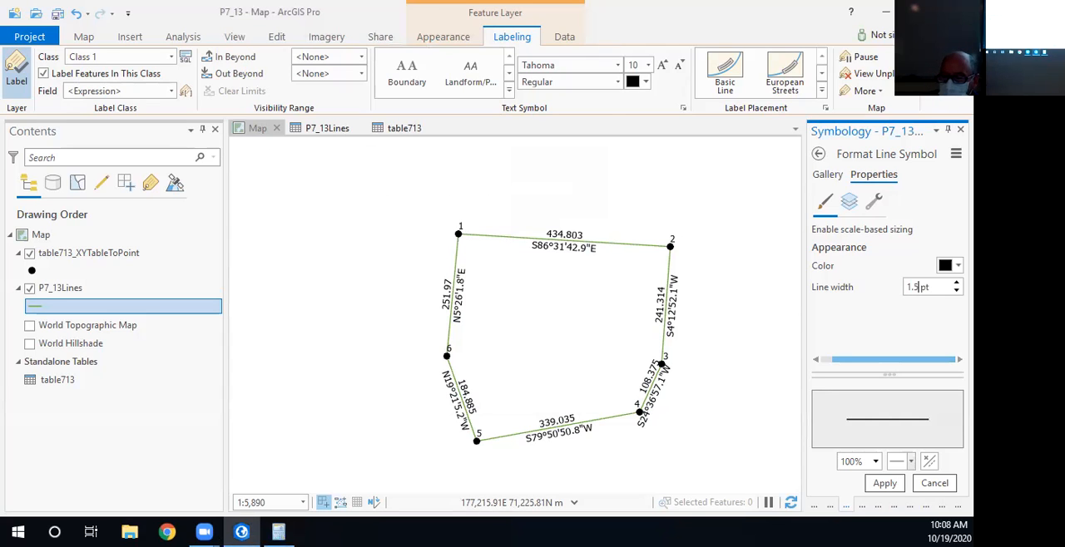
pyautogui.click(884, 483)
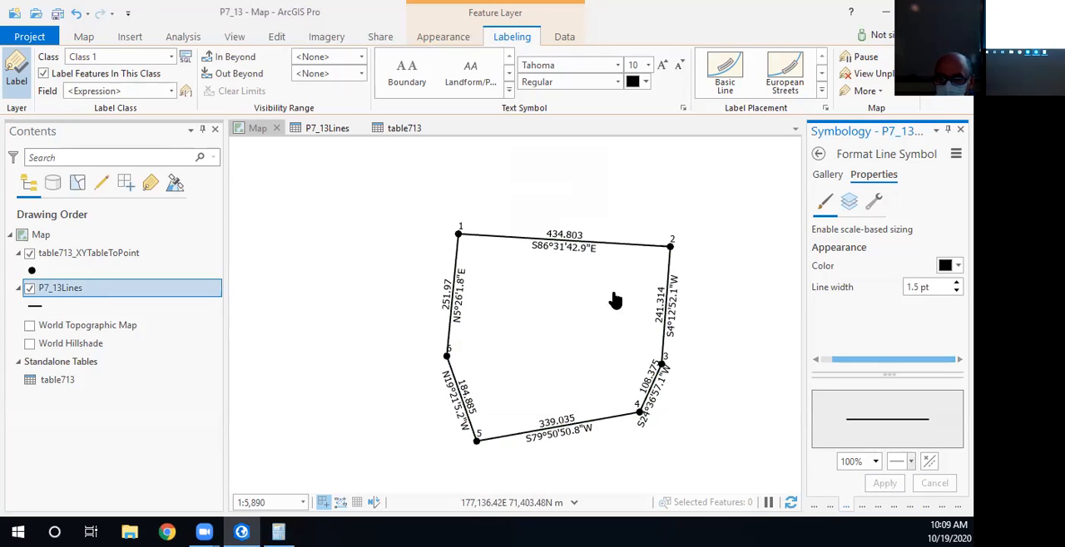
# - Switch to Calculator to review the converted line width, and close Calculator
pyautogui.click(278, 533)
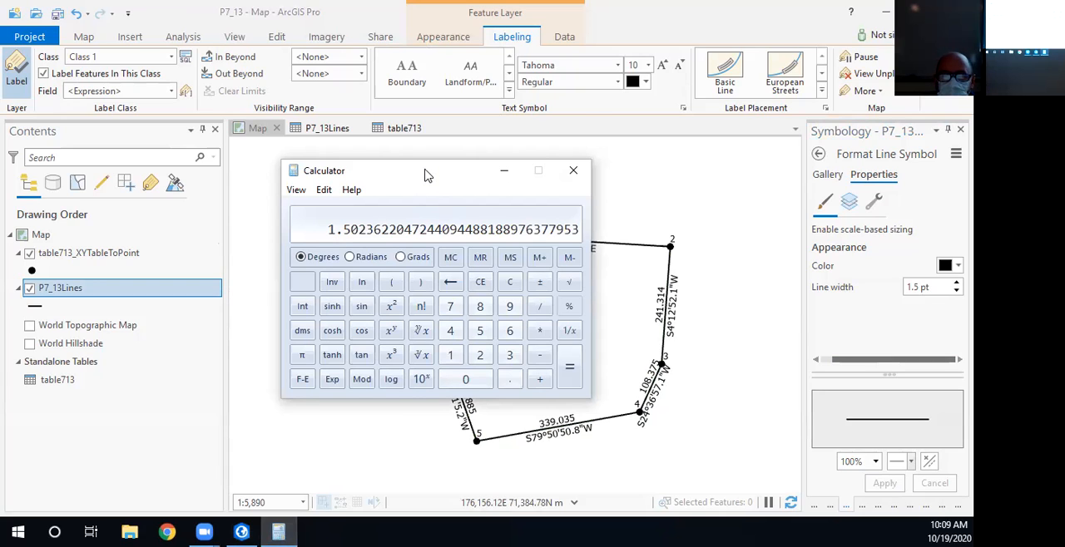
pyautogui.moveTo(428, 175); pyautogui.dragTo(413, 137)
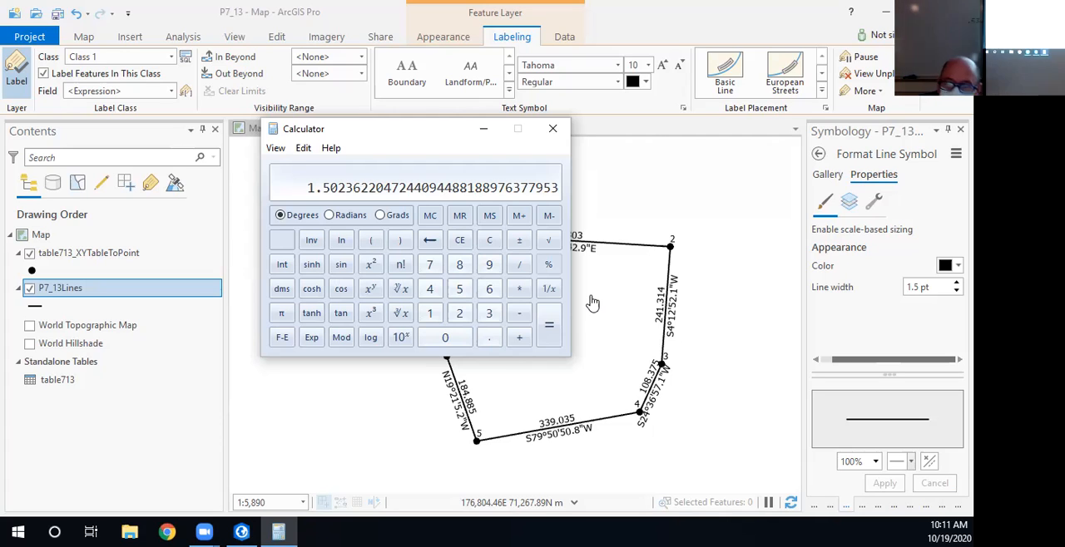
pyautogui.click(552, 129)
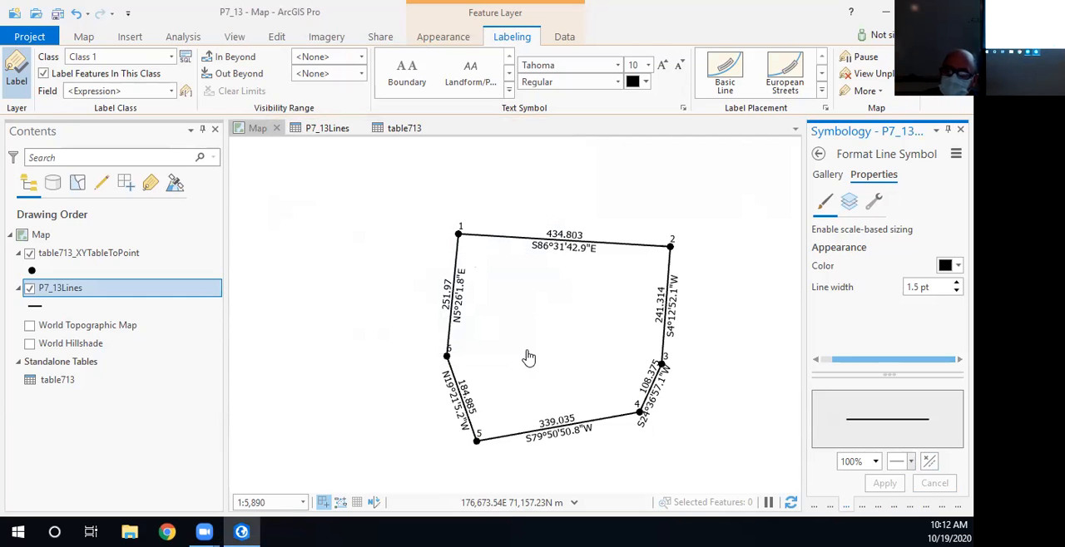
# - Open the label placement properties of P7_13Lines and set the feature weight to 1
pyautogui.scroll(1, 549, 345)
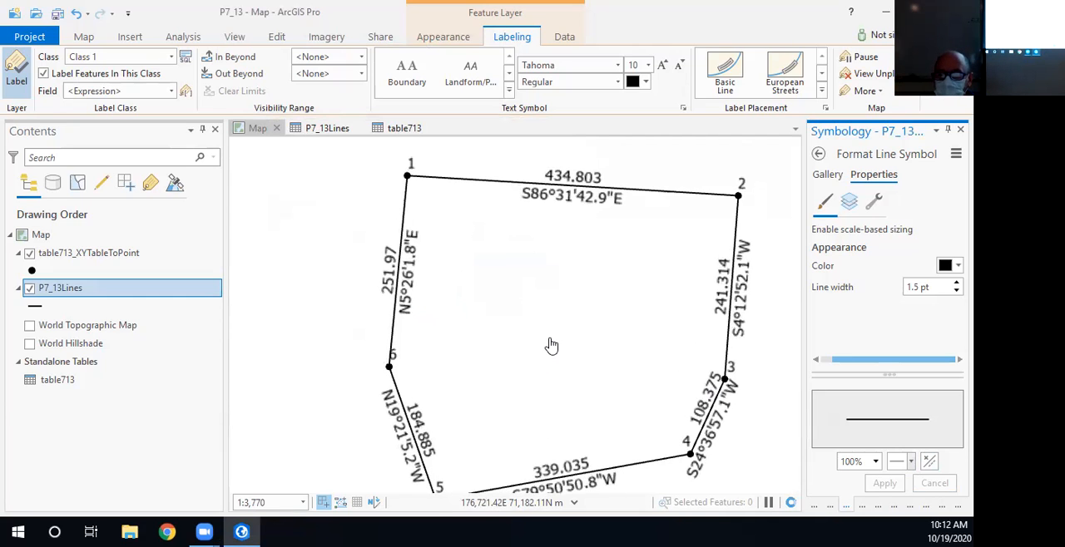
pyautogui.moveTo(559, 376); pyautogui.dragTo(514, 354)
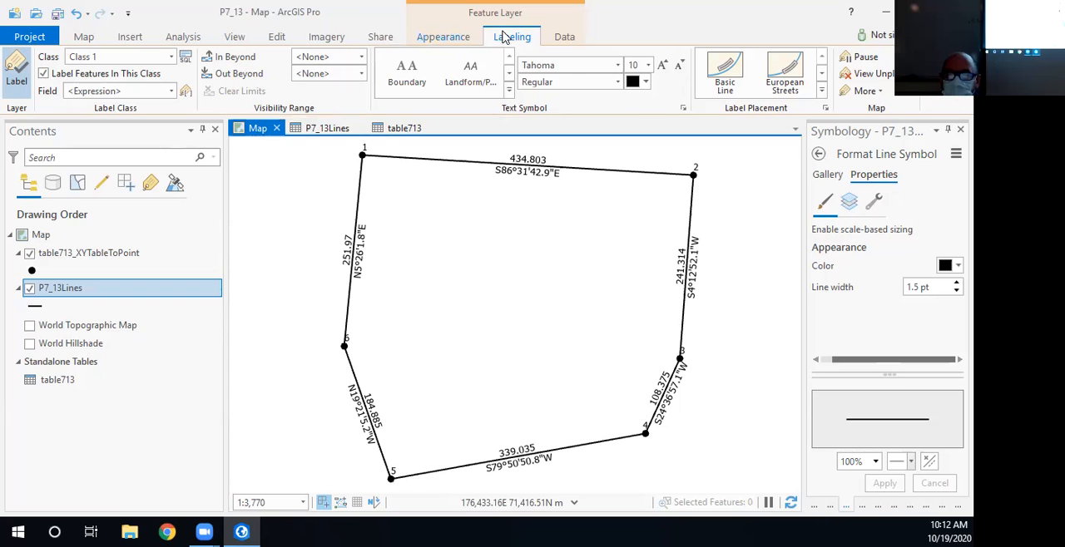
pyautogui.click(825, 109)
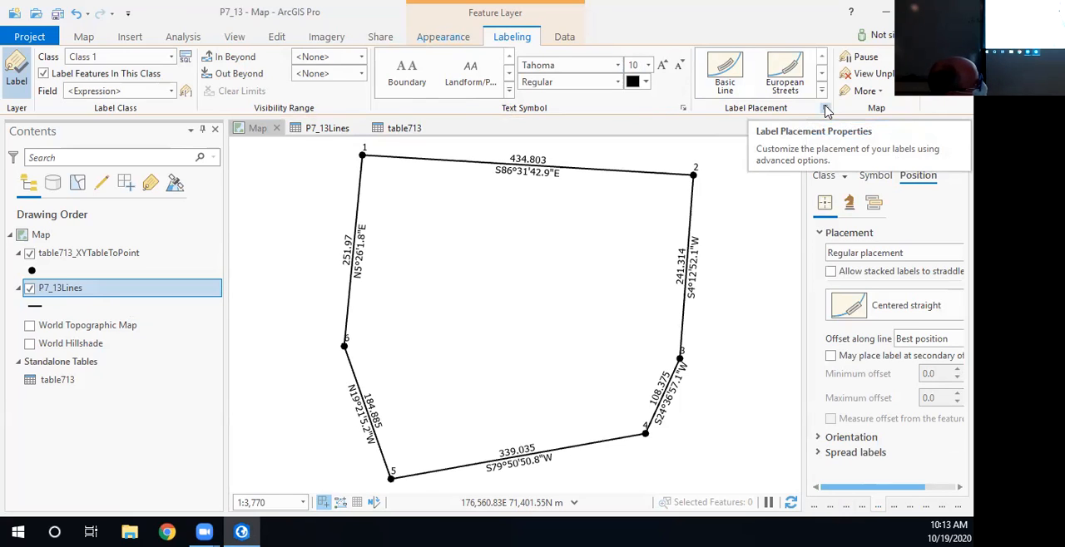
pyautogui.click(874, 205)
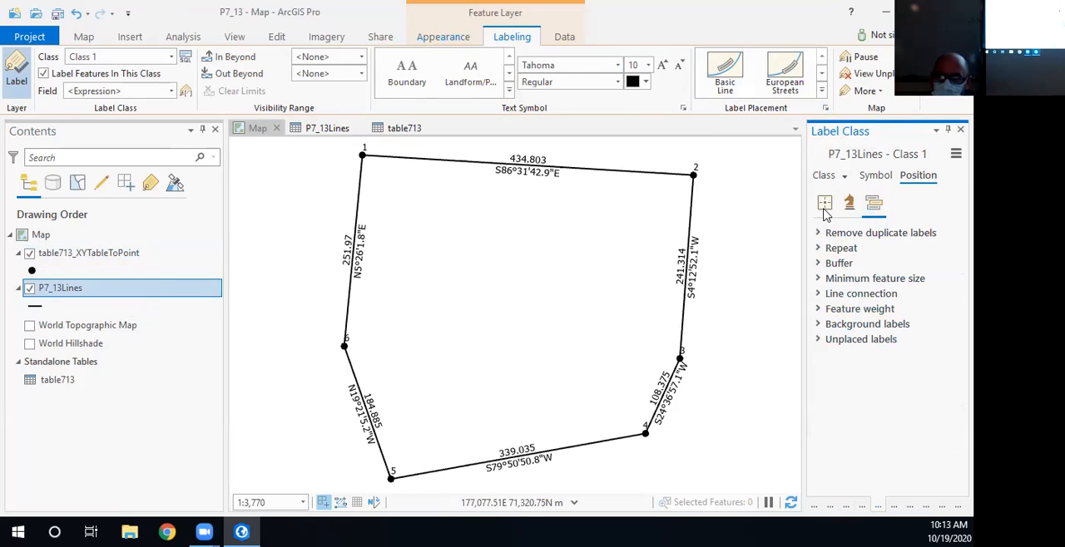
pyautogui.click(822, 310)
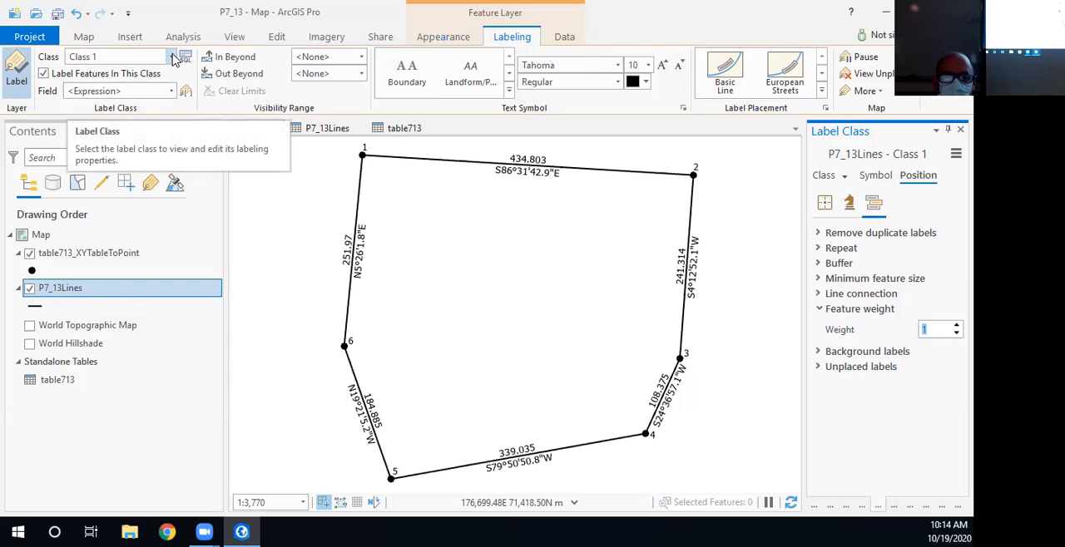
# - Add +"'" after the rounded table713.Length in the P7_13Lines label expression and apply it
pyautogui.click(186, 93)
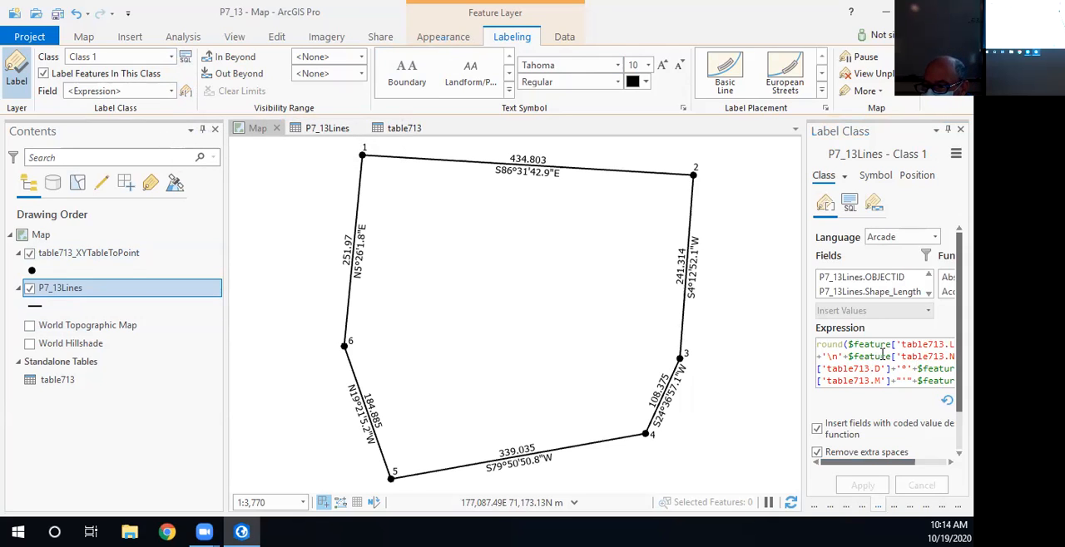
pyautogui.moveTo(805, 343); pyautogui.dragTo(559, 342)
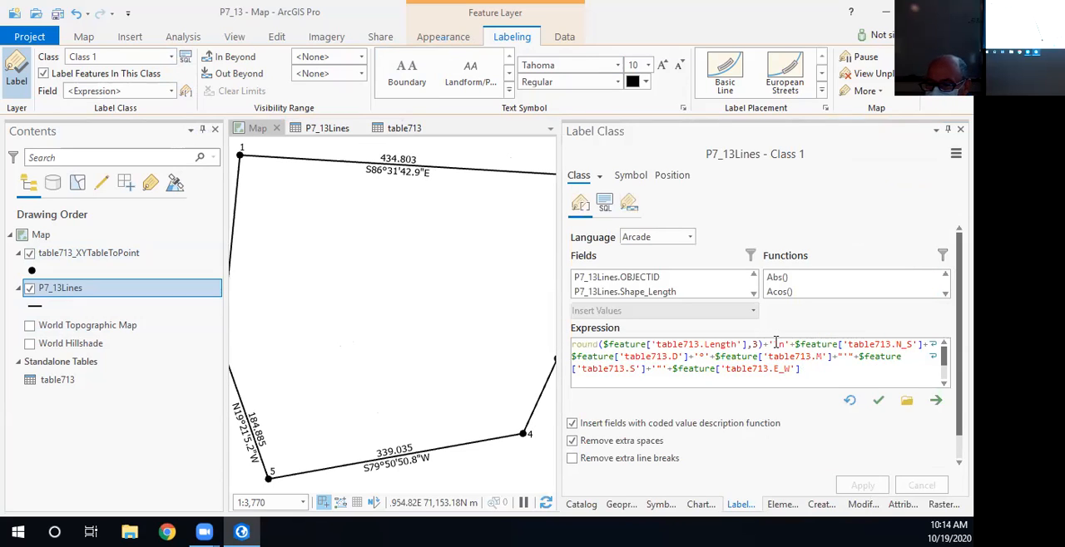
pyautogui.click(769, 344)
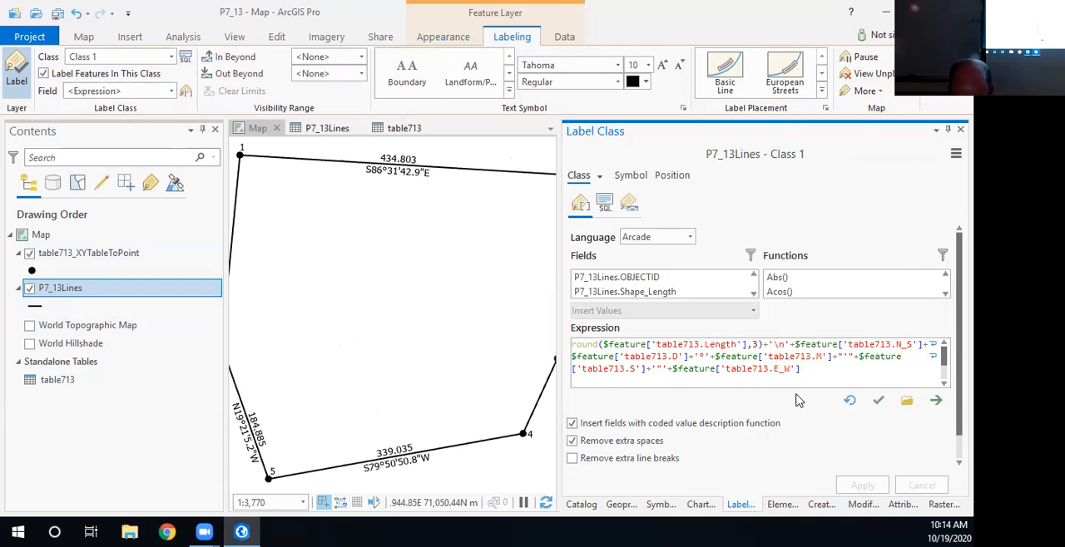
pyautogui.write('"\'"+\'\\n\'')
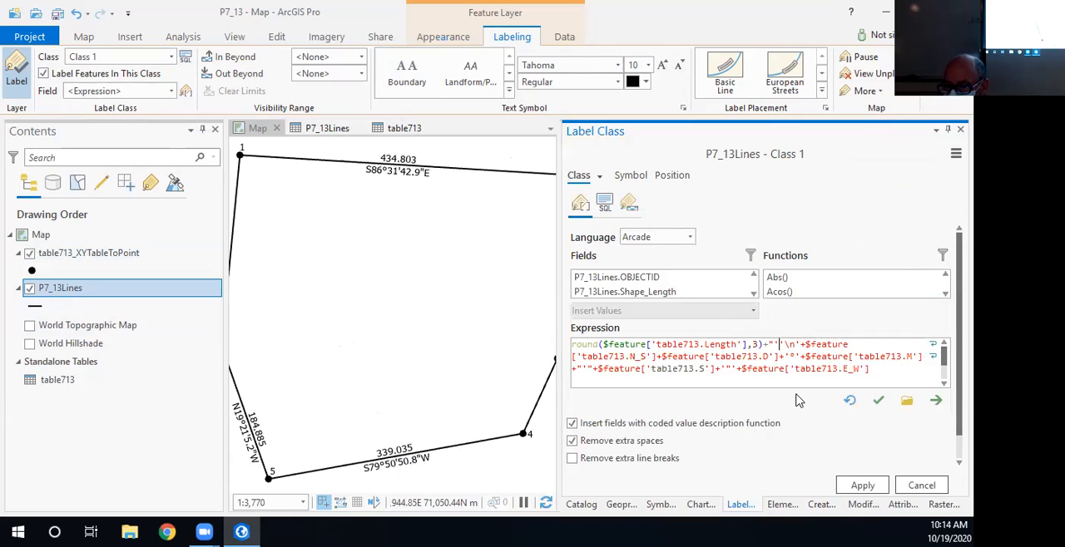
pyautogui.write('+')
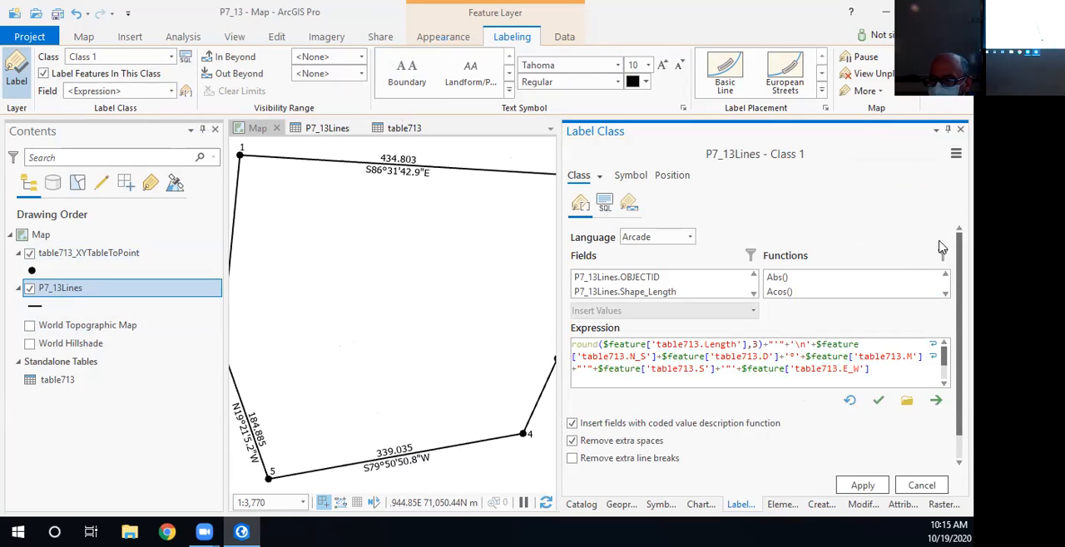
pyautogui.doubleClick(776, 343)
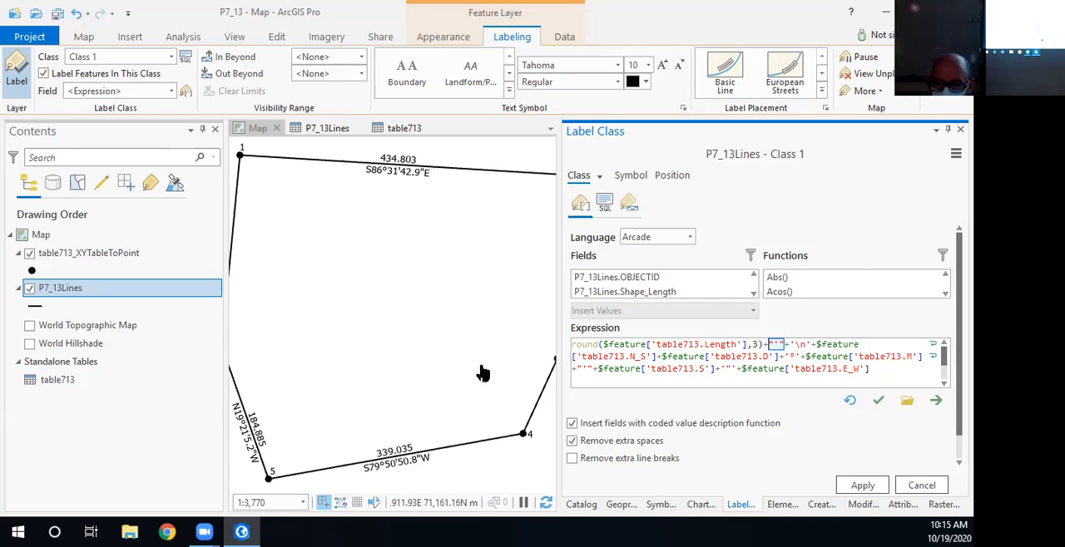
pyautogui.click(861, 486)
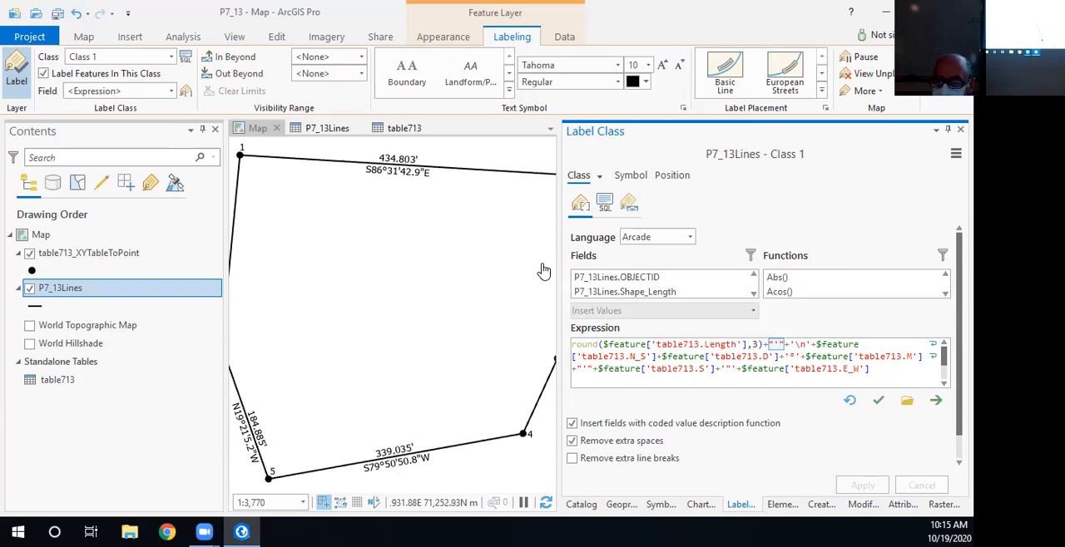
# - Restore the map area's width and show the placement settings of the P7_13Lines labels
pyautogui.moveTo(559, 267); pyautogui.dragTo(803, 278)
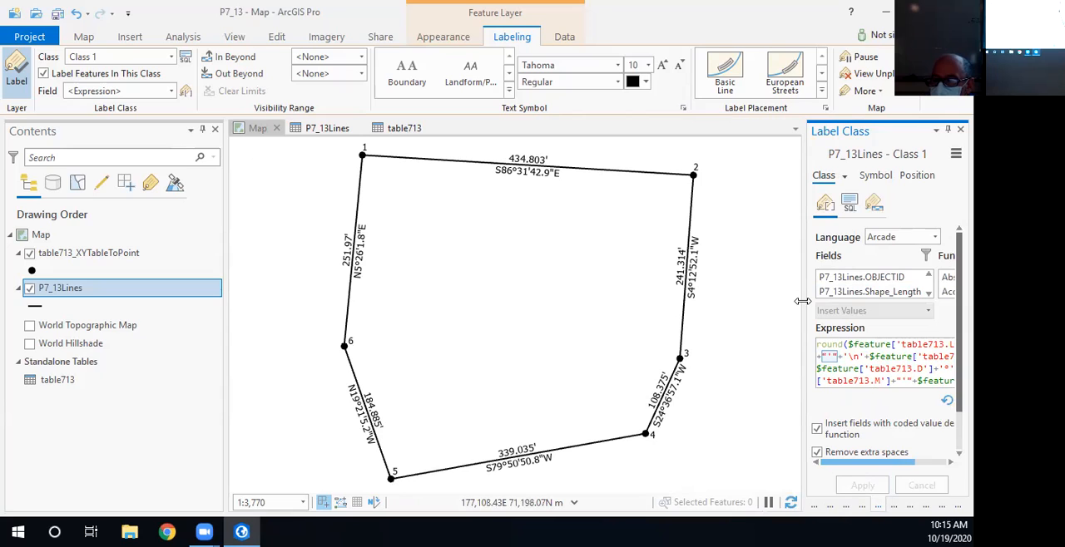
pyautogui.click(919, 177)
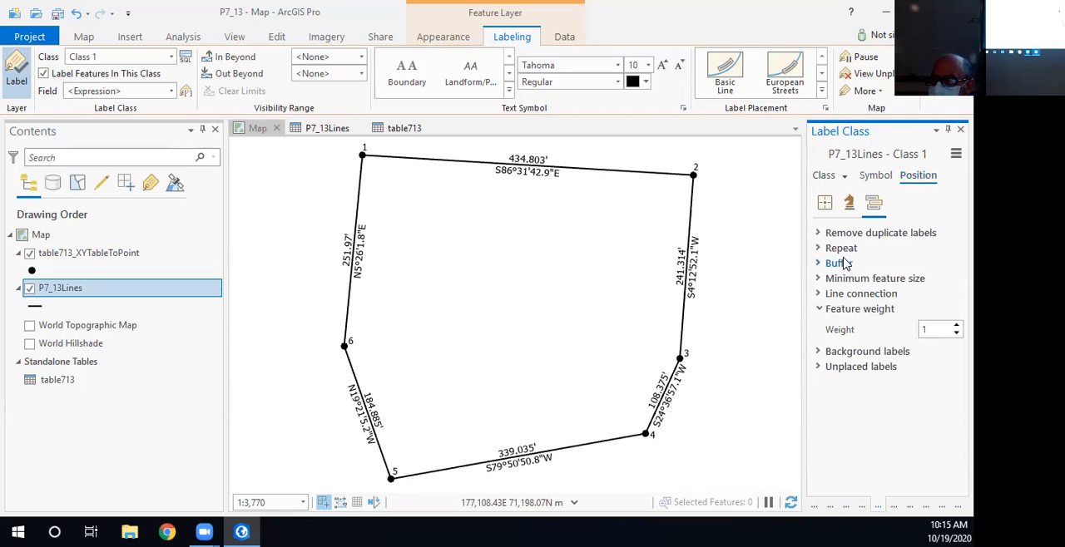
pyautogui.click(826, 204)
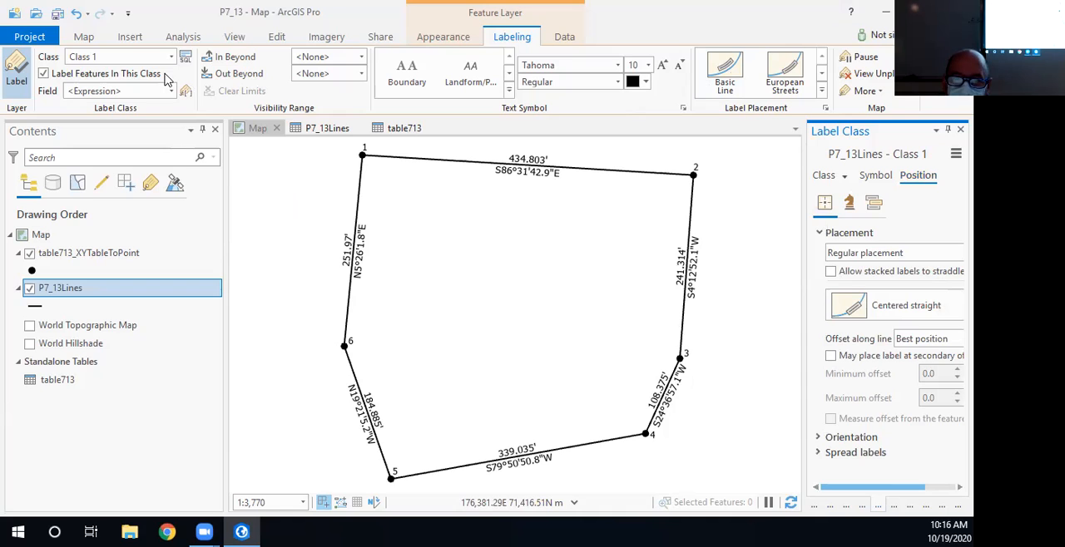
# - Create a new ANSI portrait Letter layout, 8.5" × 11"
pyautogui.click(131, 38)
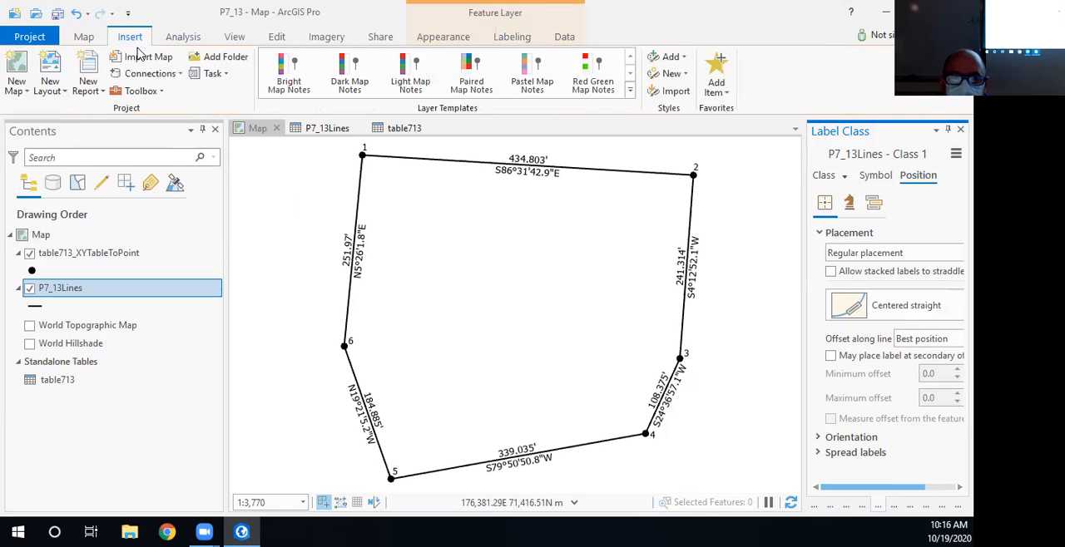
pyautogui.click(57, 86)
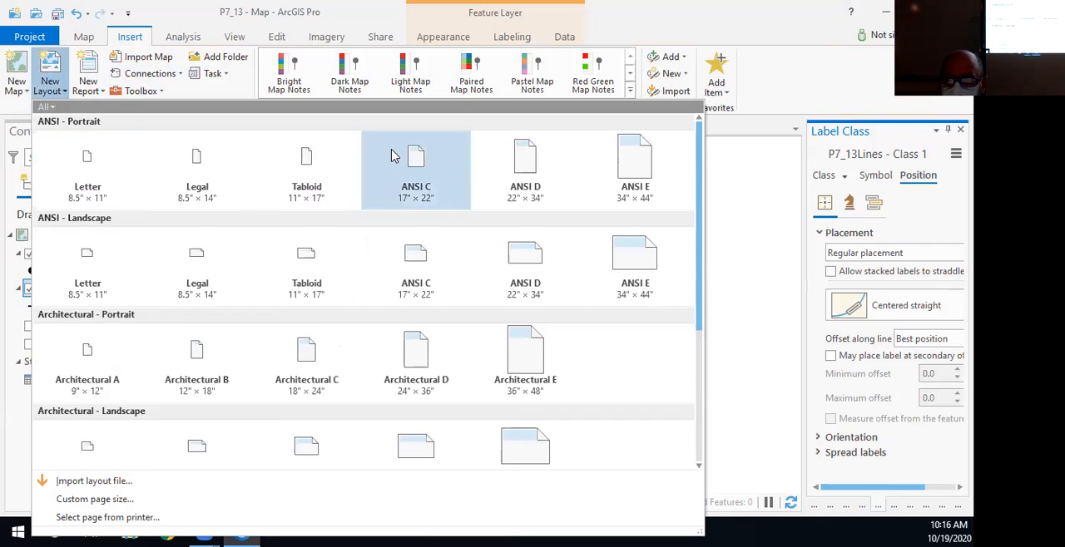
pyautogui.click(735, 207)
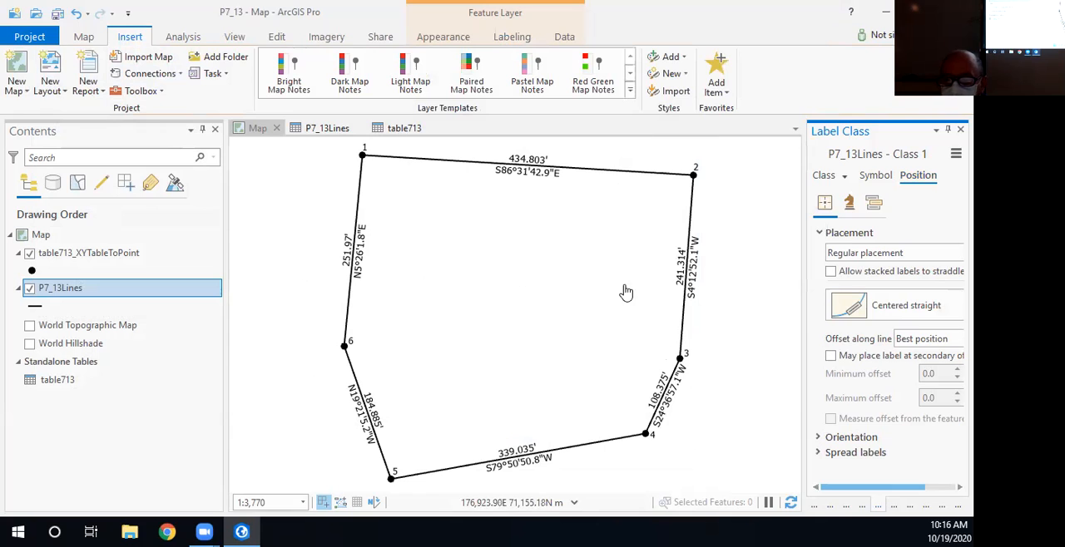
pyautogui.click(55, 86)
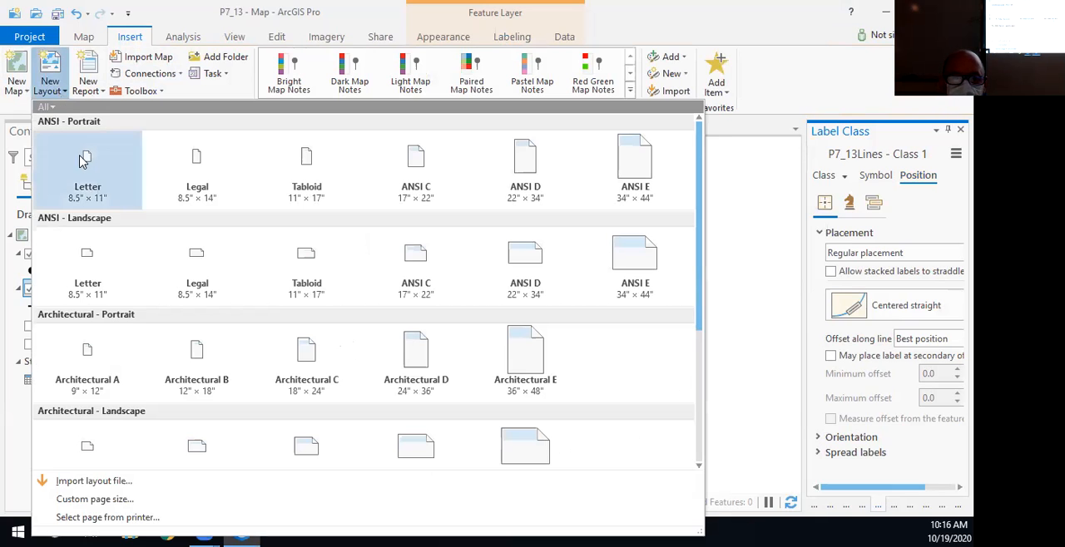
pyautogui.click(81, 161)
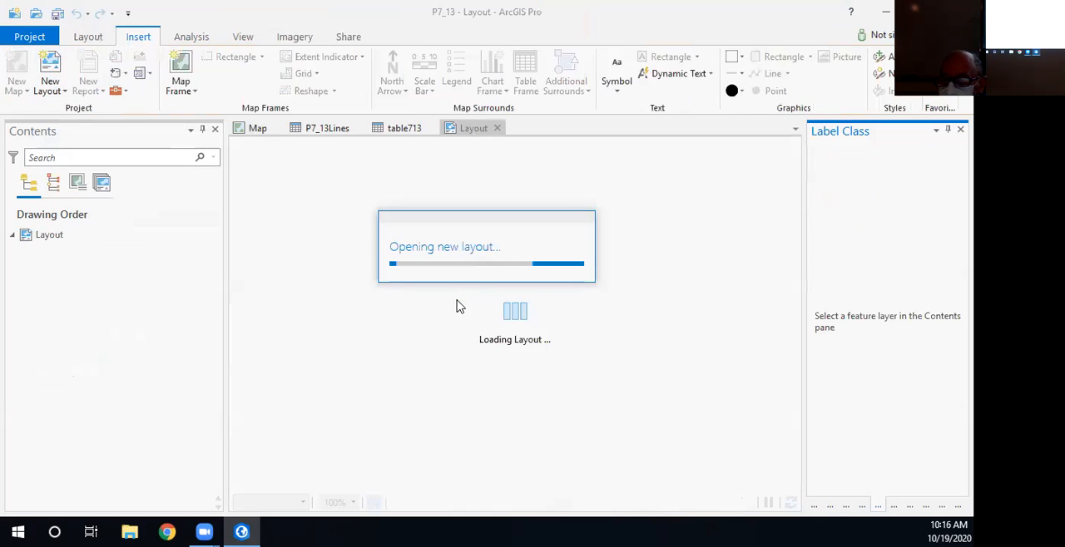
# - Insert a map frame of the 1:3,770 map view covering nearly the whole page, starting at about 0.3, 10.6
pyautogui.click(182, 73)
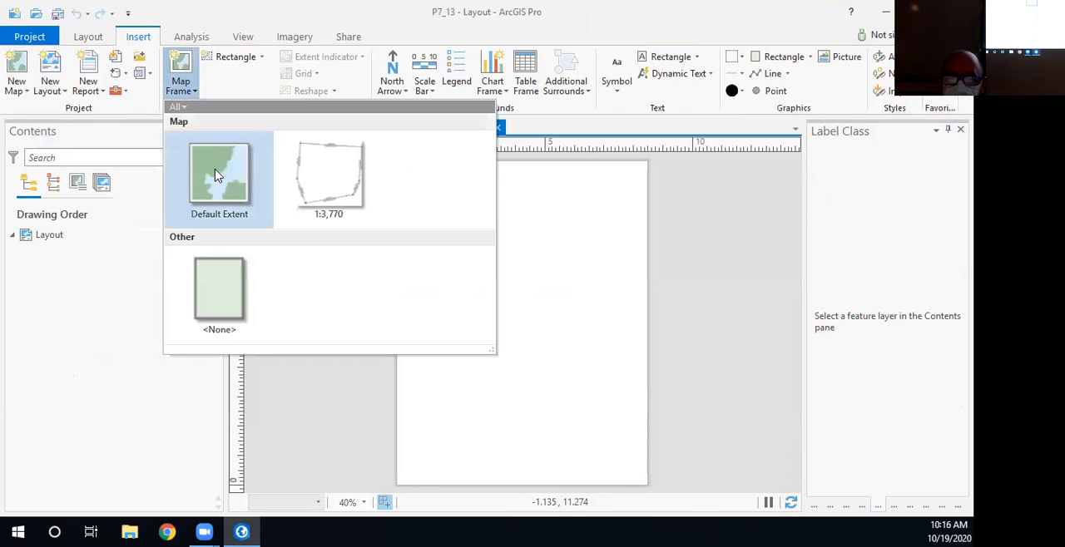
pyautogui.click(316, 172)
pyautogui.click(406, 171)
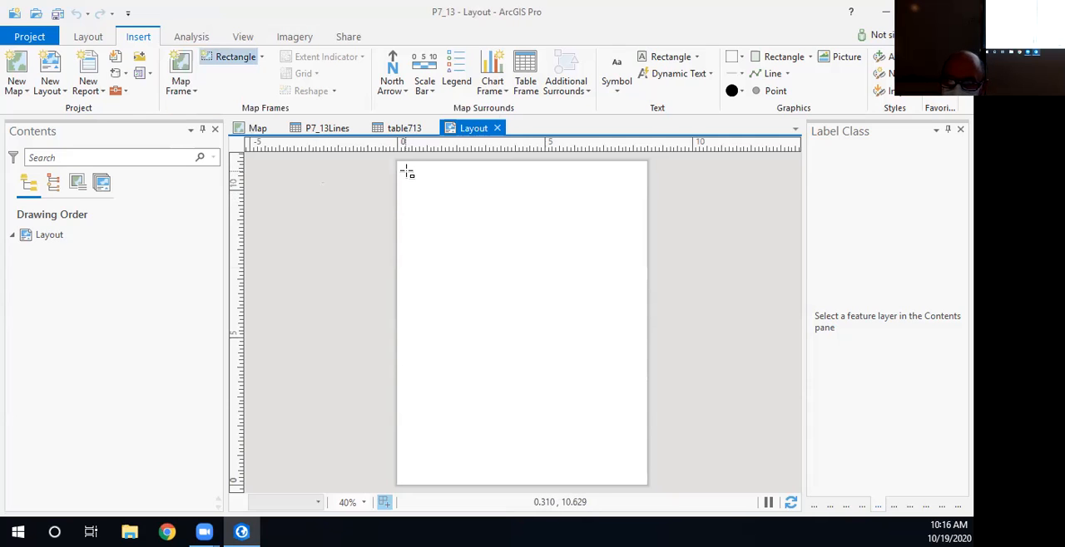
pyautogui.moveTo(432, 217); pyautogui.dragTo(644, 481)
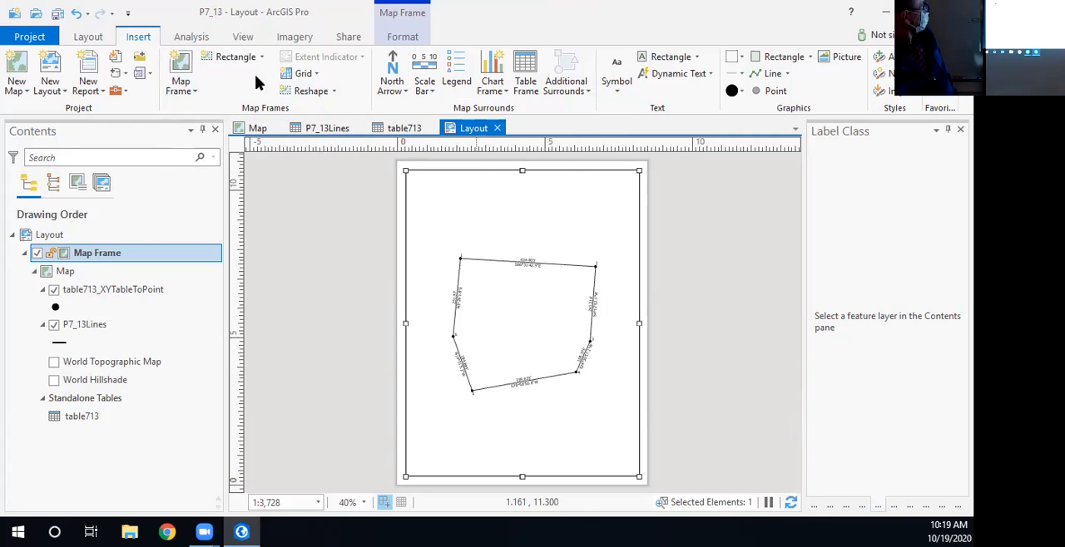
pyautogui.click(193, 91)
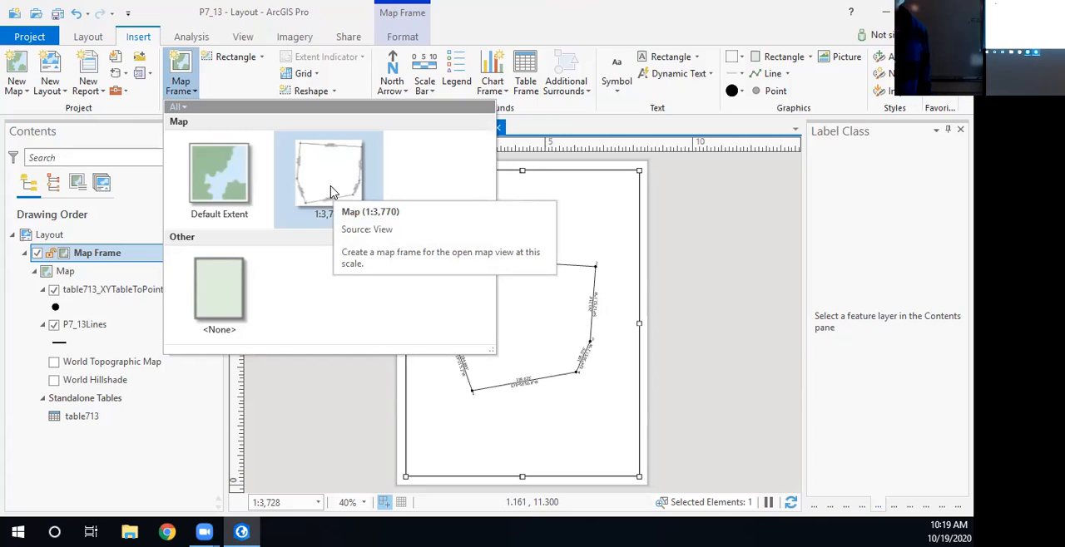
pyautogui.click(570, 111)
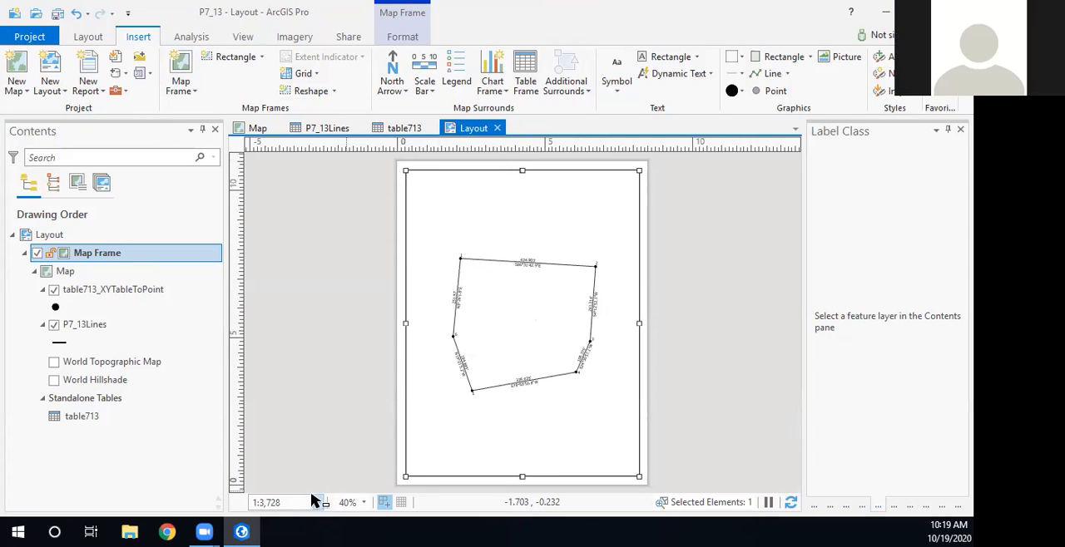
# - Activate the map frame, shift the traverse slightly upward within it, and return to the layout
pyautogui.rightClick(443, 208)
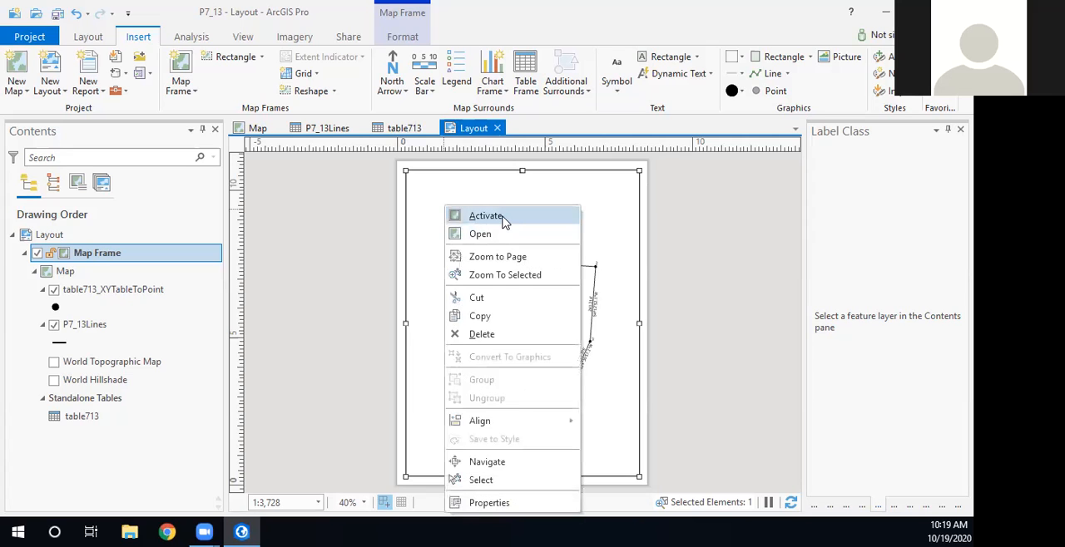
pyautogui.click(501, 219)
pyautogui.moveTo(519, 304)
pyautogui.mouseDown()
pyautogui.moveTo(482, 274)
pyautogui.moveTo(527, 242)
pyautogui.moveTo(541, 275)
pyautogui.moveTo(522, 270)
pyautogui.moveTo(518, 295)
pyautogui.mouseUp()
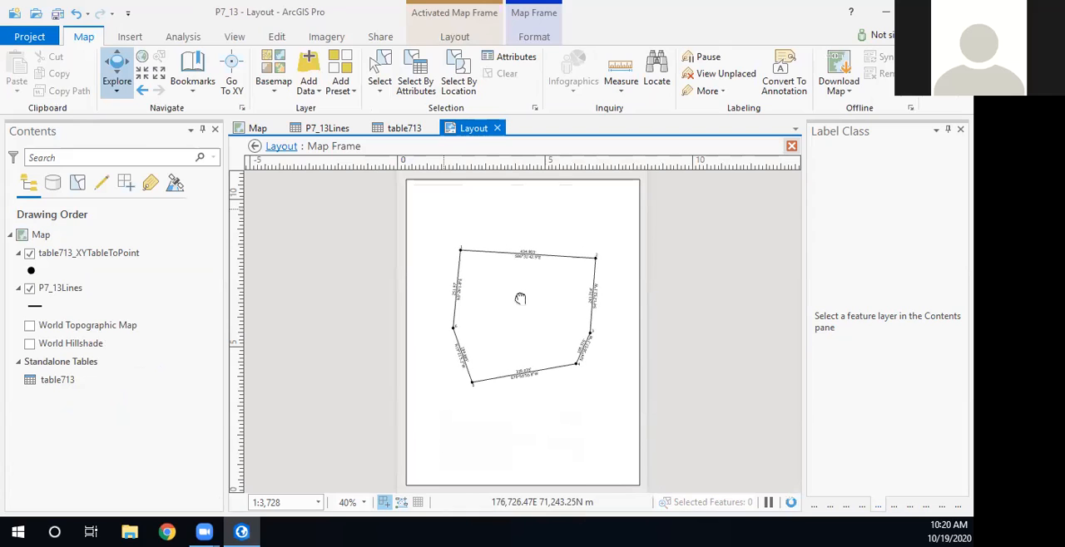
pyautogui.click(254, 146)
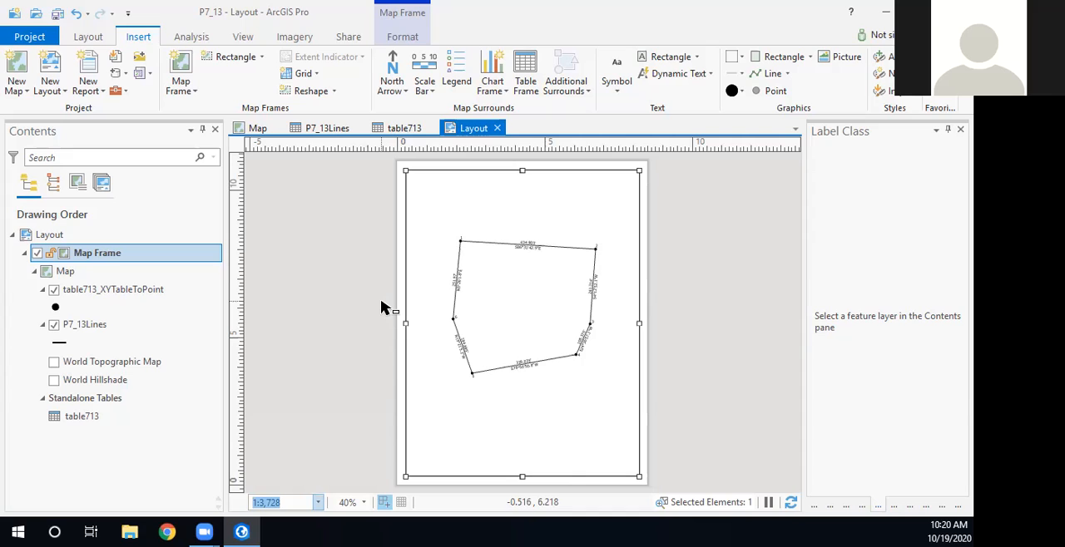
pyautogui.rightClick(433, 192)
pyautogui.click(499, 206)
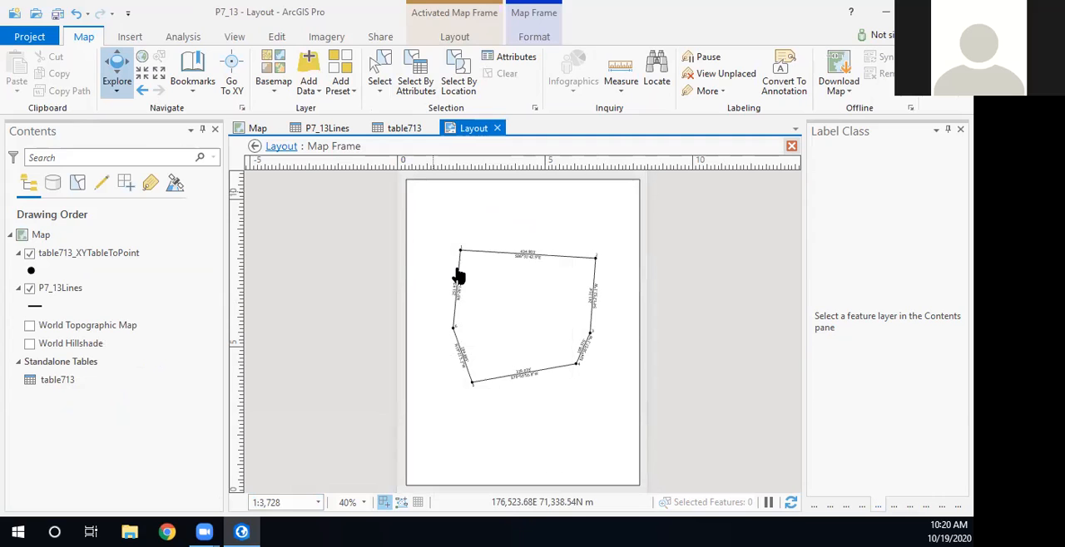
pyautogui.click(254, 148)
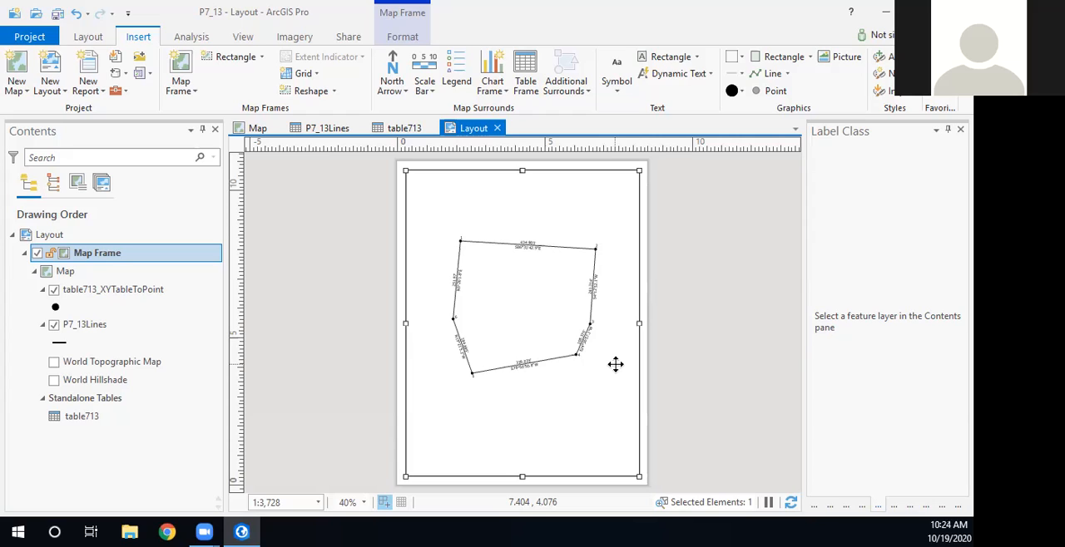
# - Set the map frame's scale to 1:2,400, nudge the traverse slightly within the activated frame, and return to the layout
pyautogui.click(303, 502)
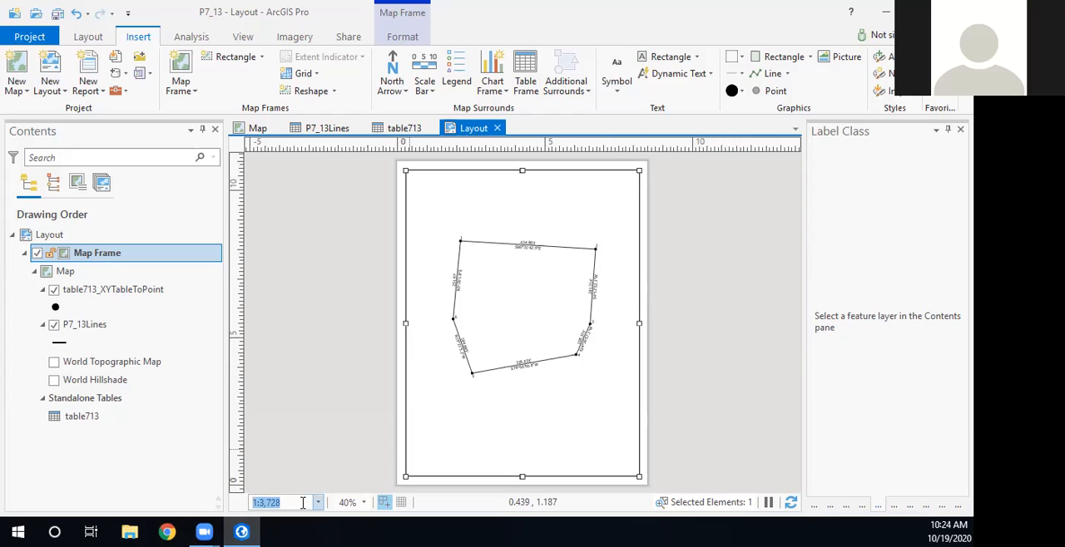
pyautogui.write('2400')
pyautogui.press('Return')
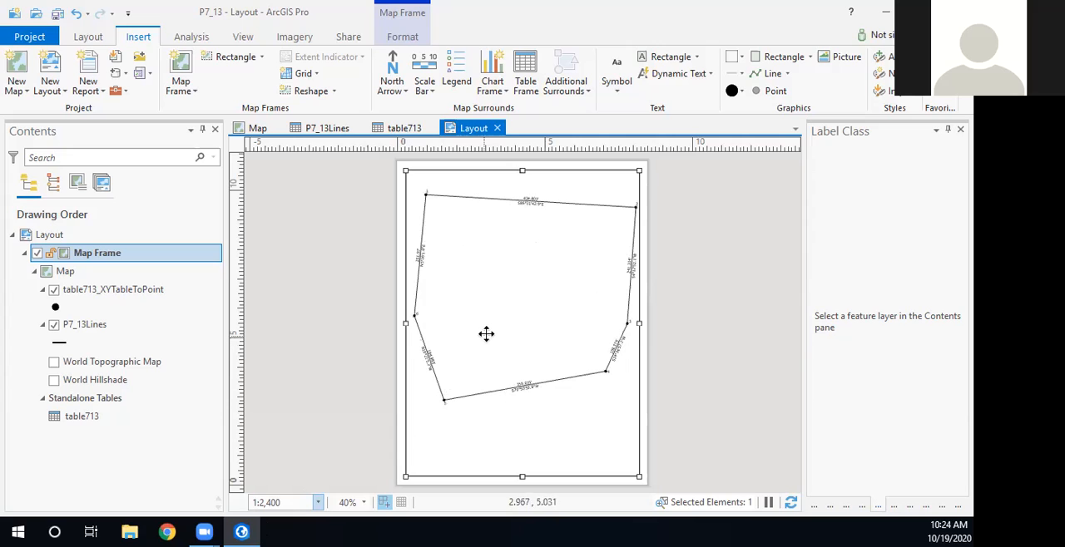
pyautogui.rightClick(472, 238)
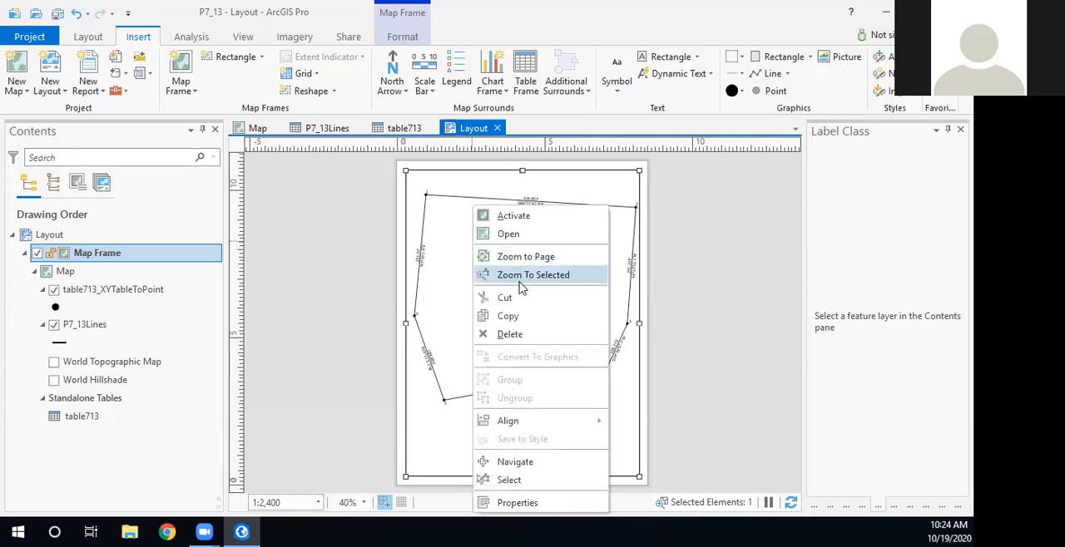
pyautogui.click(513, 215)
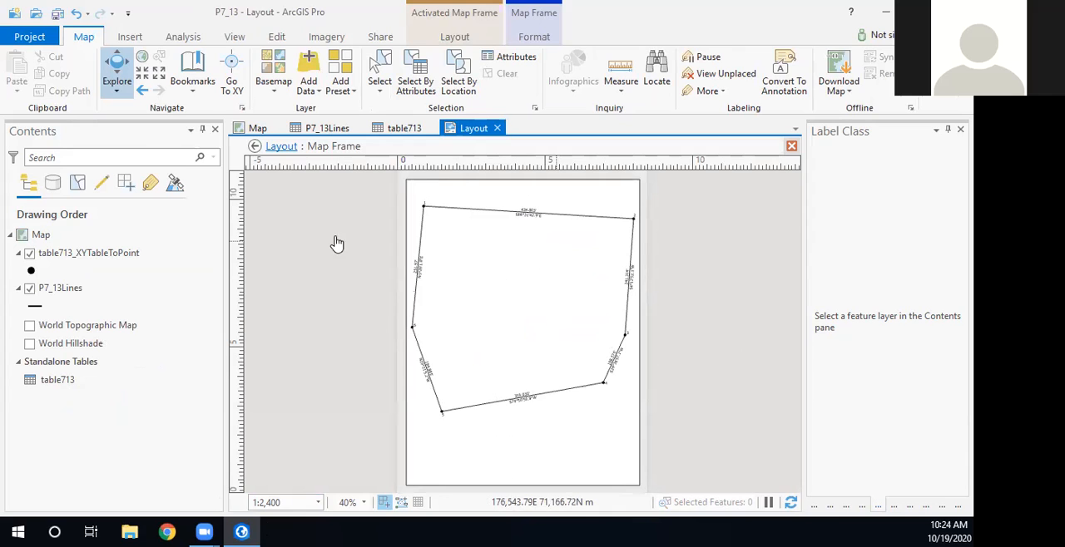
pyautogui.click(279, 147)
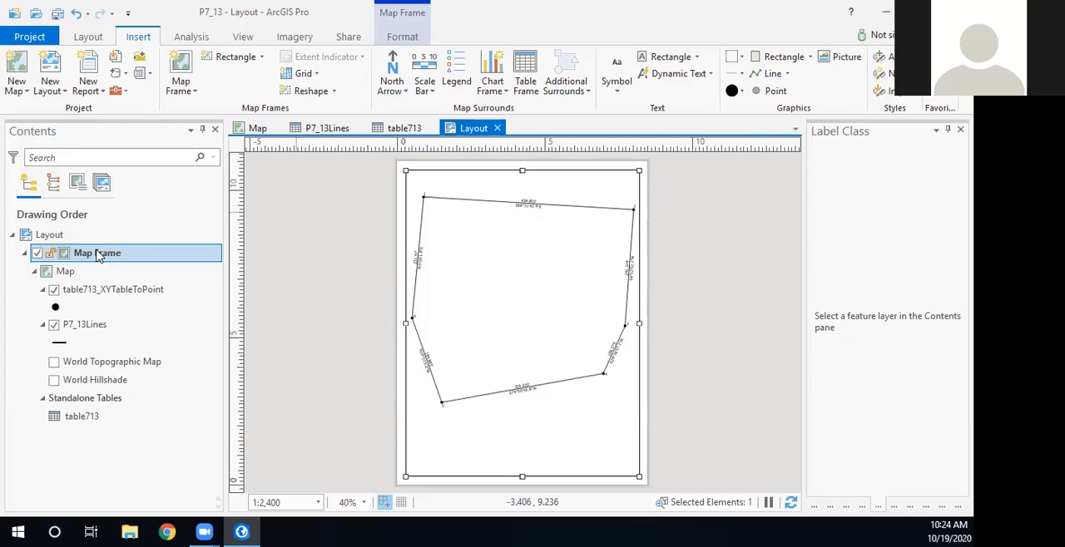
# - Show the map frame's properties and switch the layout page to landscape orientation
pyautogui.rightClick(96, 255)
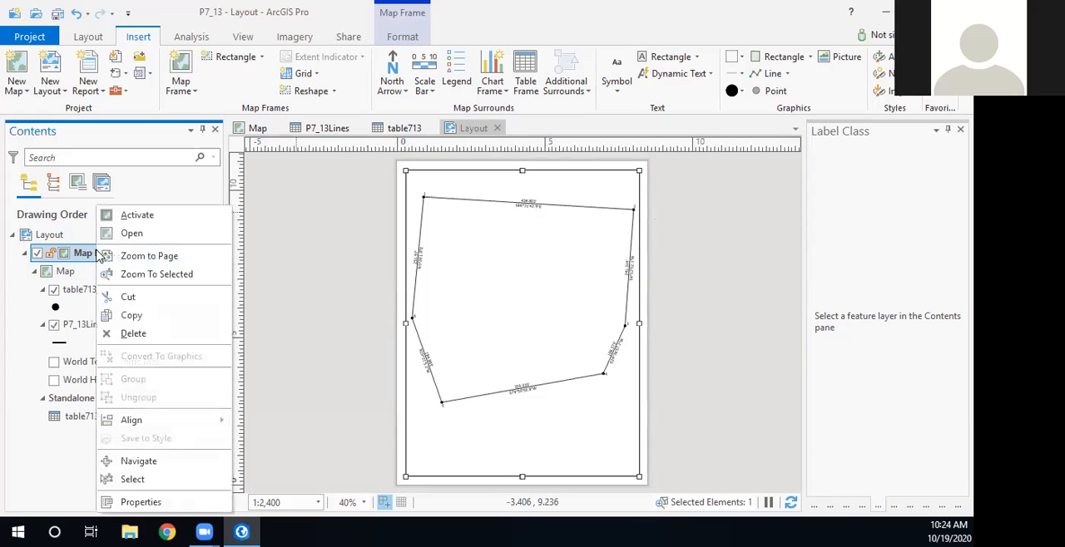
pyautogui.click(142, 502)
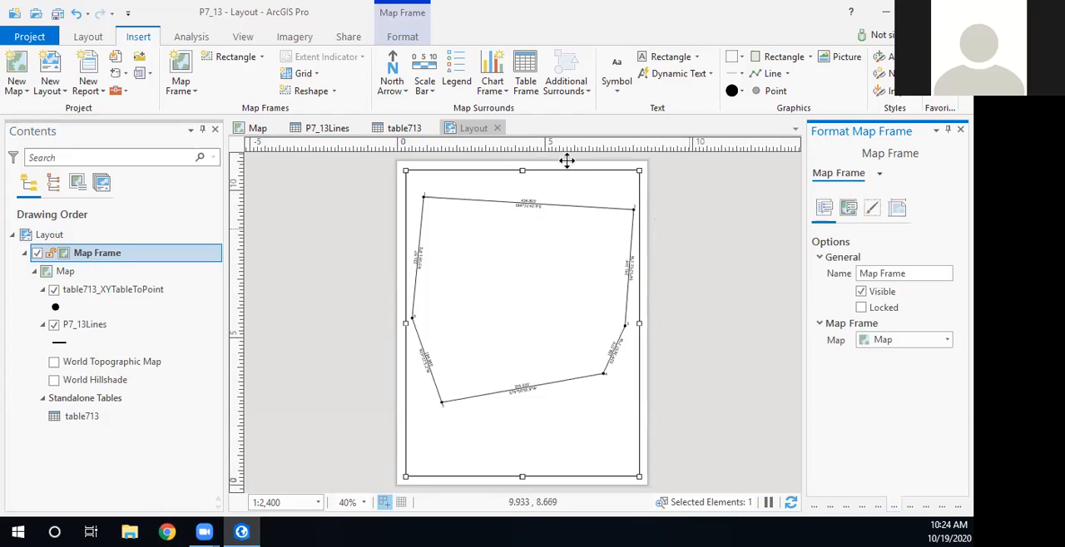
pyautogui.click(92, 38)
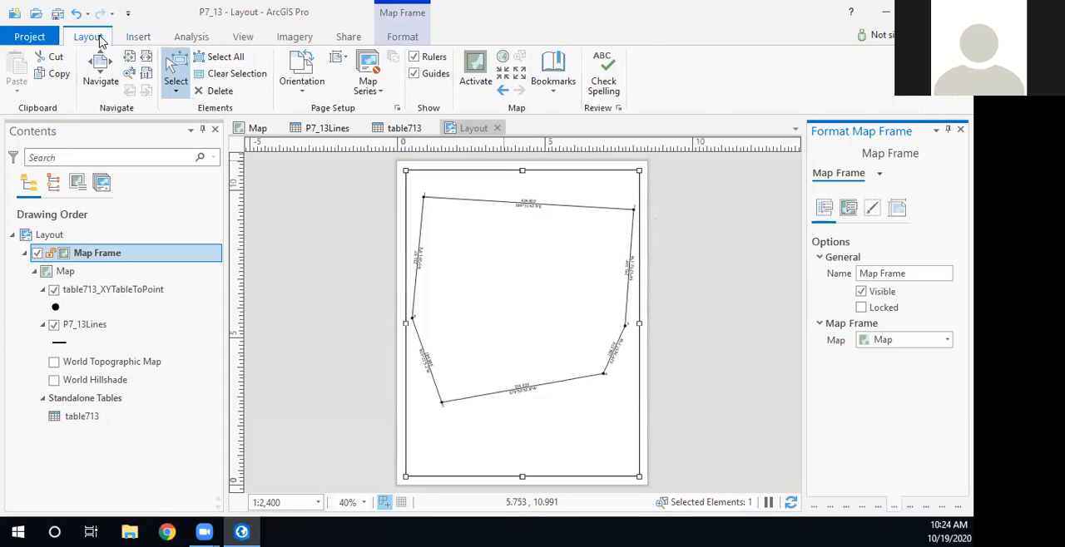
pyautogui.click(301, 83)
pyautogui.click(329, 142)
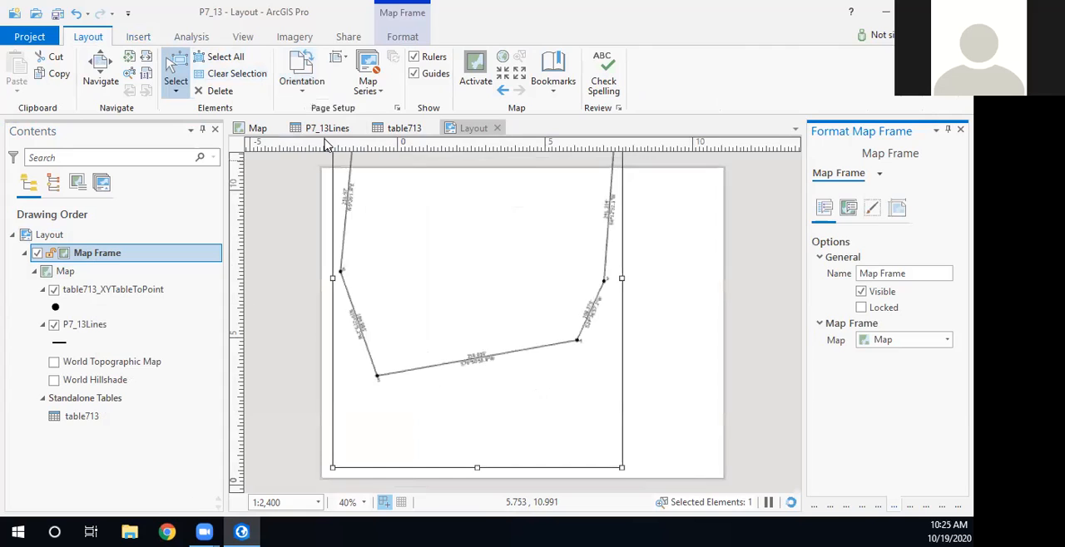
# - Move and resize the map frame to nearly fill the landscape page, about 10.46 in wide by 8.10 in high
pyautogui.moveTo(608, 325); pyautogui.dragTo(687, 395)
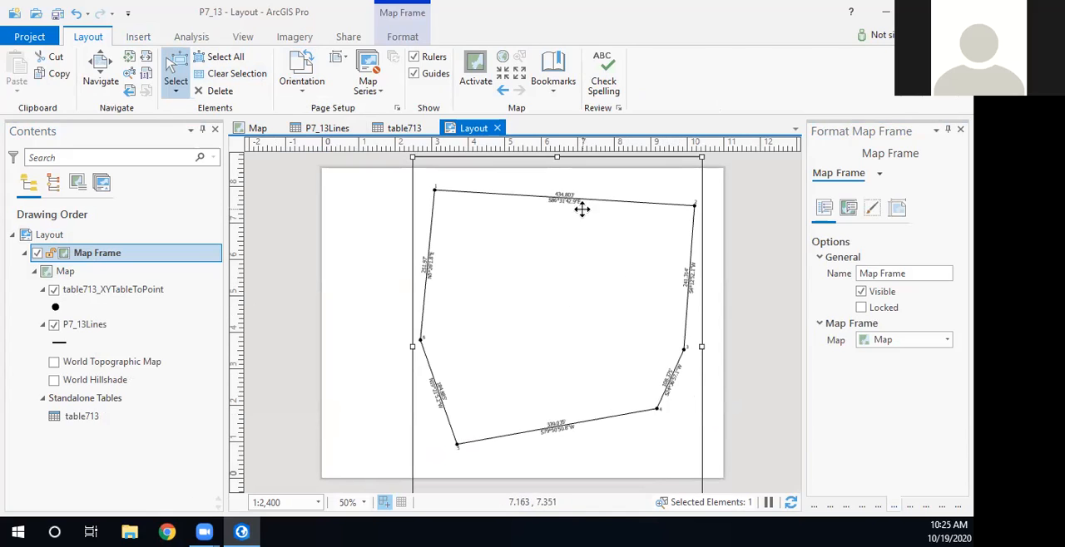
pyautogui.moveTo(580, 278); pyautogui.dragTo(499, 300)
pyautogui.moveTo(656, 361); pyautogui.dragTo(598, 259)
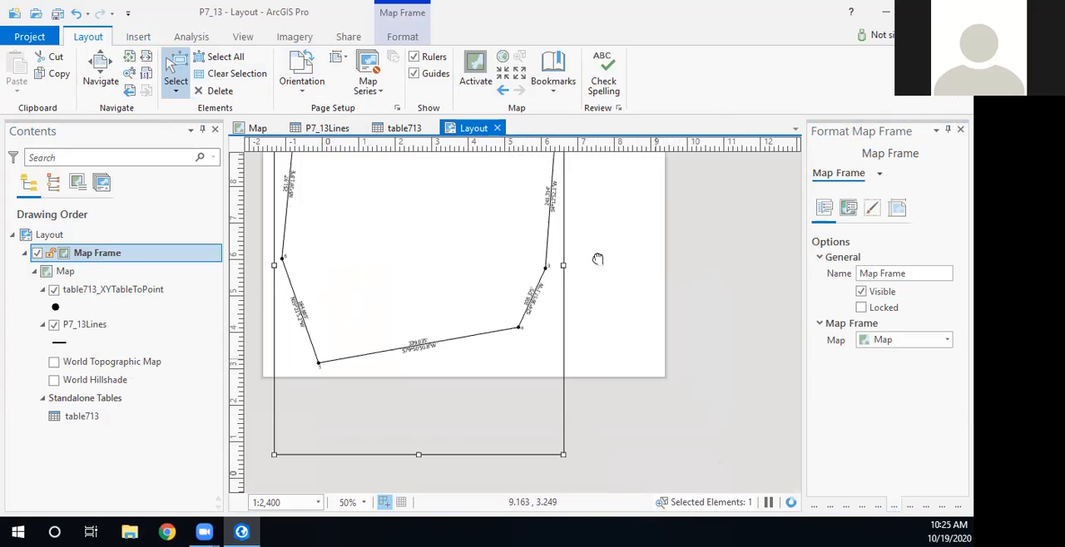
pyautogui.moveTo(564, 455); pyautogui.dragTo(655, 371)
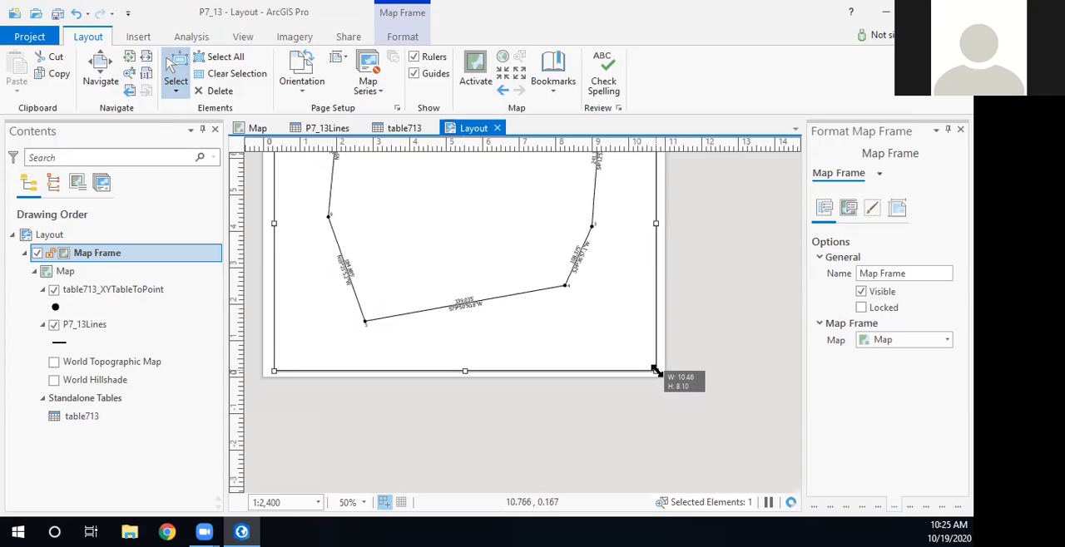
pyautogui.moveTo(582, 385); pyautogui.dragTo(601, 487)
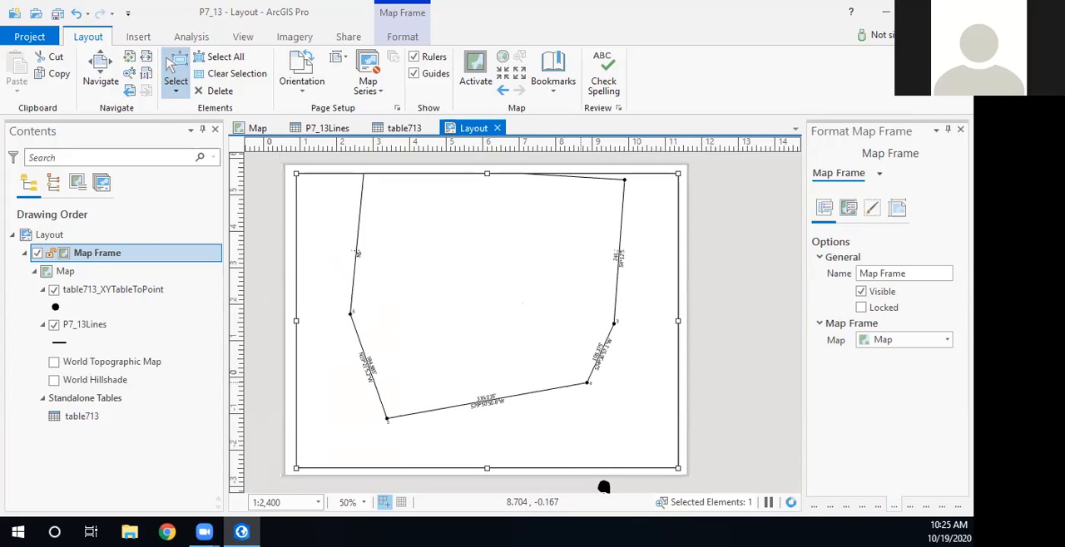
# - Activate the map frame, shift the whole traverse into view inside it, and return to the layout
pyautogui.rightClick(562, 317)
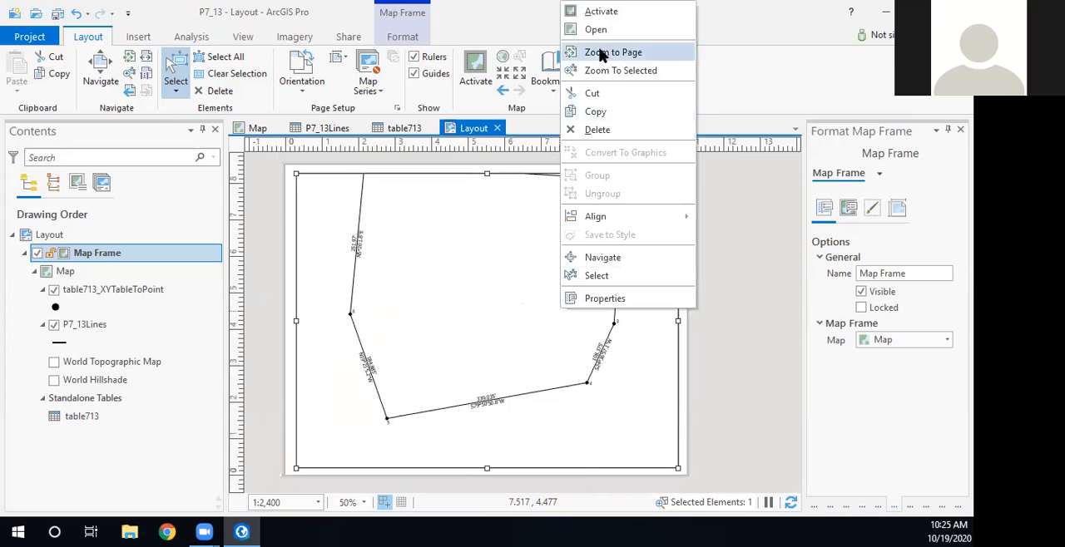
pyautogui.click(601, 12)
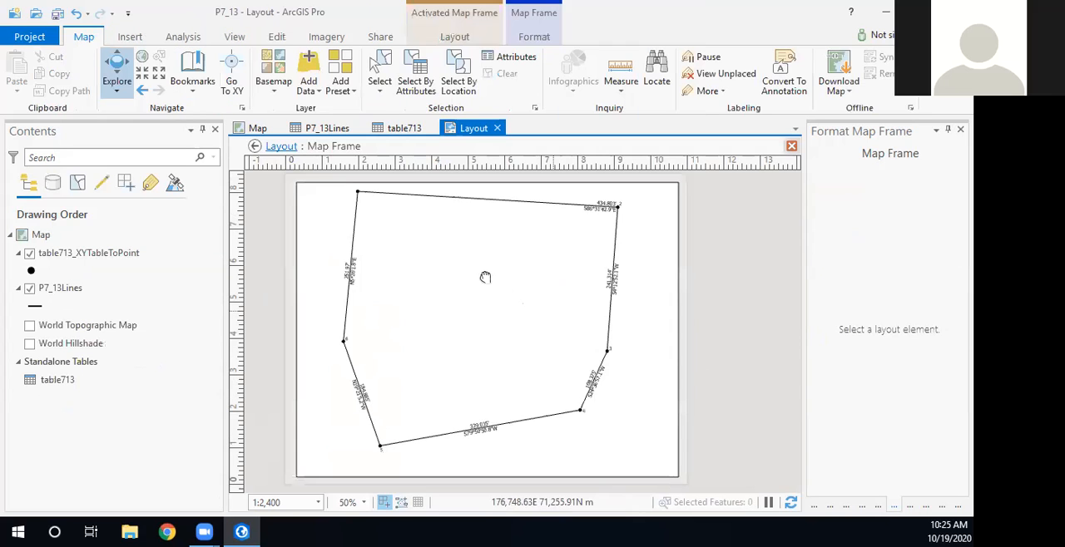
pyautogui.moveTo(477, 282); pyautogui.dragTo(467, 286)
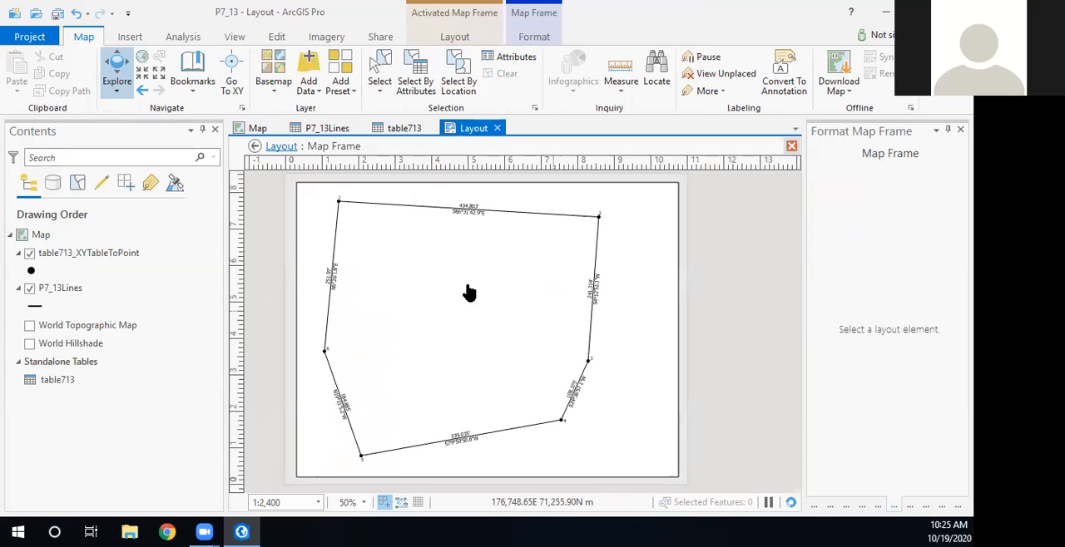
pyautogui.click(277, 148)
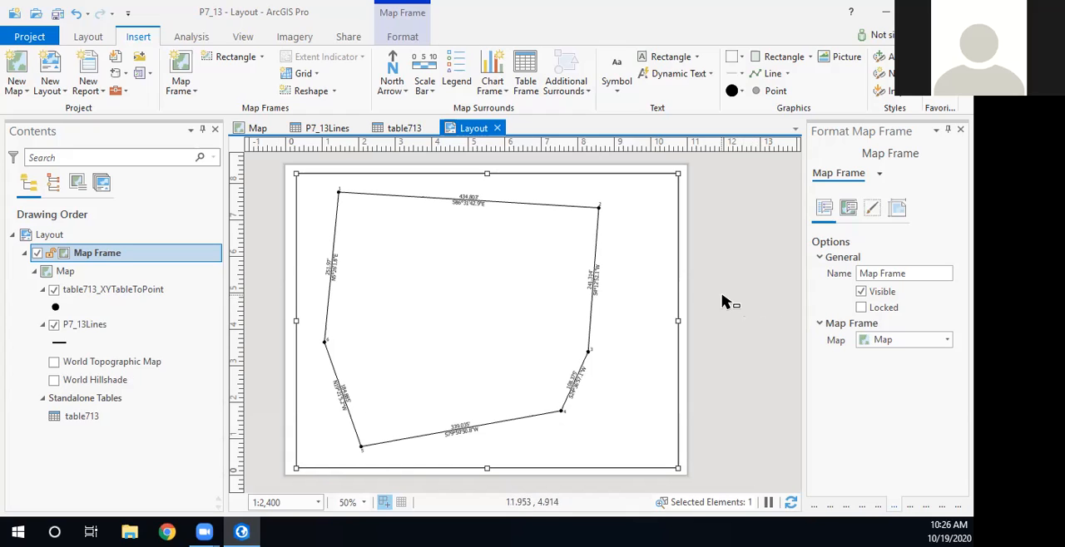
# - Insert a slim north arrow with the N at its base, placed beside the traverse's northeast corner at about 9.5, 7.1
pyautogui.click(392, 87)
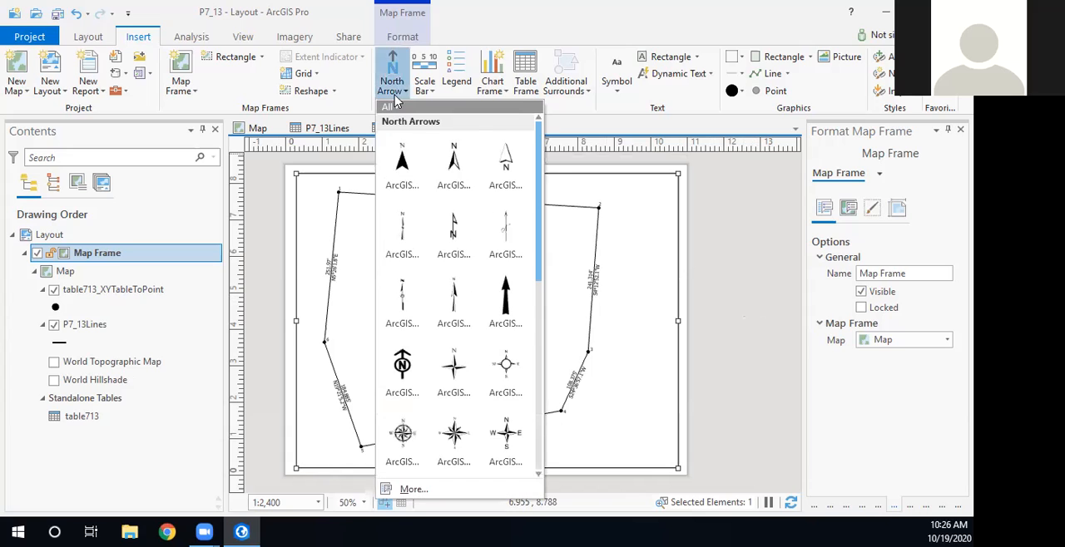
pyautogui.click(465, 243)
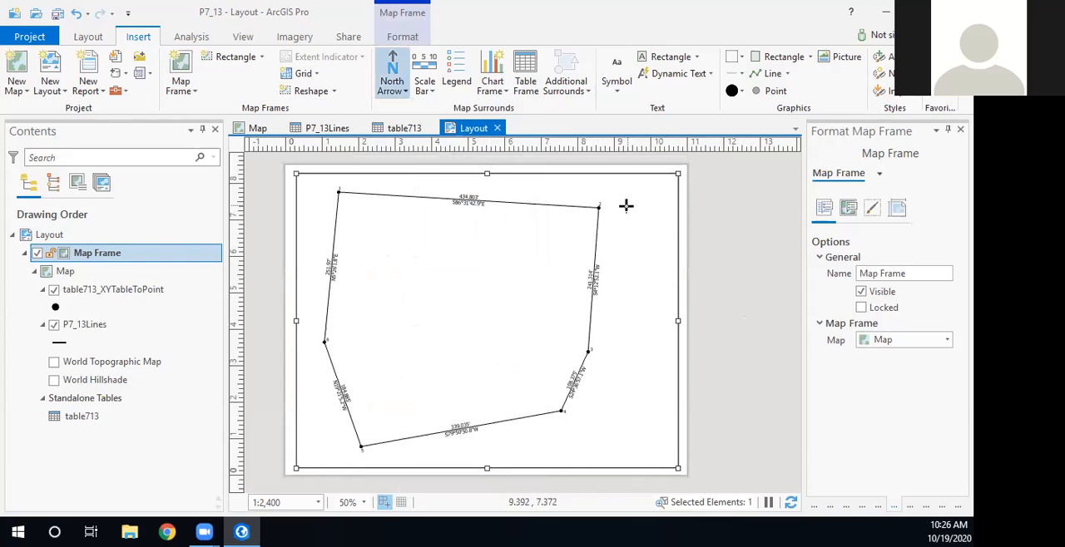
pyautogui.moveTo(627, 202); pyautogui.dragTo(638, 233)
pyautogui.moveTo(635, 218); pyautogui.dragTo(639, 216)
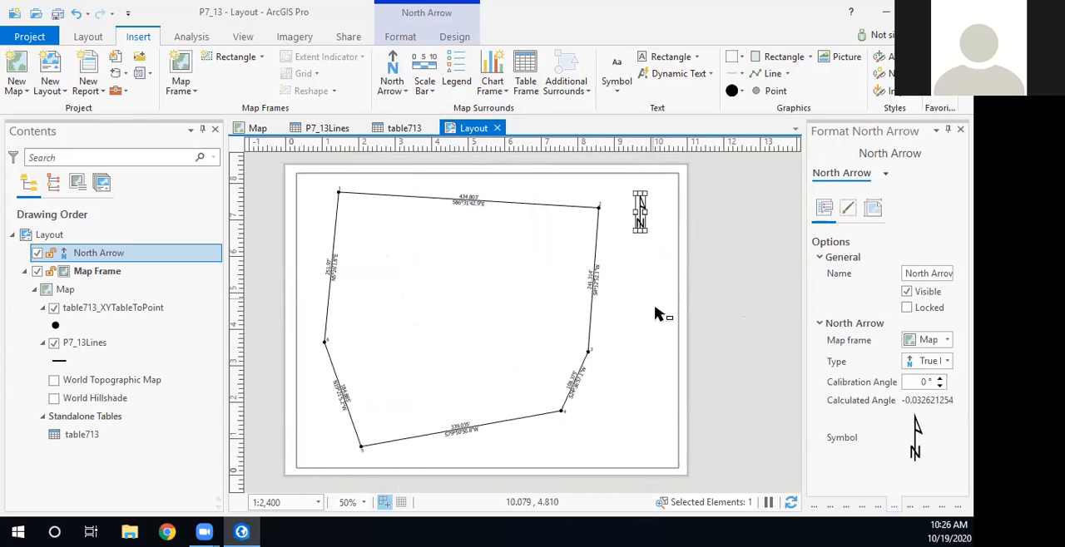
# - Insert a dynamic Scale text in the lower-right corner of the map frame, southeast of the traverse
pyautogui.click(427, 94)
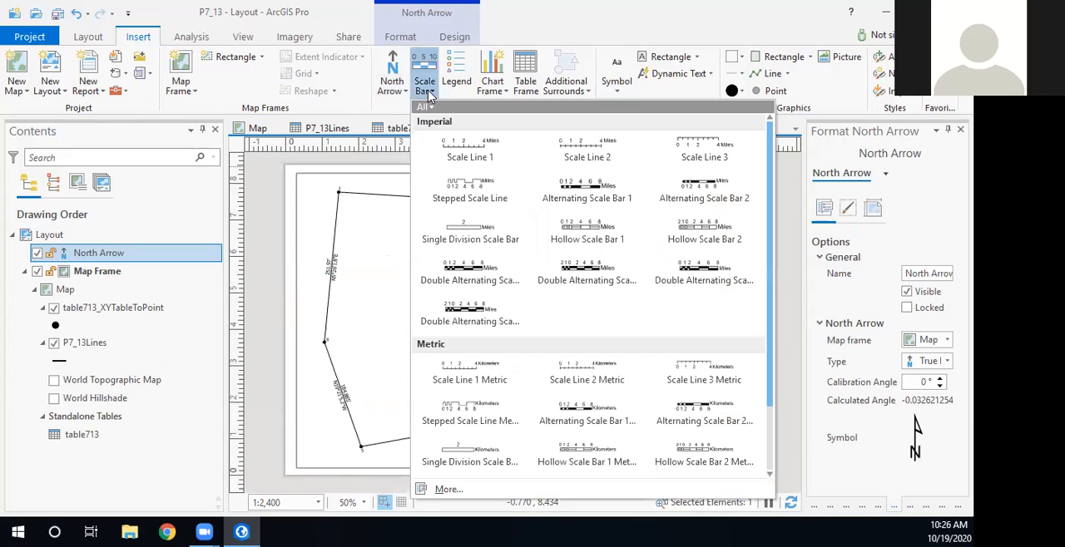
pyautogui.click(427, 94)
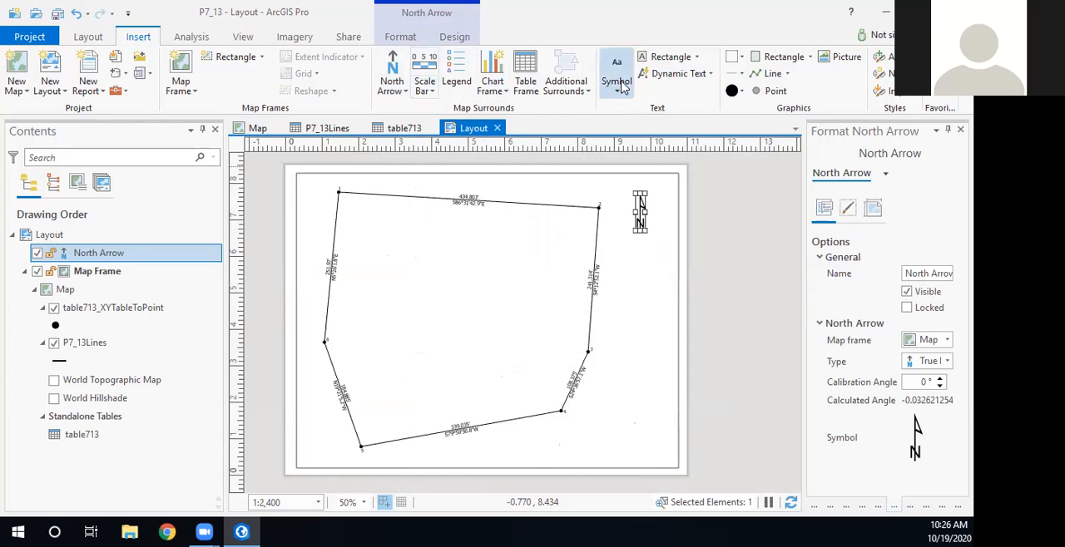
pyautogui.click(707, 73)
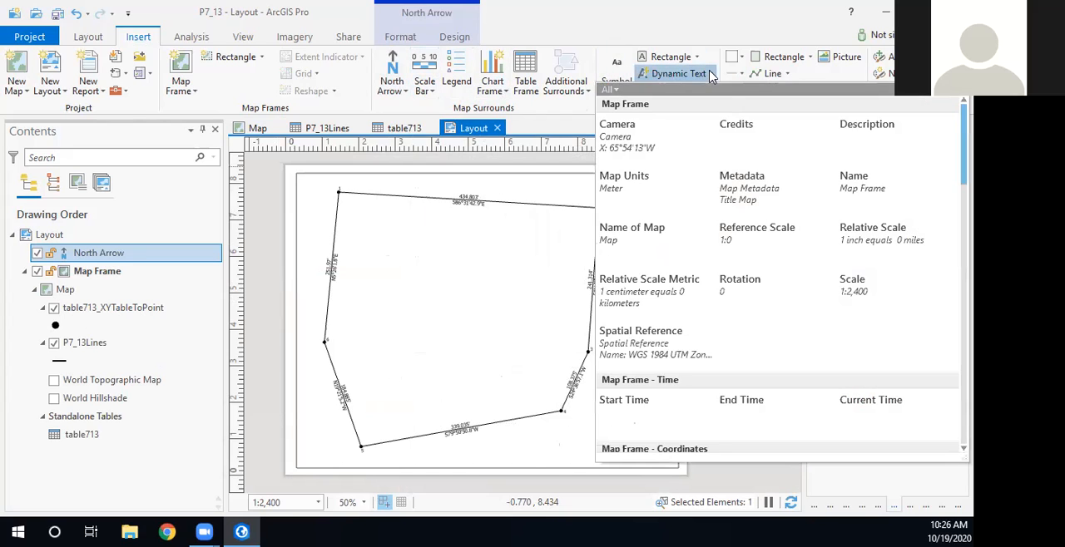
pyautogui.click(852, 291)
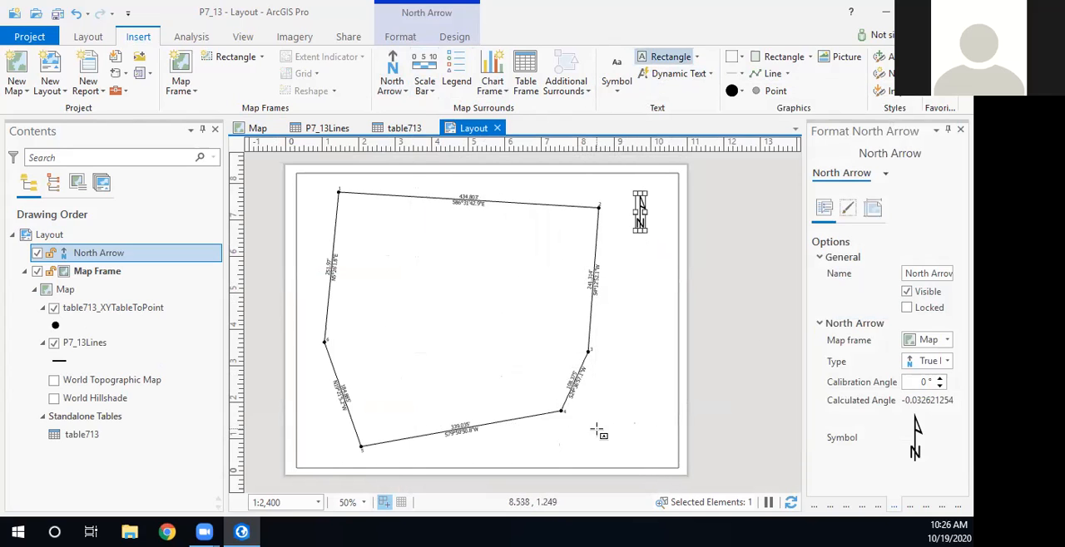
pyautogui.moveTo(657, 460)
pyautogui.mouseDown()
pyautogui.moveTo(672, 468)
pyautogui.moveTo(675, 455)
pyautogui.moveTo(652, 450)
pyautogui.mouseUp()
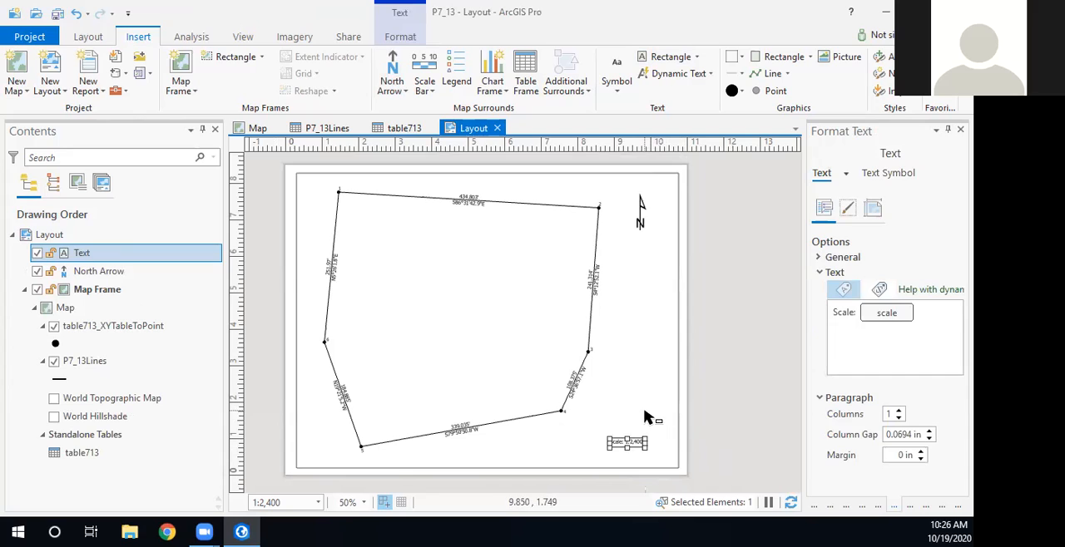
pyautogui.click(746, 401)
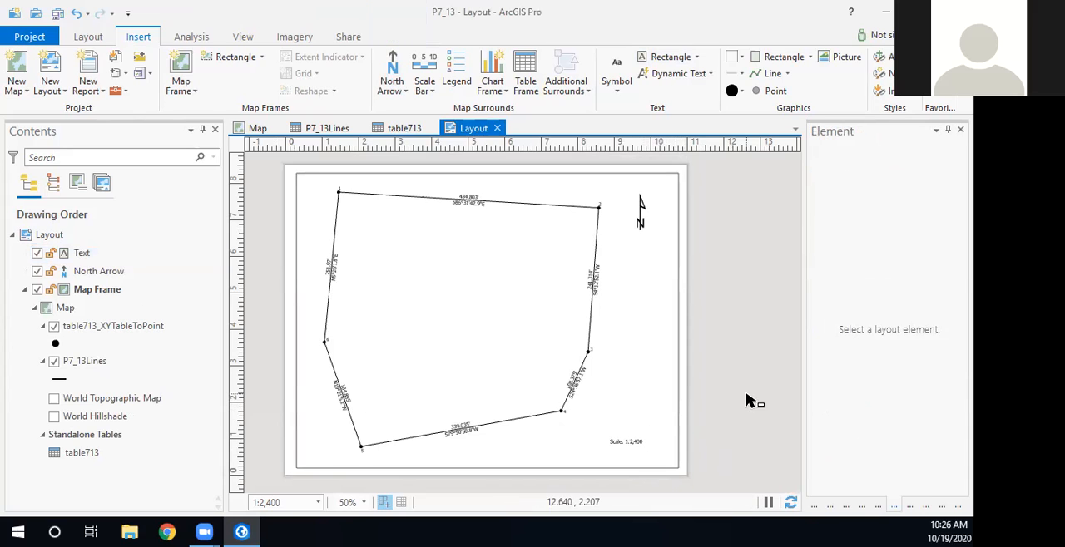
# - Insert a dynamic Relative Scale text just above the existing scale text
pyautogui.click(703, 75)
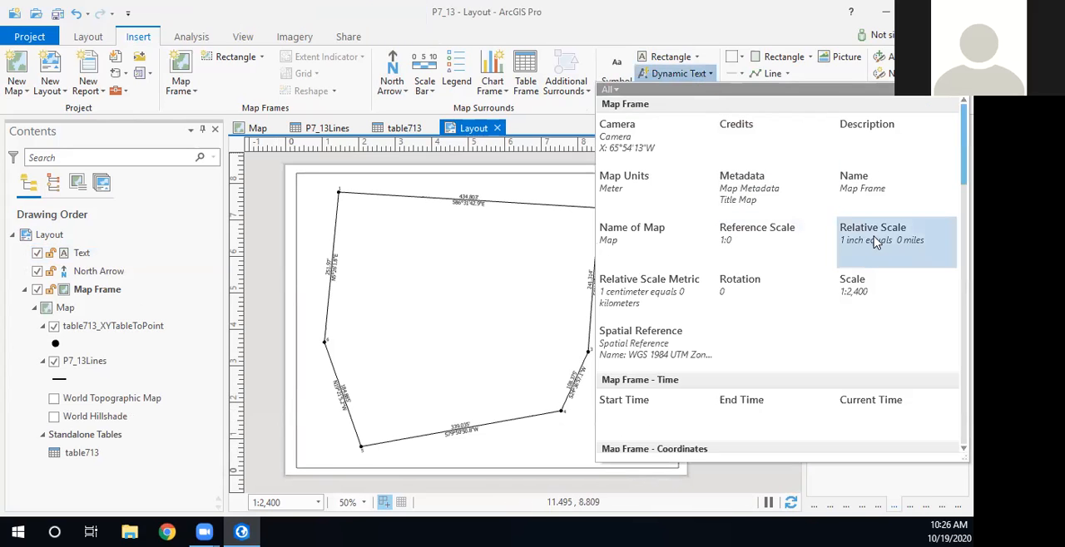
pyautogui.click(874, 241)
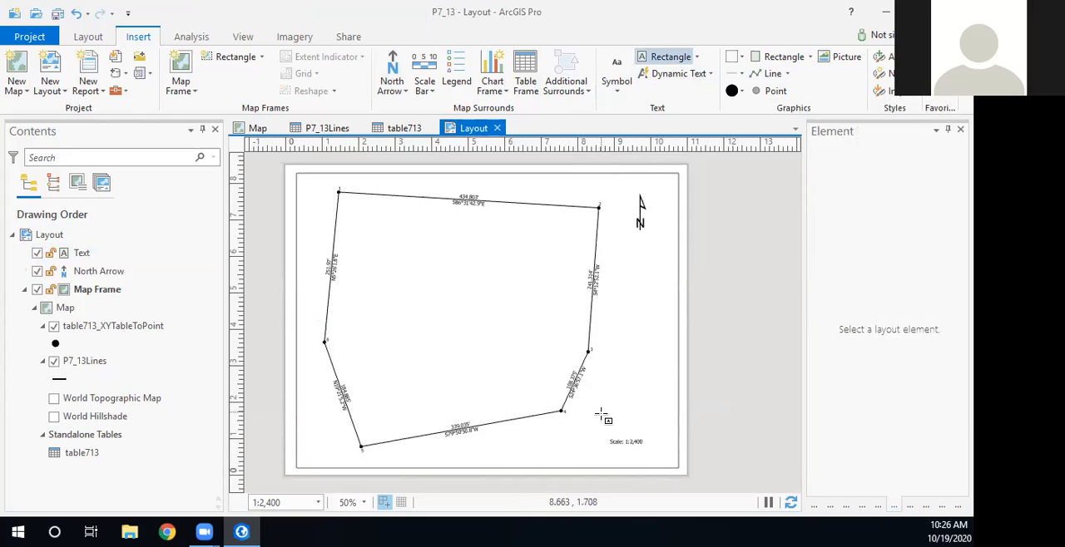
pyautogui.moveTo(592, 411); pyautogui.dragTo(655, 422)
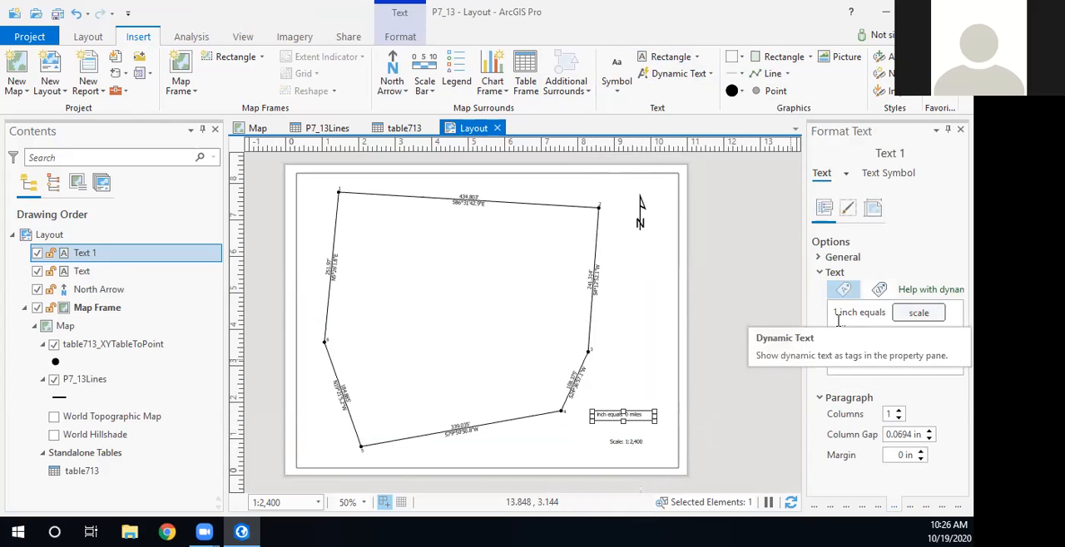
# - Change the relative scale text's map units to ft and reword it as "1 inch =" the scale value followed by "feet"
pyautogui.doubleClick(918, 315)
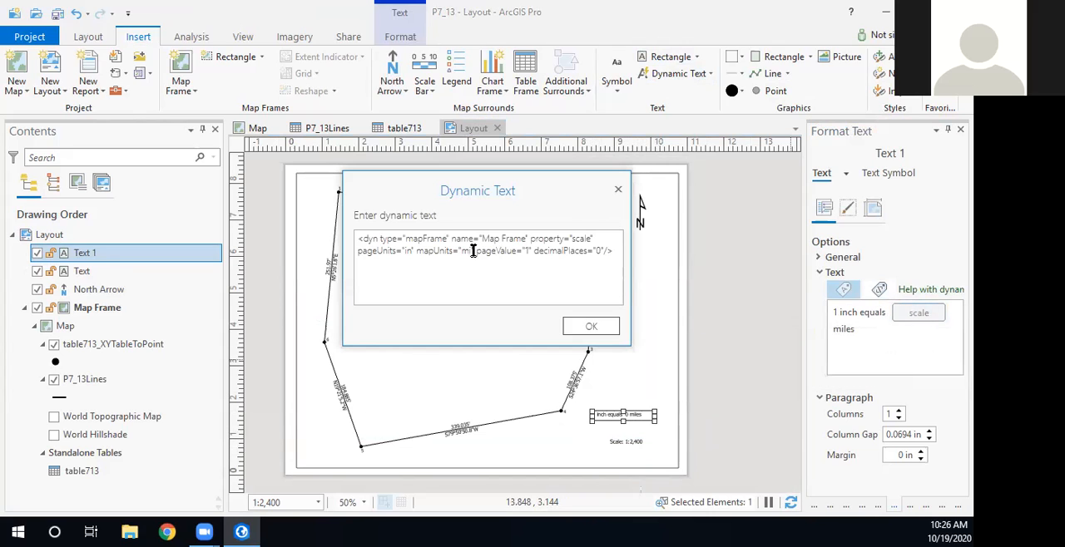
pyautogui.write('ft')
pyautogui.click(587, 324)
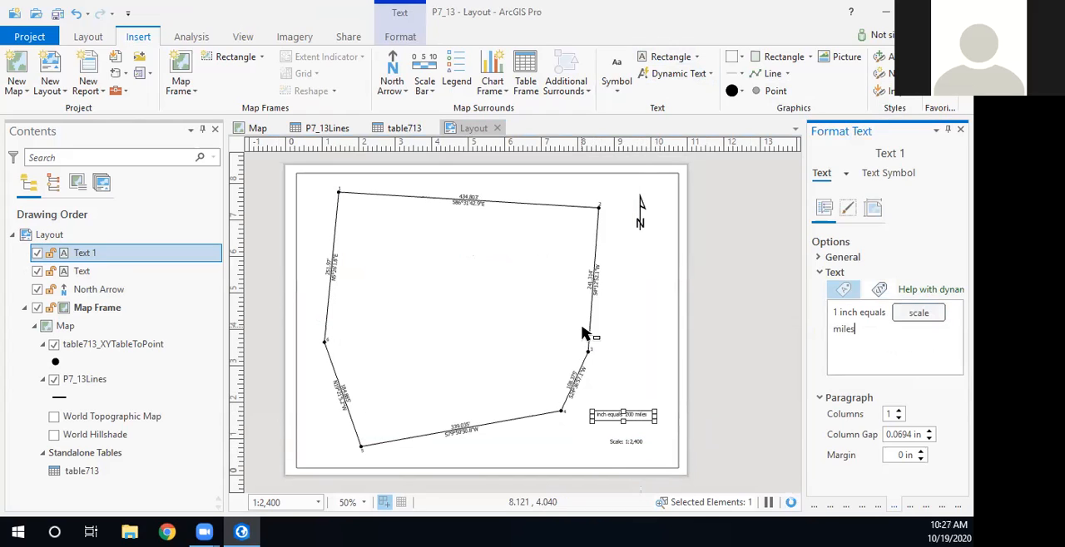
pyautogui.press('BackSpace')
pyautogui.press('BackSpace')
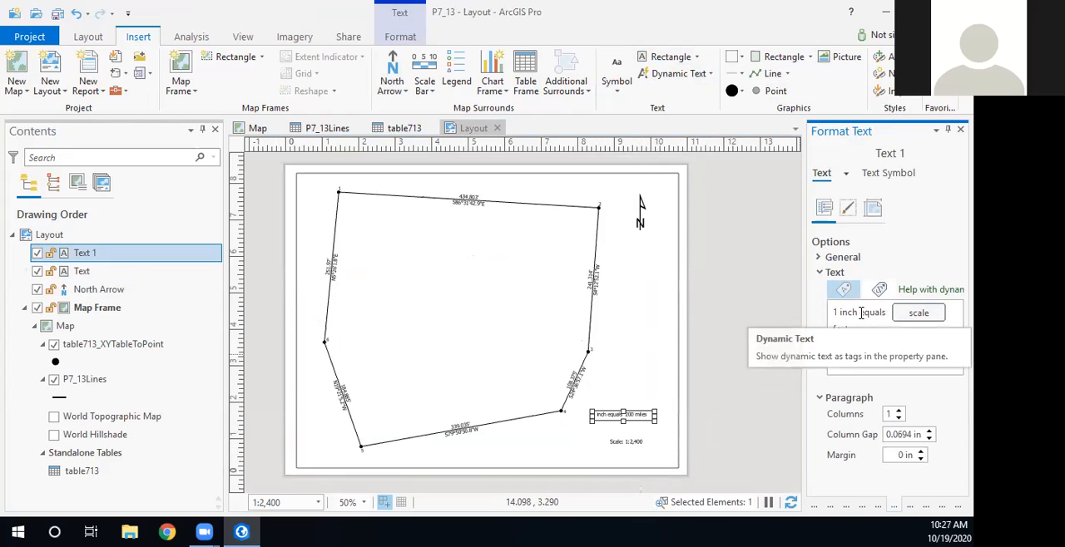
pyautogui.moveTo(860, 312); pyautogui.dragTo(878, 312)
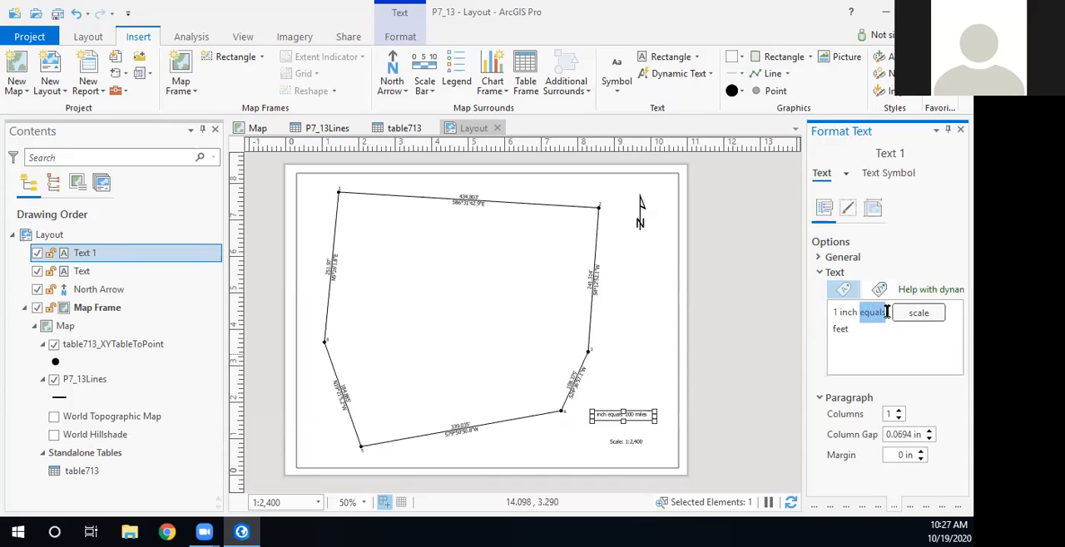
pyautogui.write('=')
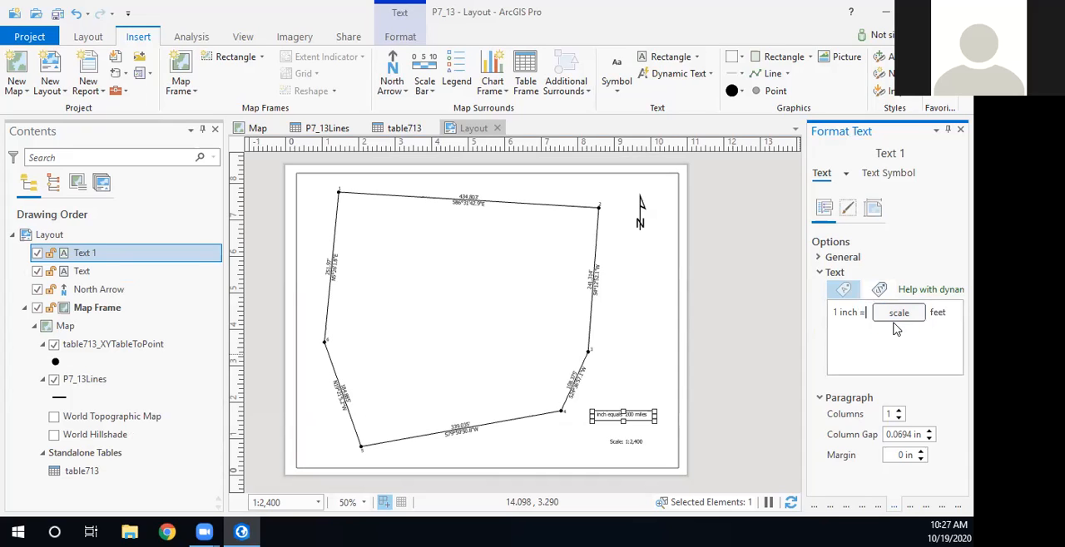
pyautogui.click(745, 362)
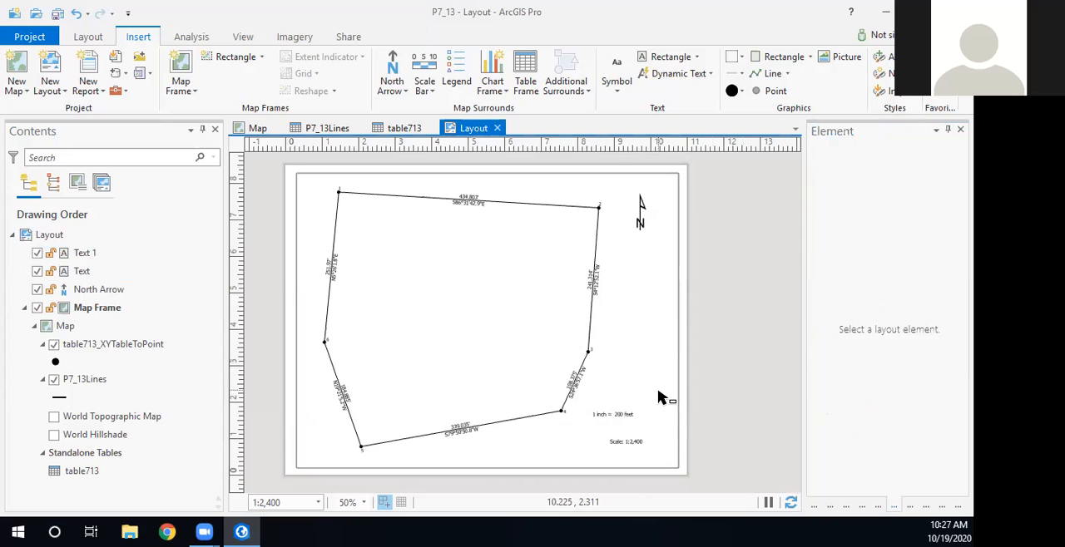
# - Move the relative scale text down directly above the "Scale: 1:2,400" text and nudge it slightly to the right
pyautogui.moveTo(626, 422)
pyautogui.mouseDown()
pyautogui.moveTo(616, 416)
pyautogui.moveTo(619, 432)
pyautogui.mouseUp()
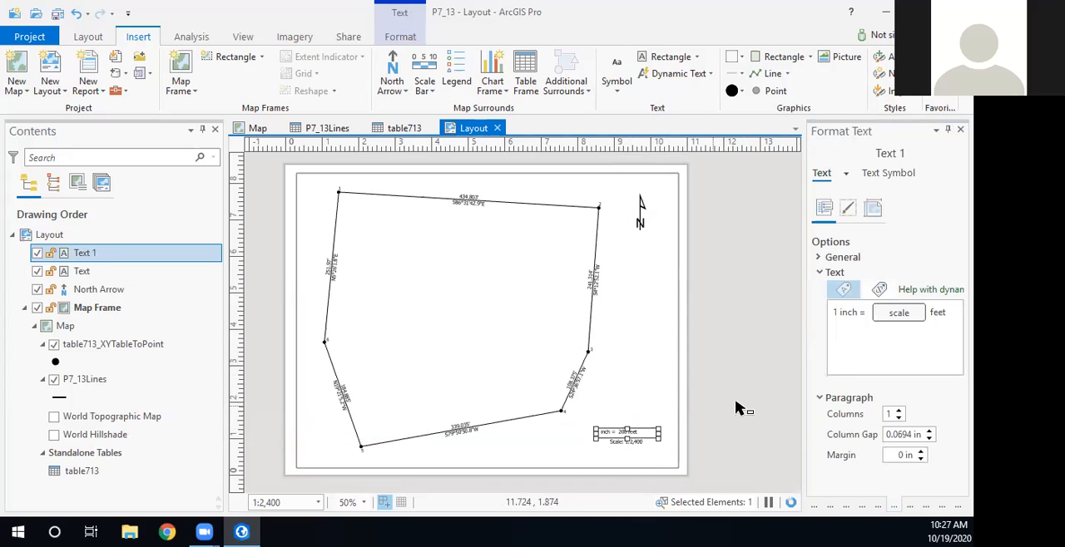
pyautogui.click(726, 397)
pyautogui.click(639, 432)
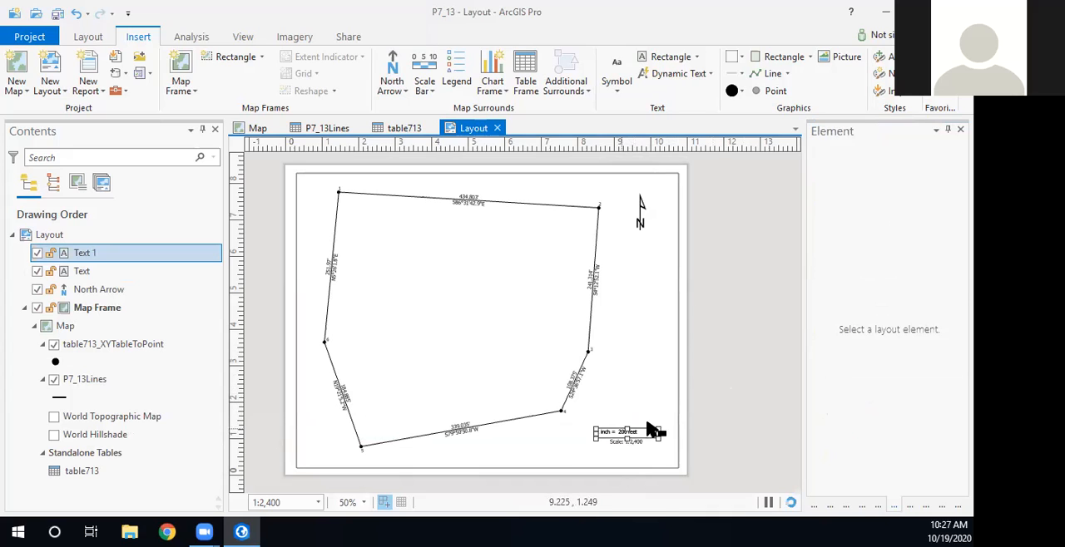
pyautogui.press('Right')
pyautogui.press('Right')
pyautogui.press('Right')
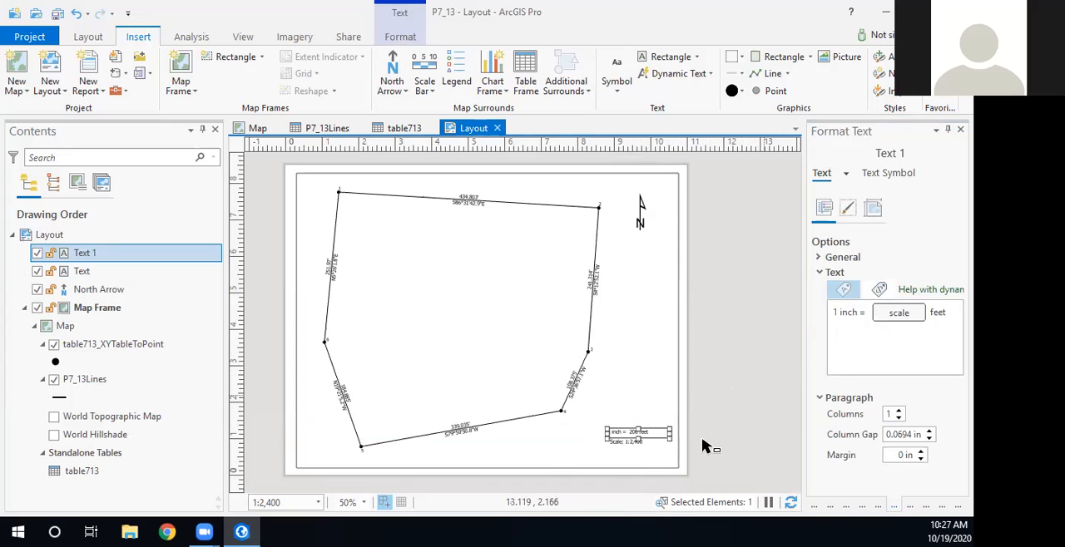
# - Narrow the relative scale text's box so it closely fits "1 inch = 200 feet"
pyautogui.scroll(5, 649, 433)
pyautogui.scroll(-5, 656, 432)
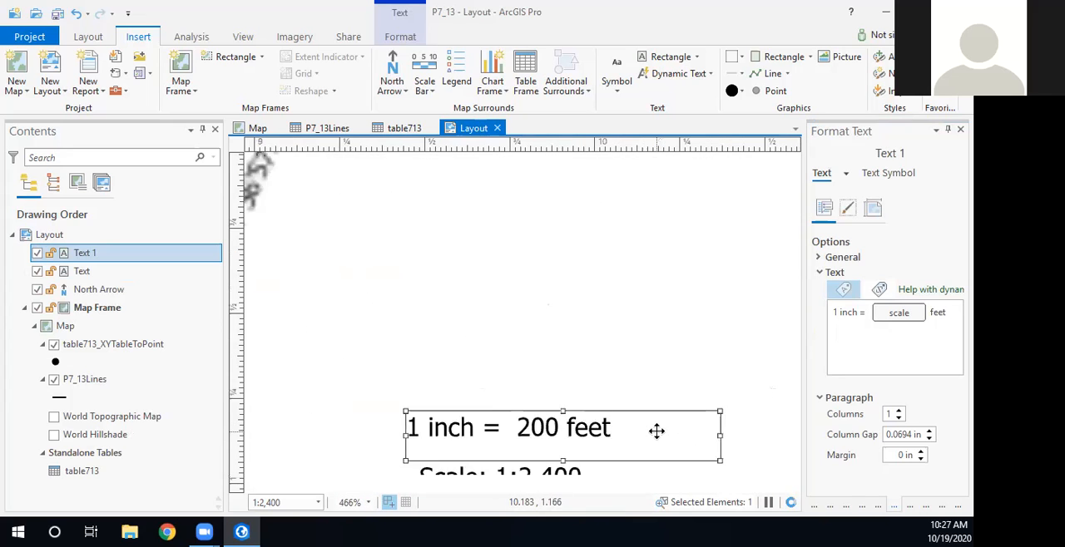
pyautogui.moveTo(707, 302); pyautogui.dragTo(636, 306)
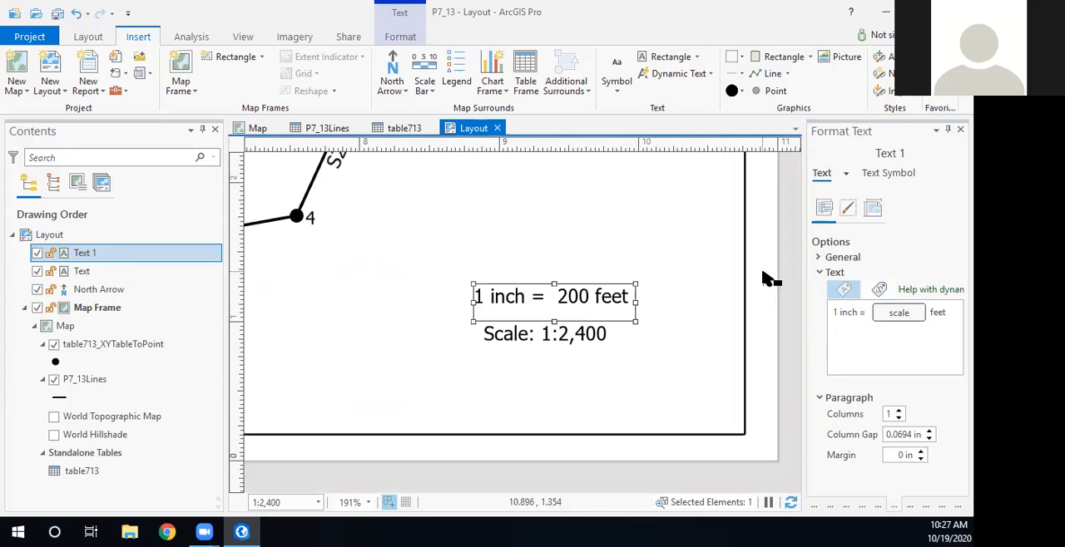
pyautogui.click(747, 291)
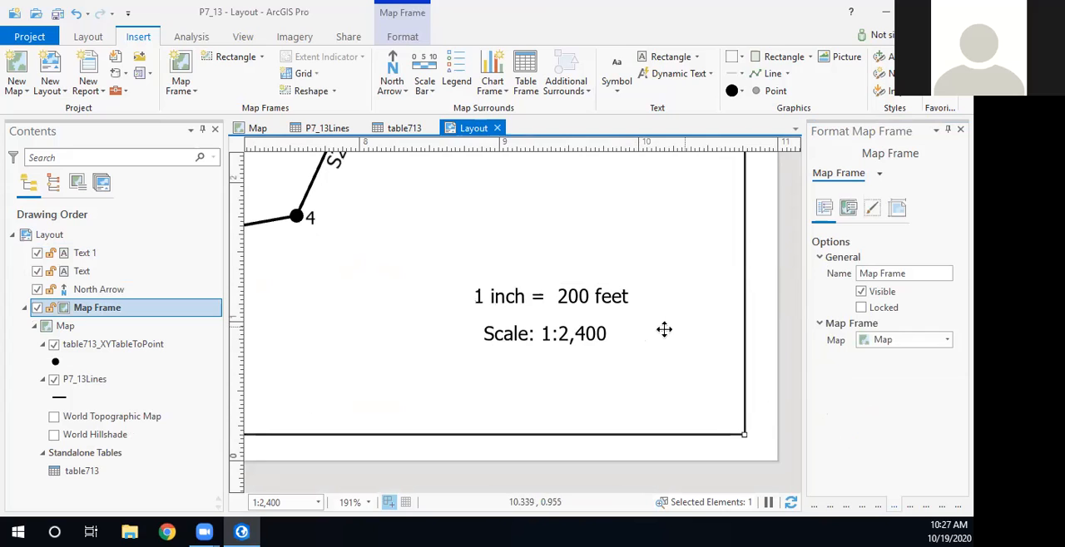
# - Nudge the "Scale: 1:2,400" text up and slightly right so it sits closely centred beneath the relative scale text
pyautogui.click(568, 333)
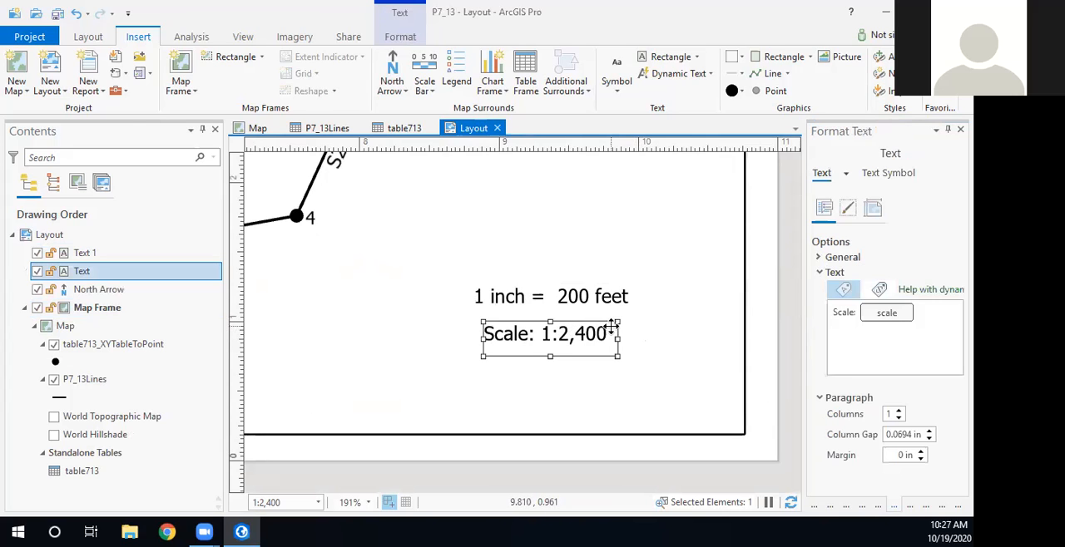
pyautogui.press('Right')
pyautogui.press('Left')
pyautogui.press('Left')
pyautogui.press('Left')
pyautogui.press('Left')
pyautogui.press('Left')
pyautogui.press('Up')
pyautogui.press('Up')
pyautogui.press('Up')
pyautogui.press('Up')
pyautogui.press('Up')
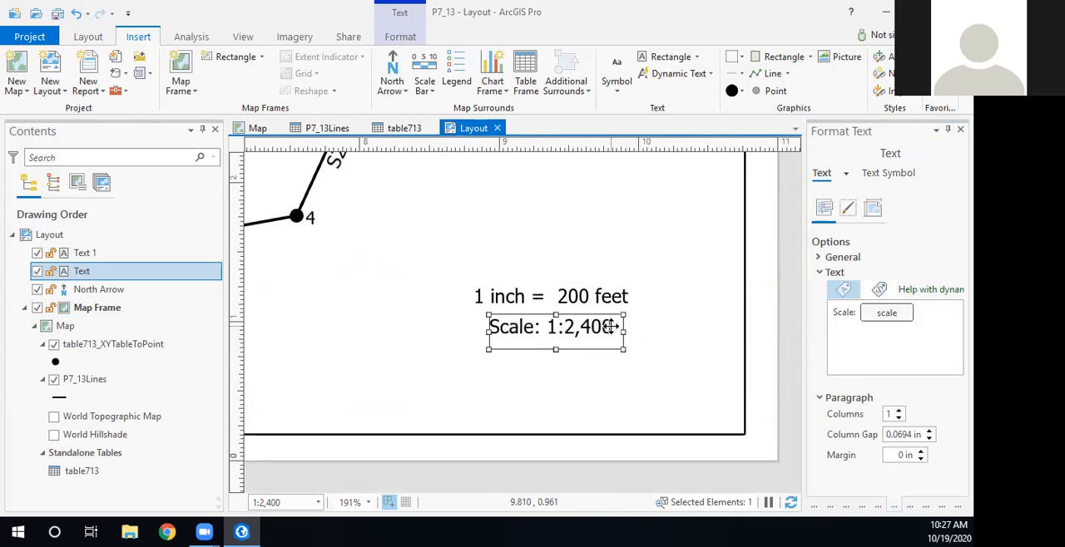
pyautogui.click(792, 253)
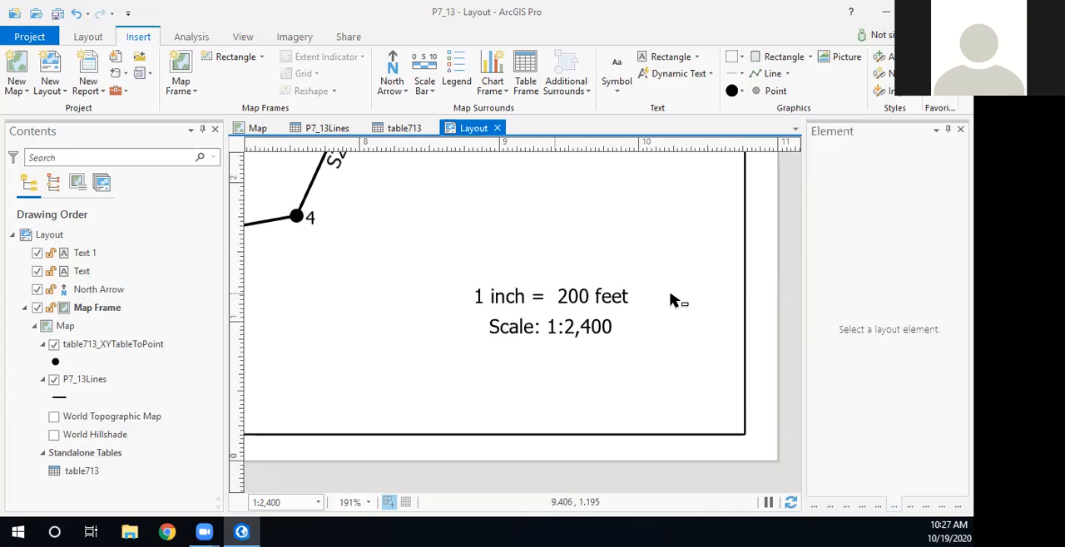
pyautogui.scroll(-5, 702, 306)
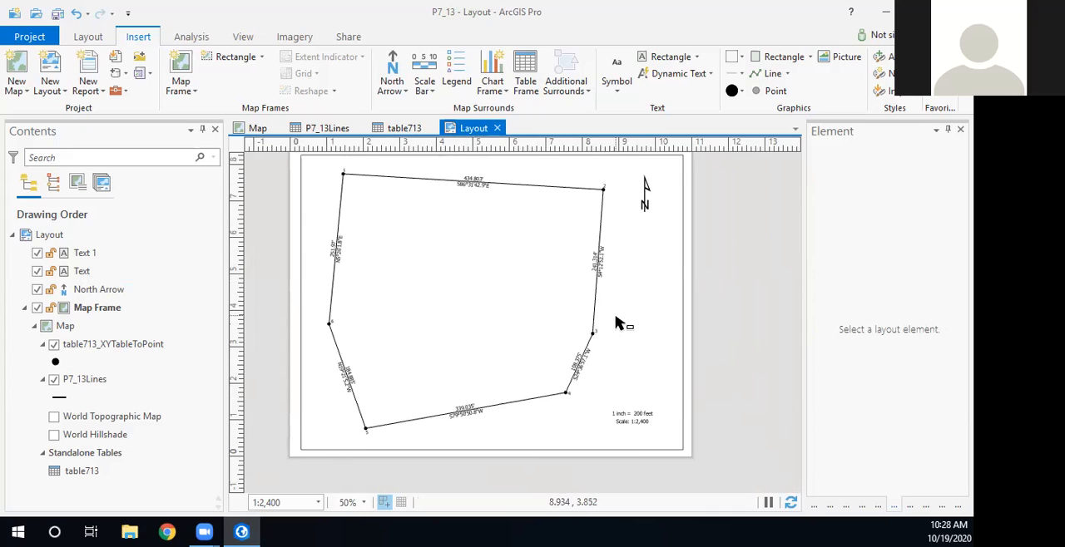
# - Activate the map frame, shift the traverse slightly left and down within it, and return to the layout
pyautogui.rightClick(433, 267)
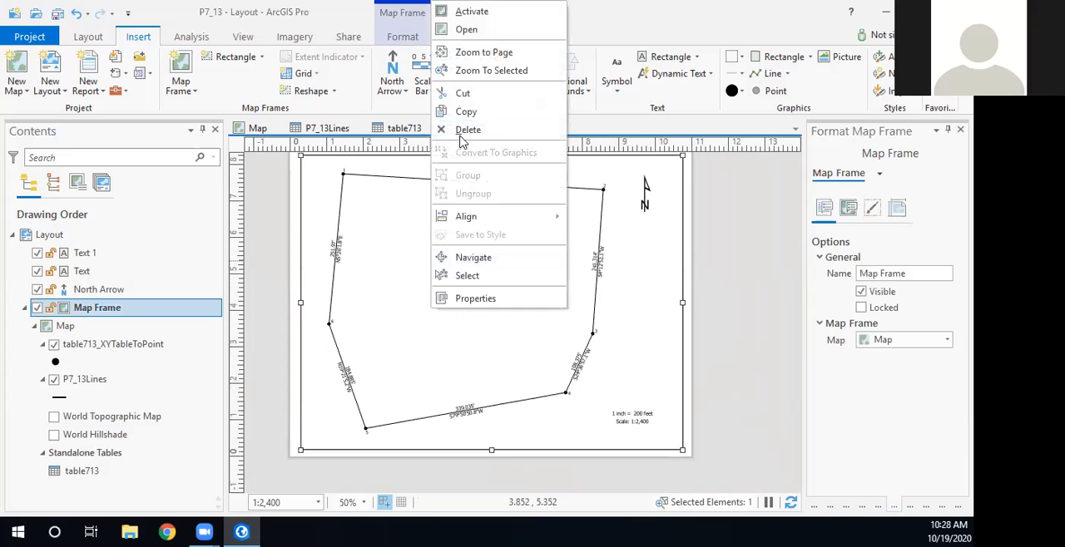
pyautogui.click(468, 11)
pyautogui.moveTo(437, 279); pyautogui.dragTo(435, 282)
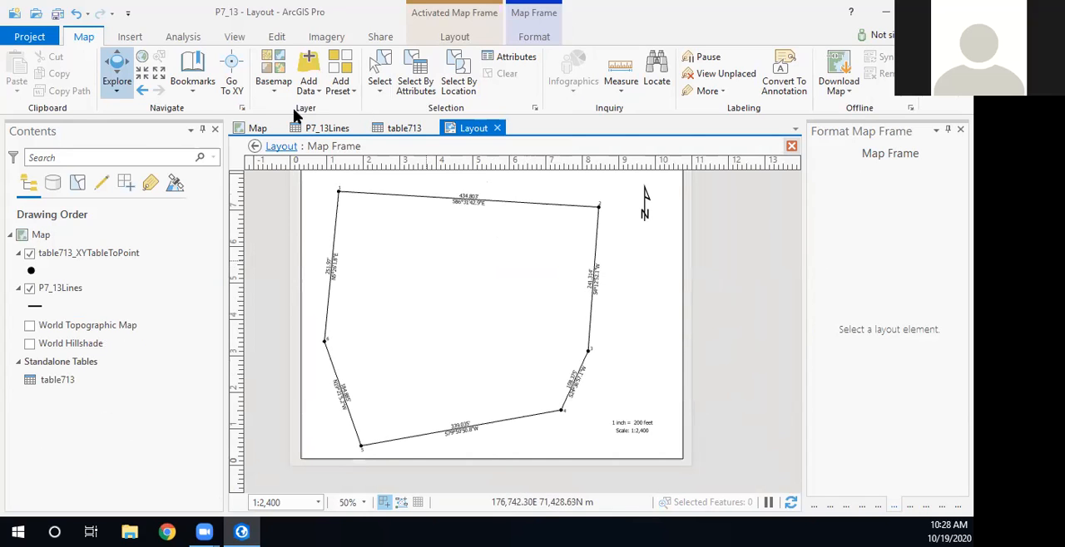
pyautogui.click(275, 147)
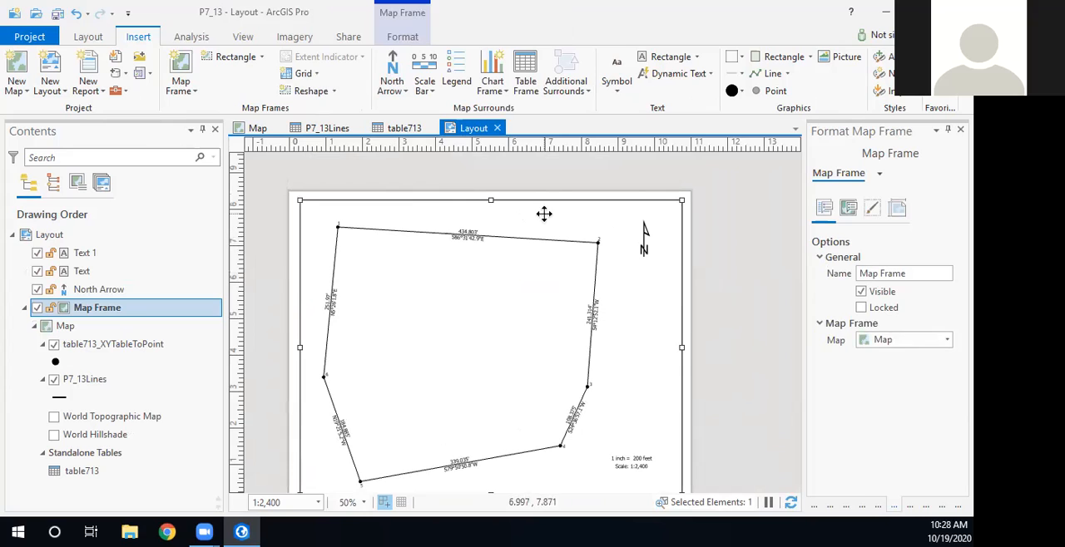
# - Move the north arrow straight down so it sits below the level of the traverse's northeast corner
pyautogui.click(644, 234)
pyautogui.press('Down')
pyautogui.press('Down')
pyautogui.press('Down')
pyautogui.press('Down')
pyautogui.press('Down')
pyautogui.press('Down')
pyautogui.press('Down')
pyautogui.press('Down')
pyautogui.press('Down')
pyautogui.press('Down')
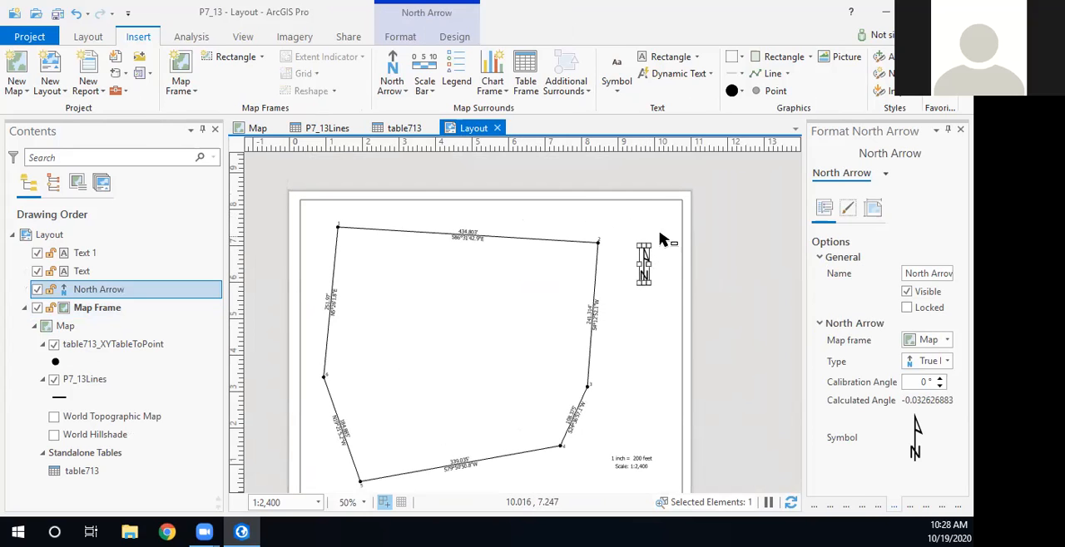
pyautogui.click(728, 222)
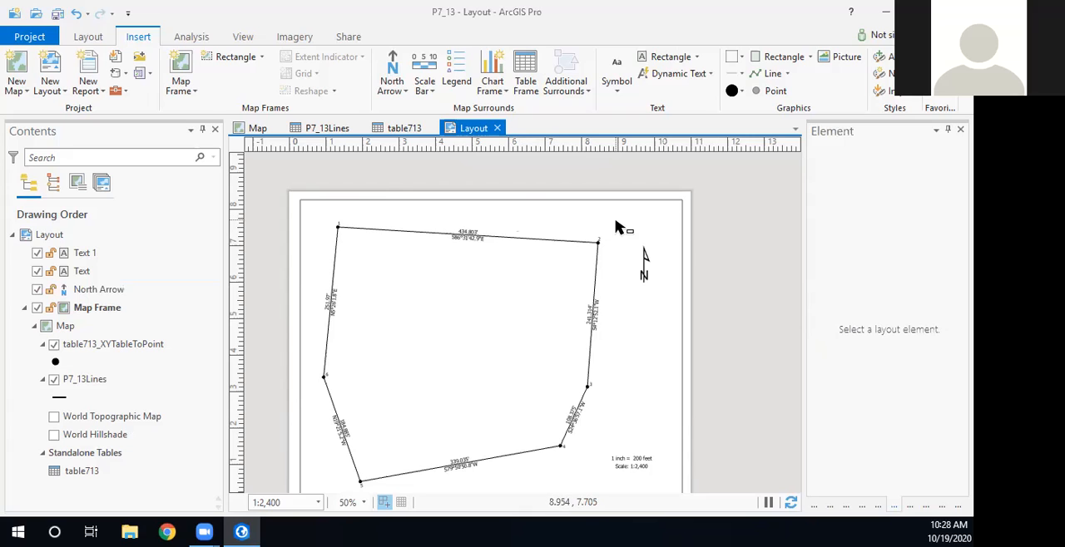
# - Insert a rectangular text reading "Problem P7-13" along the map frame's upper edge, above the traverse's northeast part
pyautogui.click(698, 58)
pyautogui.click(687, 152)
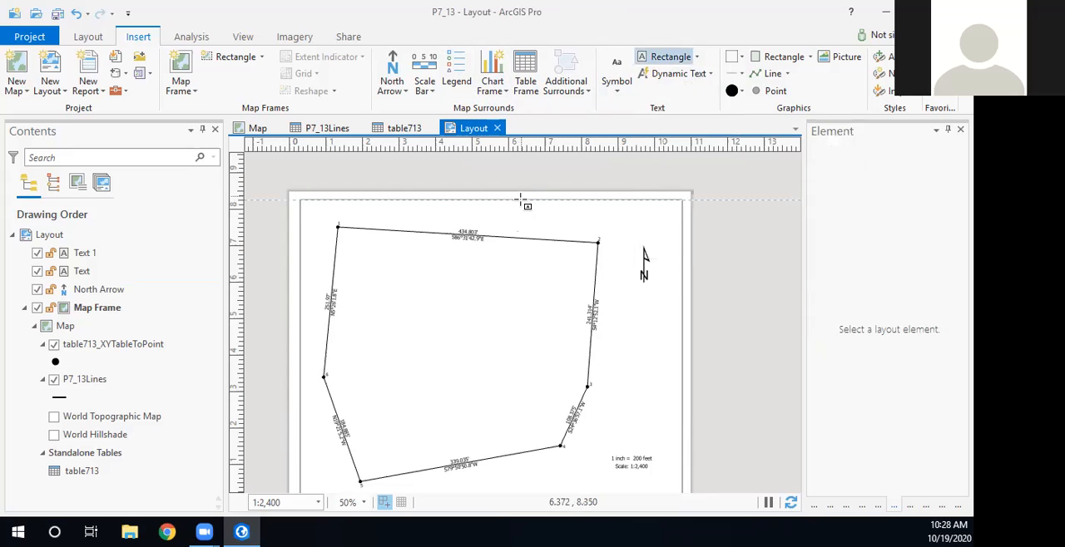
pyautogui.moveTo(502, 205); pyautogui.dragTo(650, 226)
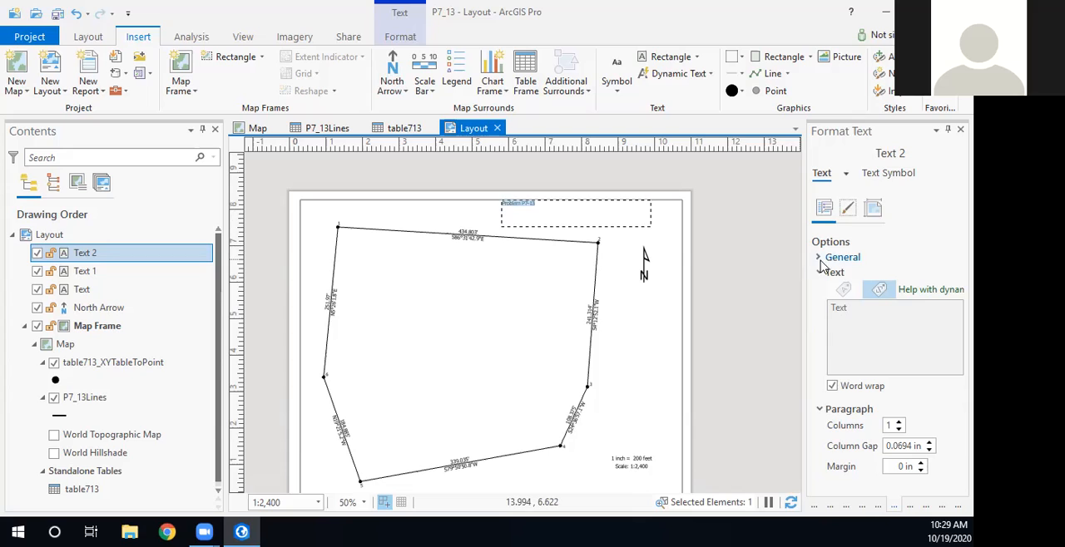
# - Set the font size of the "Problem P7-13" title to 16 pt and apply it
pyautogui.click(881, 173)
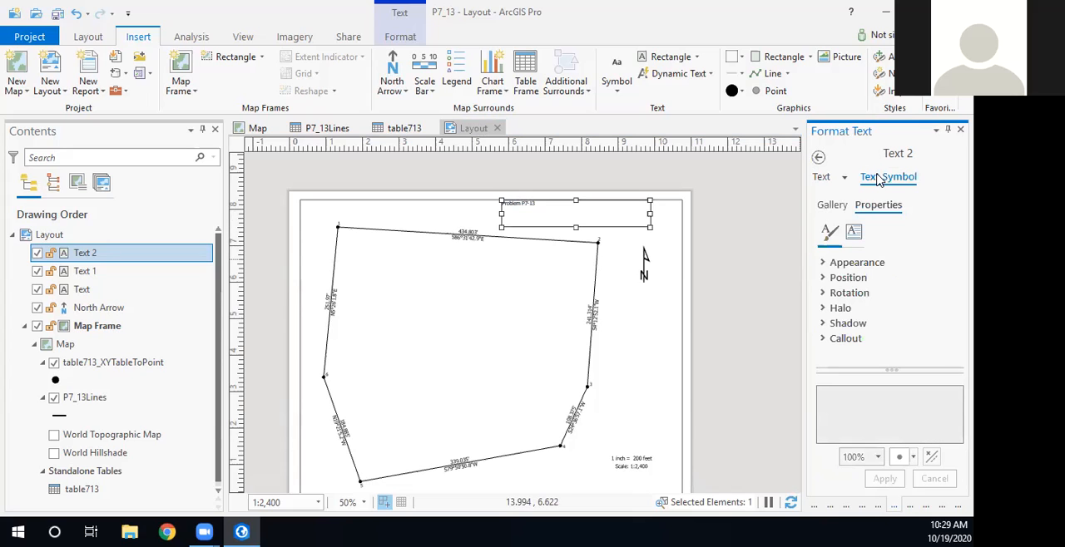
pyautogui.click(824, 265)
pyautogui.scroll(-2, 844, 283)
pyautogui.scroll(1, 848, 285)
pyautogui.moveTo(805, 310); pyautogui.dragTo(711, 311)
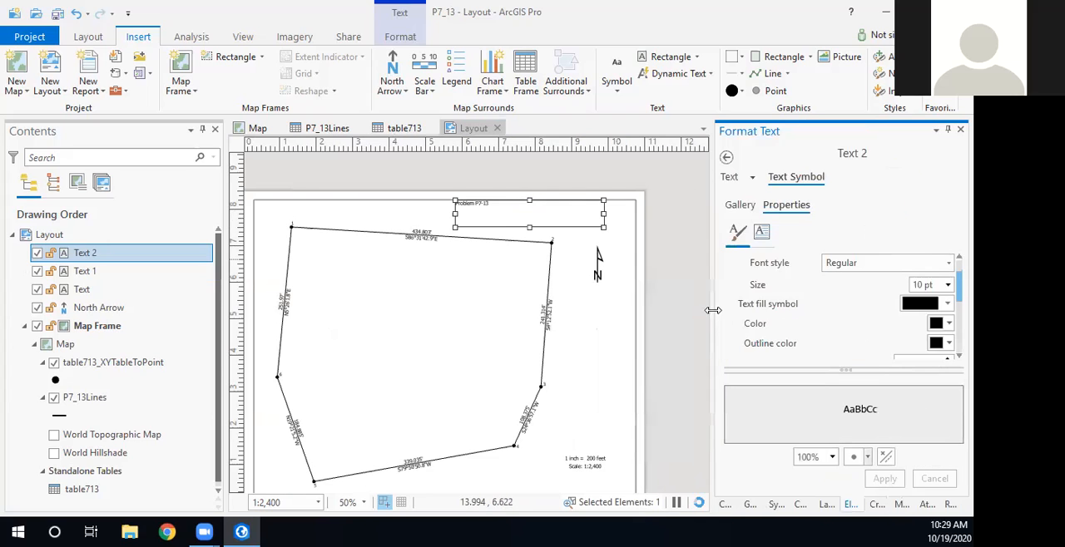
pyautogui.click(947, 287)
pyautogui.click(922, 415)
pyautogui.click(883, 479)
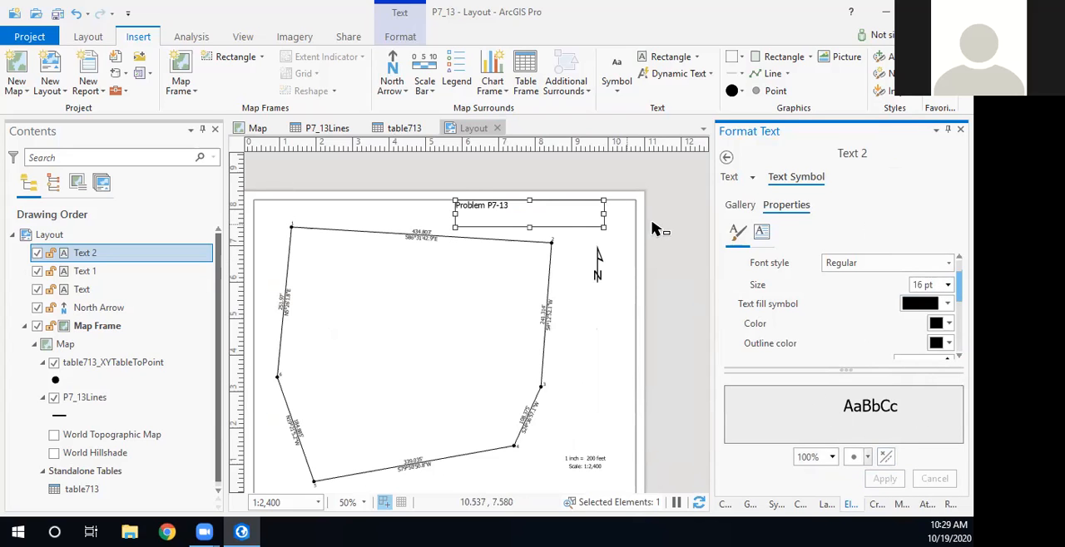
# - Shrink the "Problem P7-13" text box to fit its text and place it above the traverse's northeast corner, clear of the frame edge
pyautogui.click(680, 210)
pyautogui.click(491, 204)
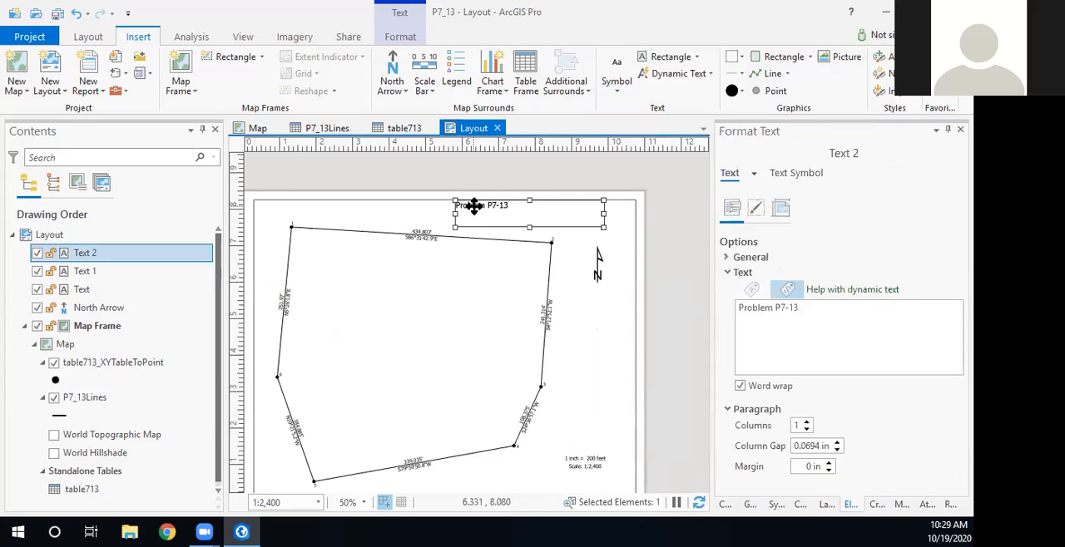
pyautogui.moveTo(603, 226); pyautogui.dragTo(546, 220)
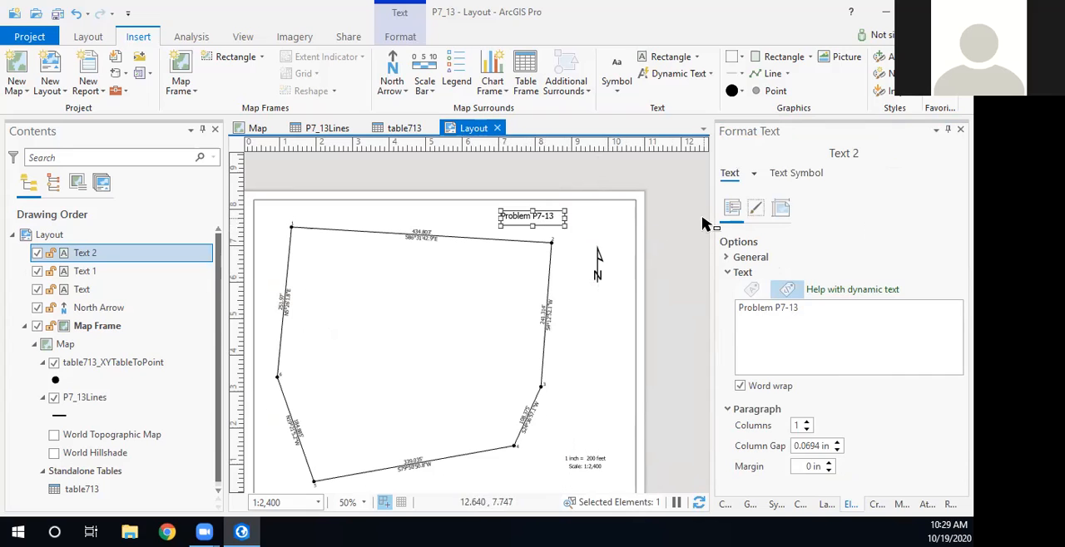
pyautogui.click(684, 216)
pyautogui.scroll(-2, 697, 301)
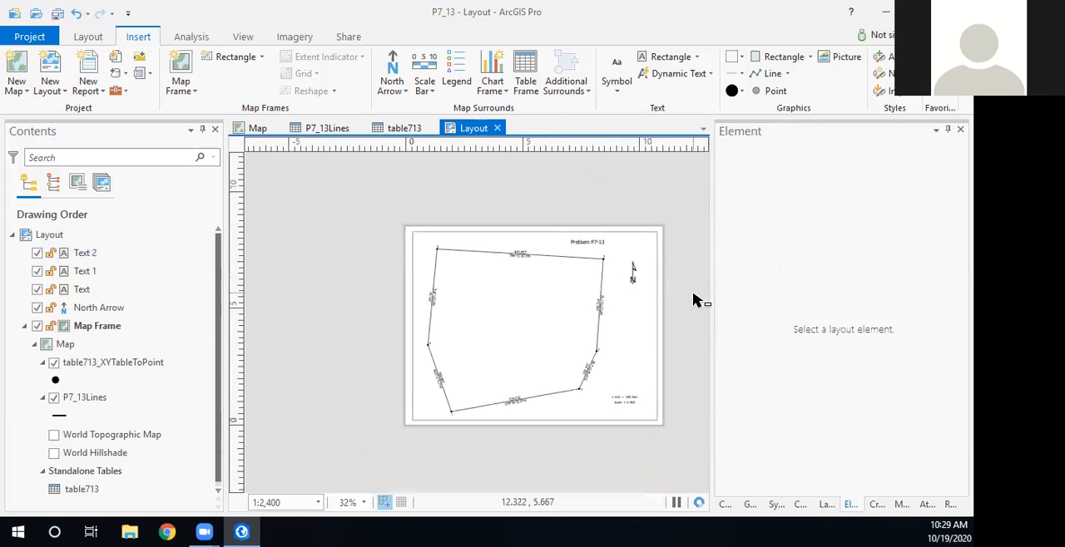
pyautogui.scroll(2, 696, 301)
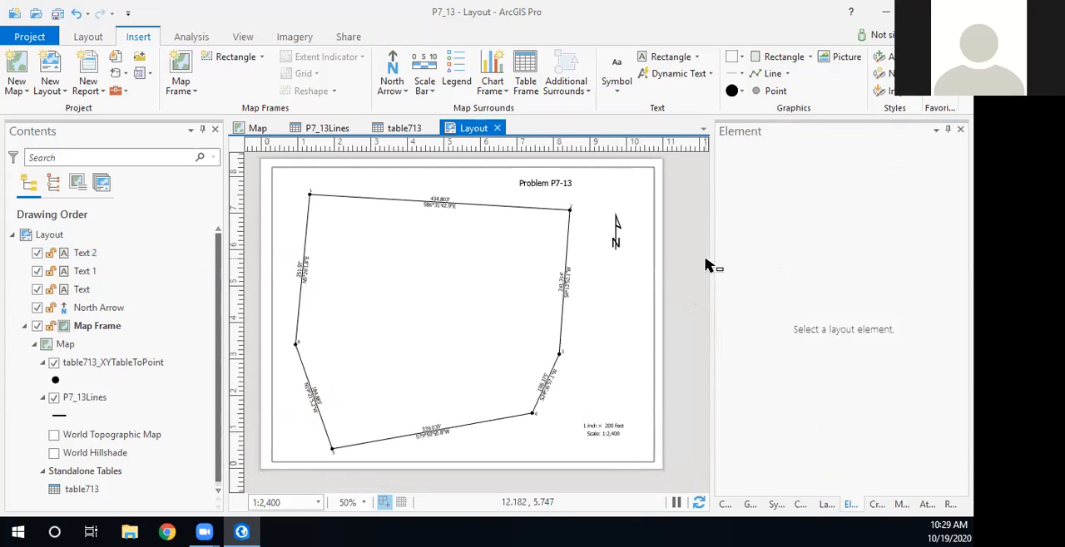
pyautogui.click(348, 37)
pyautogui.click(388, 75)
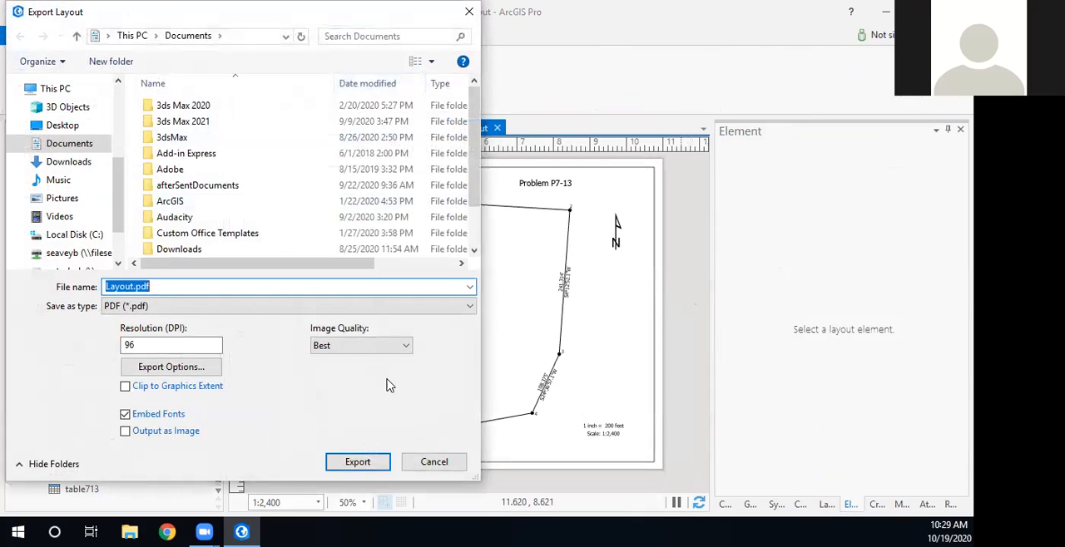
pyautogui.click(432, 463)
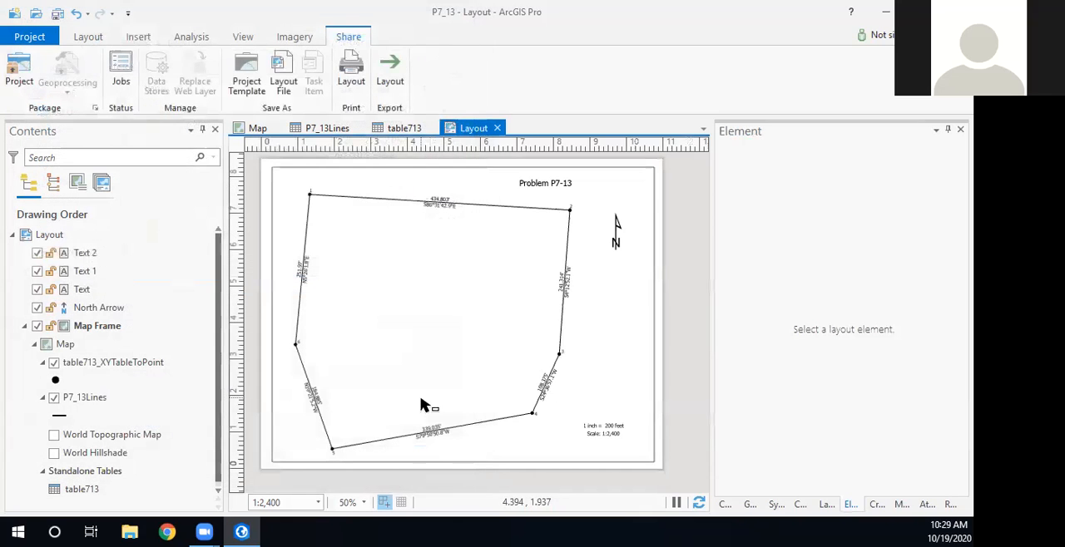
# - Open the layout export dialog, review the available file types, and switch to Google Chrome
pyautogui.click(394, 82)
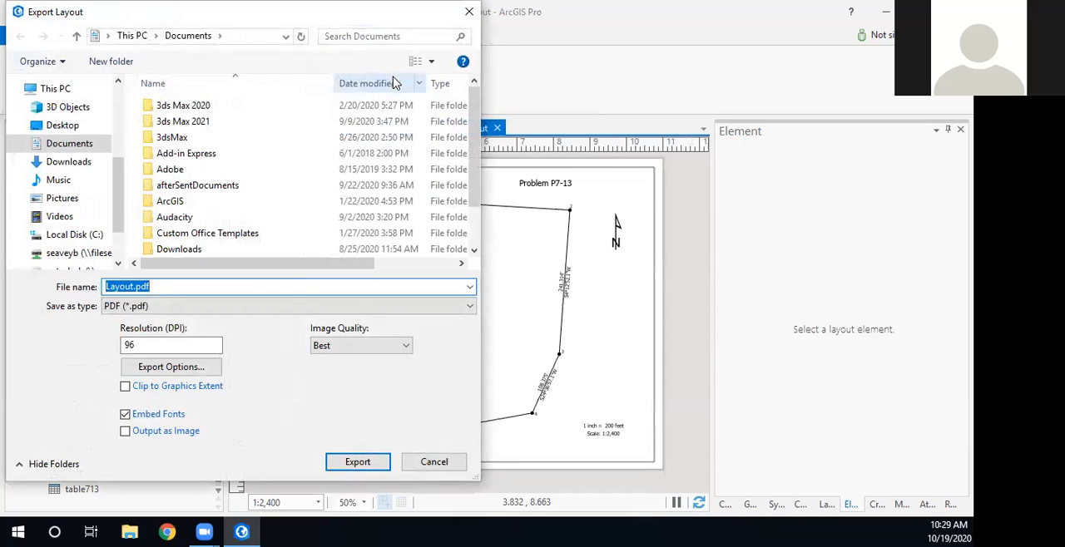
pyautogui.click(453, 307)
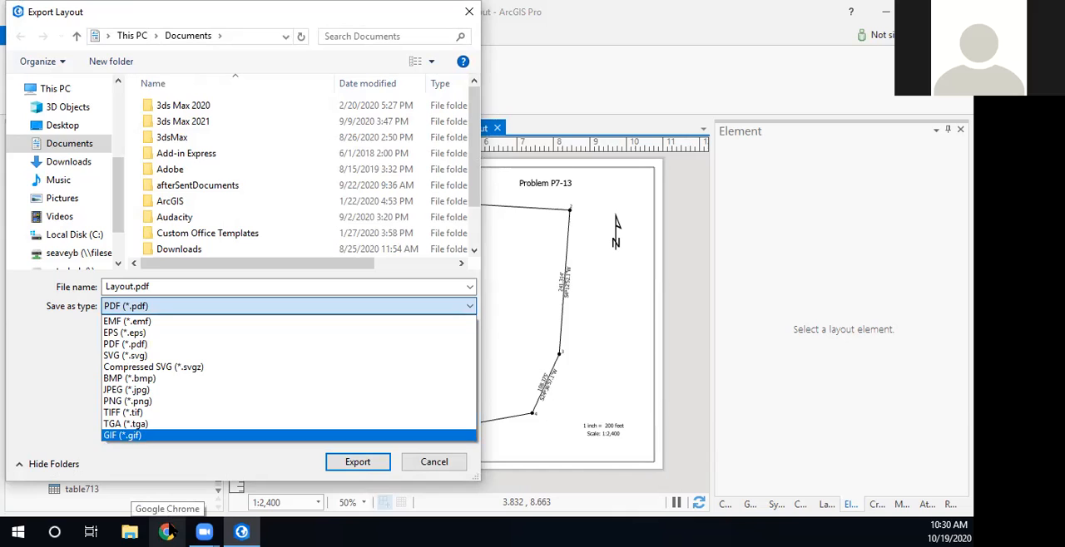
pyautogui.click(171, 532)
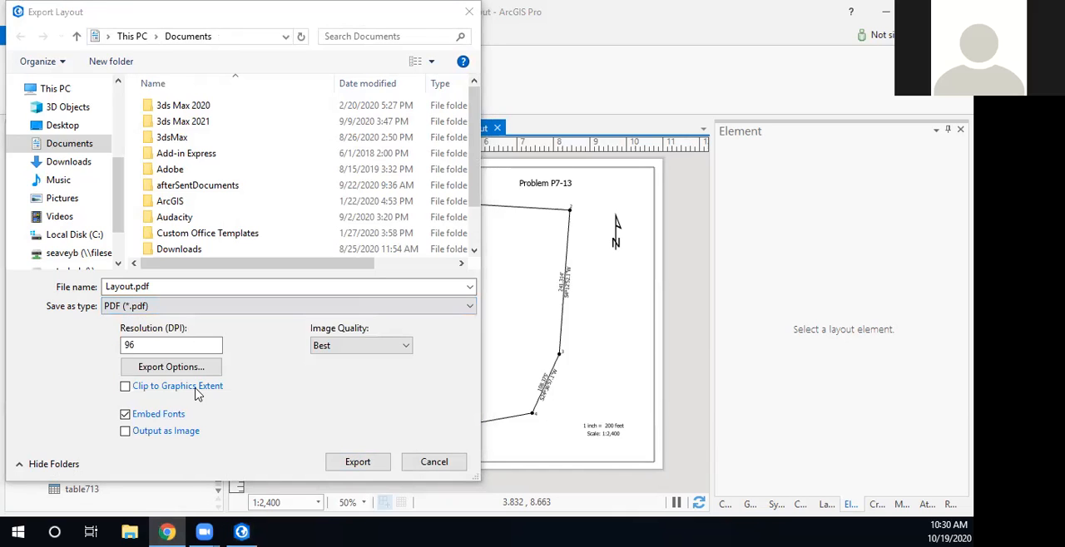
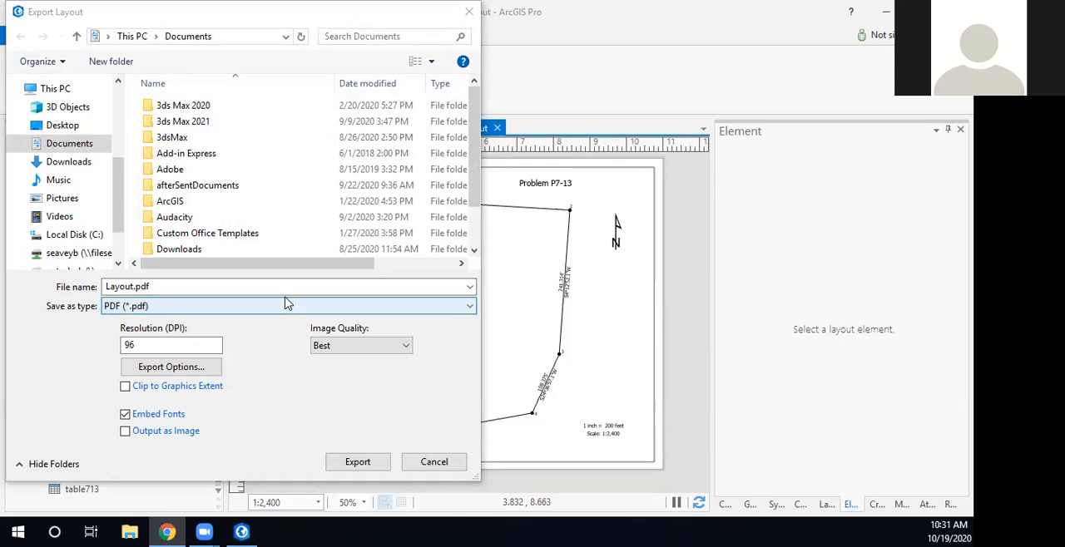
# - Export the layout to the Documents folder as Layout.svg in SVG format at 150 DPI and save the project
pyautogui.click(165, 313)
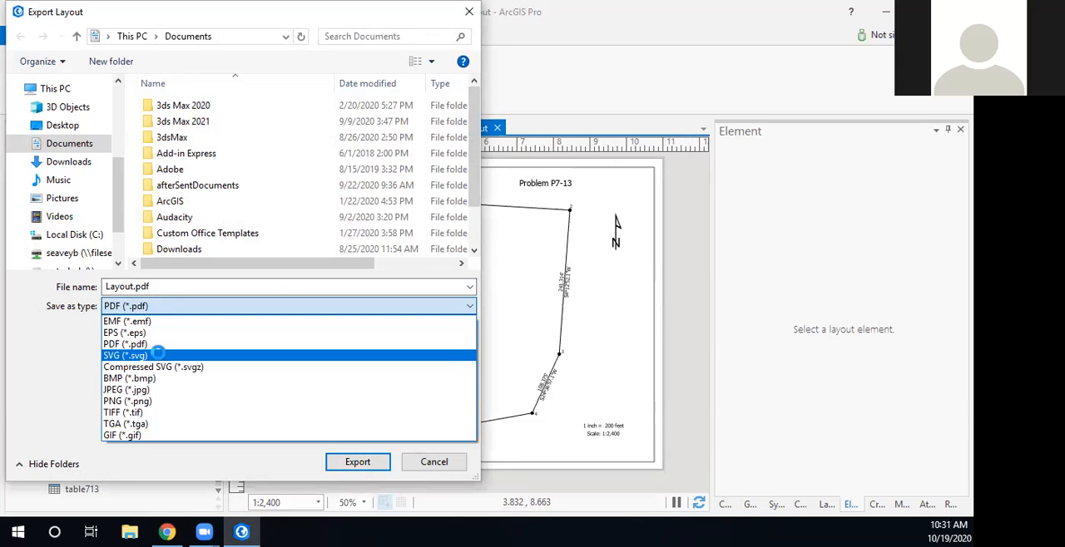
pyautogui.click(161, 356)
pyautogui.doubleClick(156, 348)
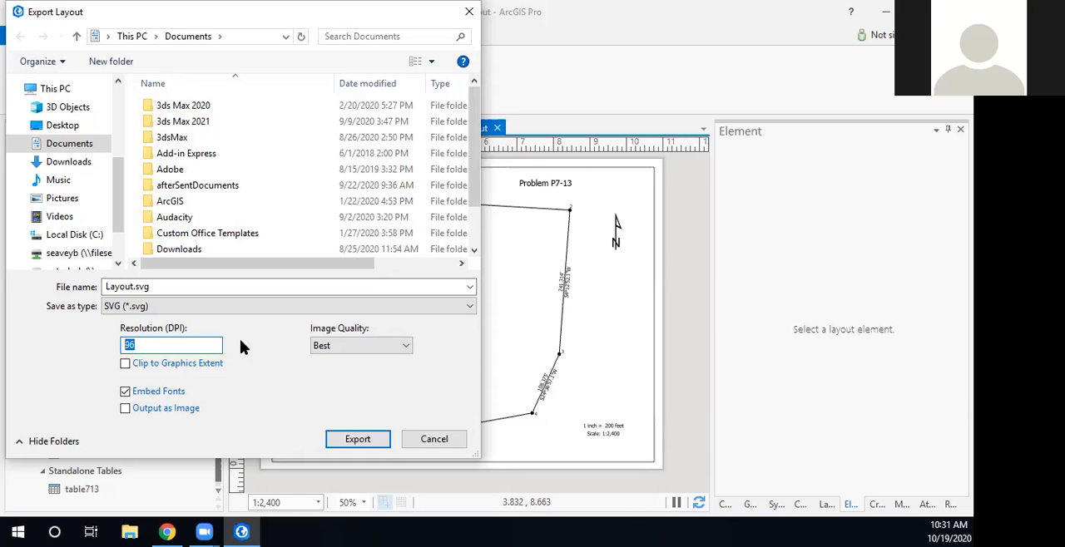
pyautogui.write('150')
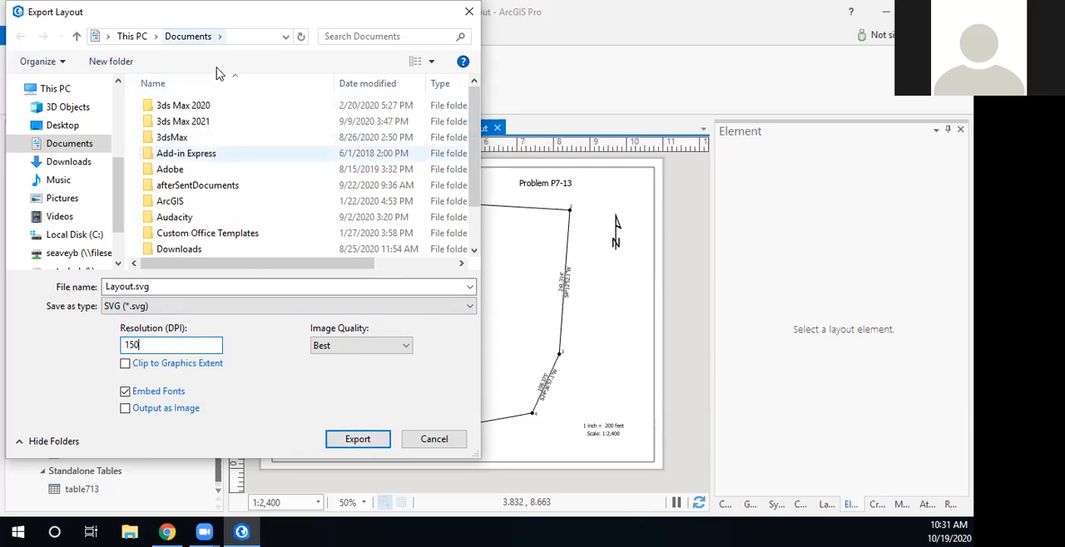
pyautogui.click(358, 440)
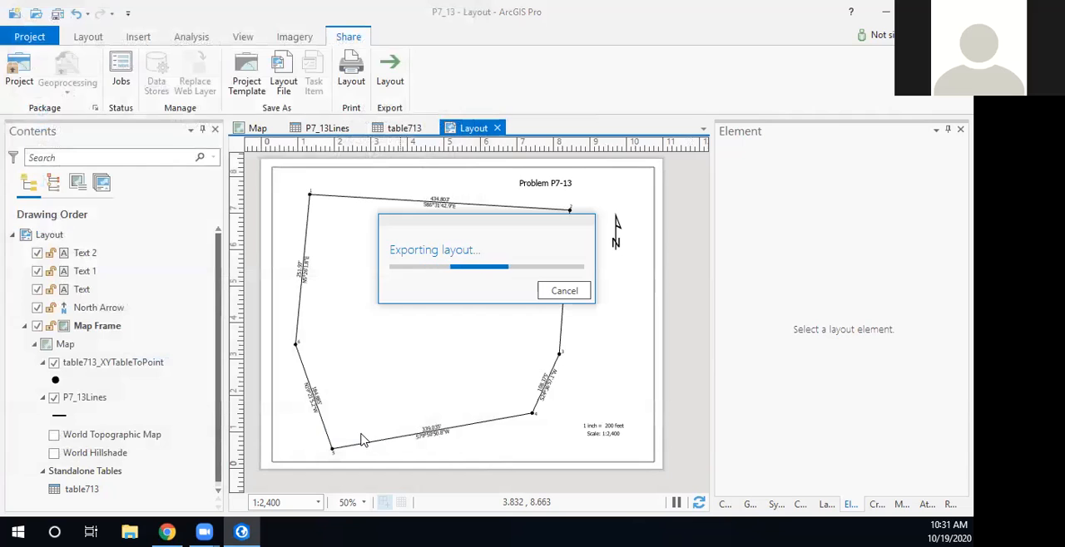
pyautogui.click(58, 14)
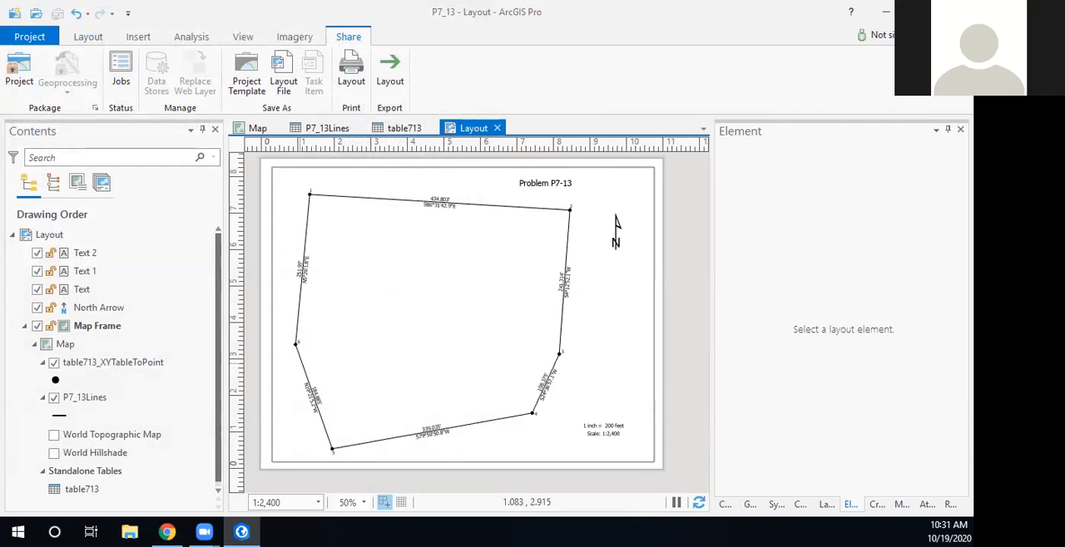
# - Switch to Google Chrome and add Layout.svg from the computer's Documents folder to the CloudConvert SVG to DXF converter
pyautogui.click(167, 532)
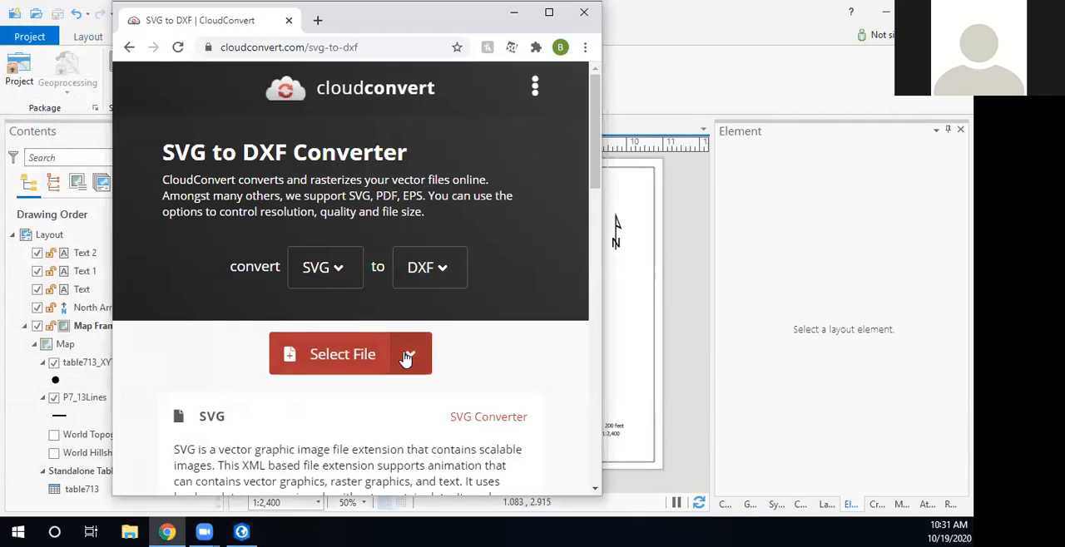
pyautogui.click(410, 355)
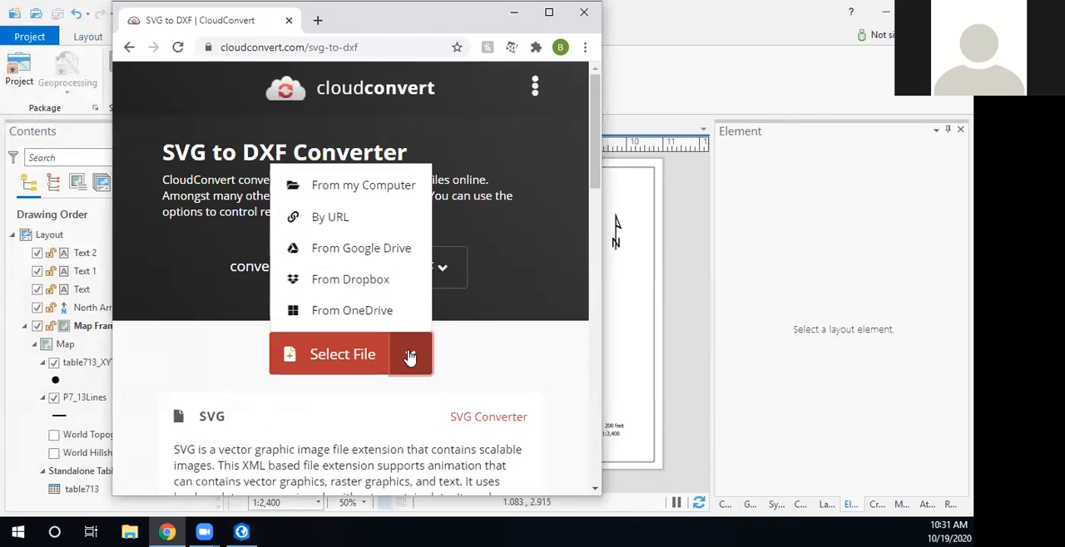
pyautogui.click(337, 186)
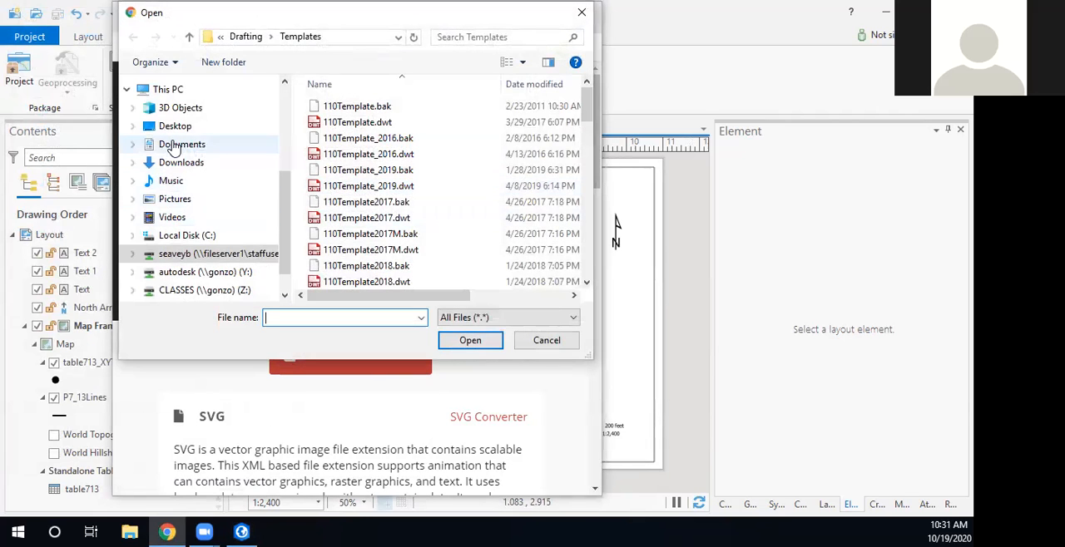
pyautogui.click(173, 146)
pyautogui.scroll(-1, 357, 253)
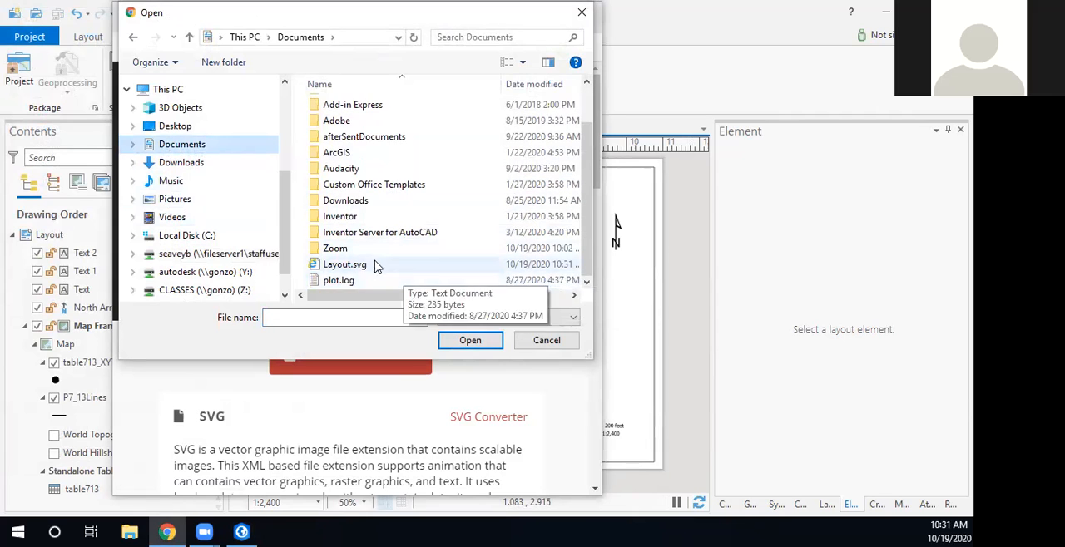
pyautogui.doubleClick(356, 264)
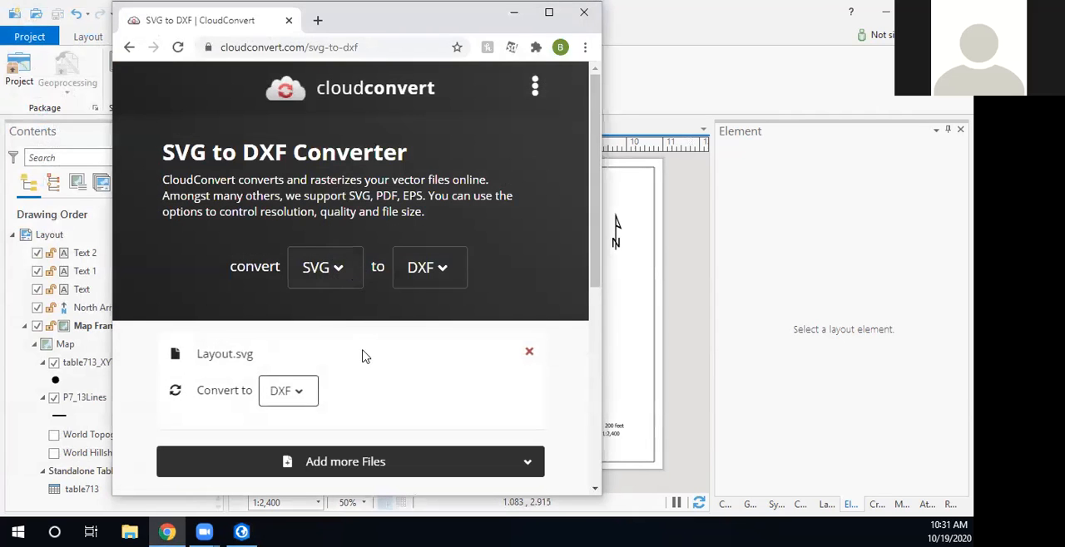
# - Convert Layout.svg to DXF, download the result and check Layout.dxf in its folder
pyautogui.scroll(-2, 552, 405)
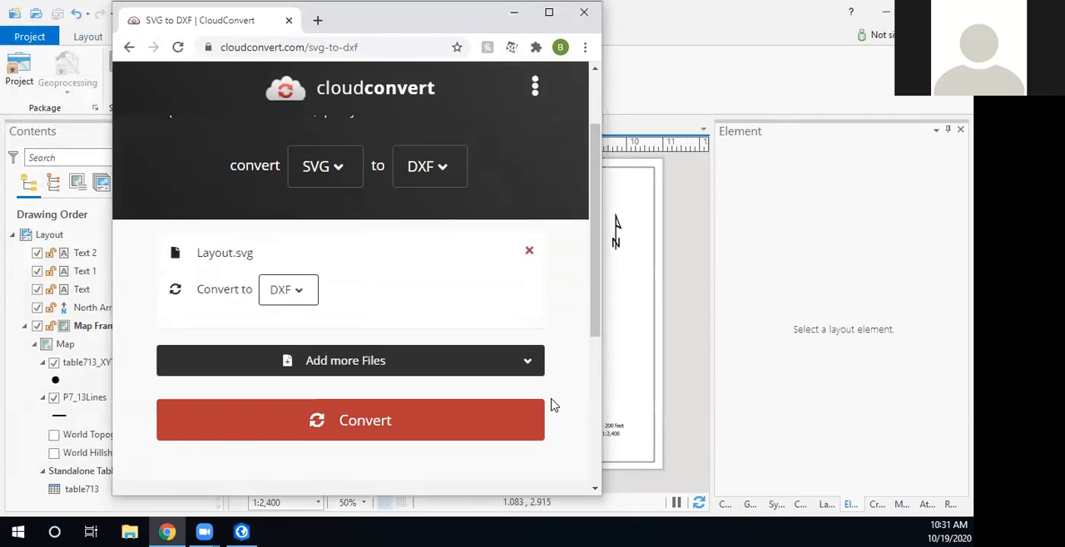
pyautogui.click(375, 374)
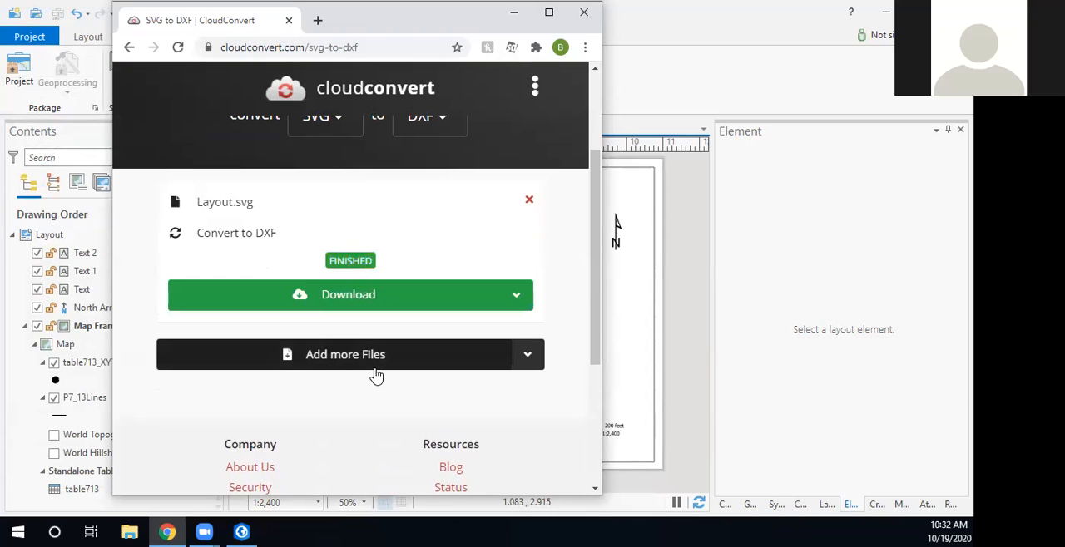
pyautogui.click(367, 304)
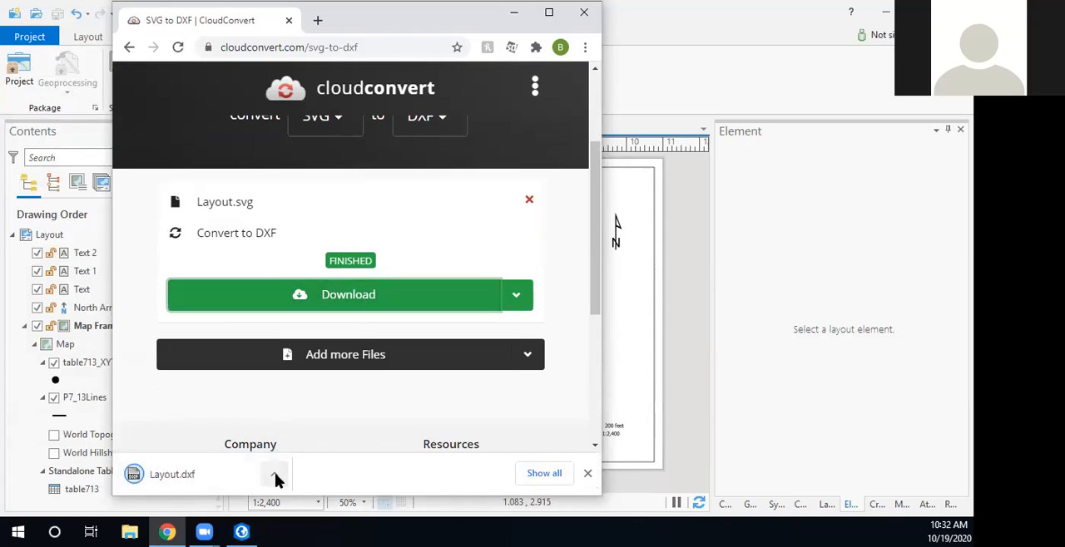
pyautogui.click(274, 474)
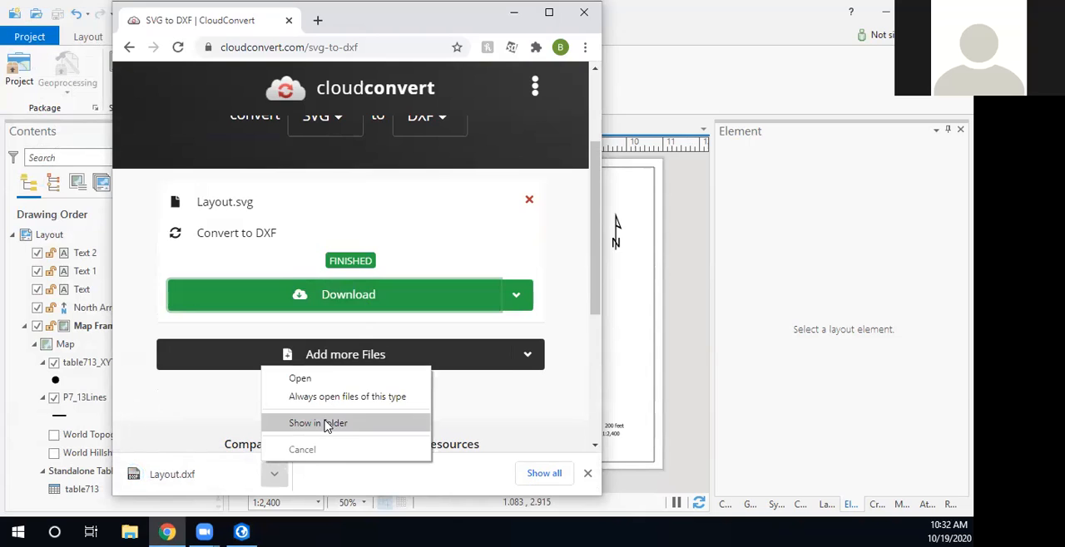
pyautogui.click(322, 428)
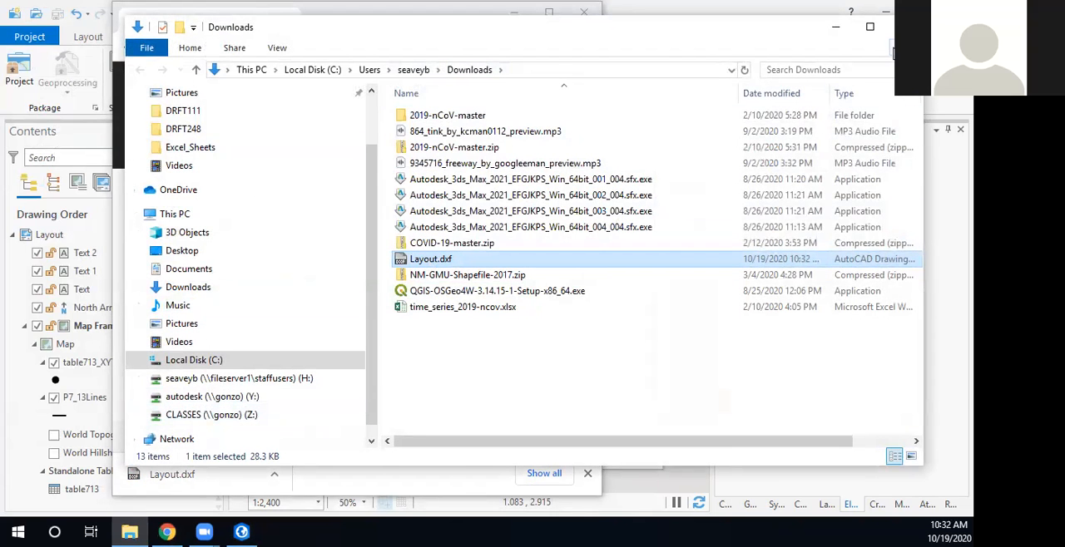
pyautogui.click(890, 25)
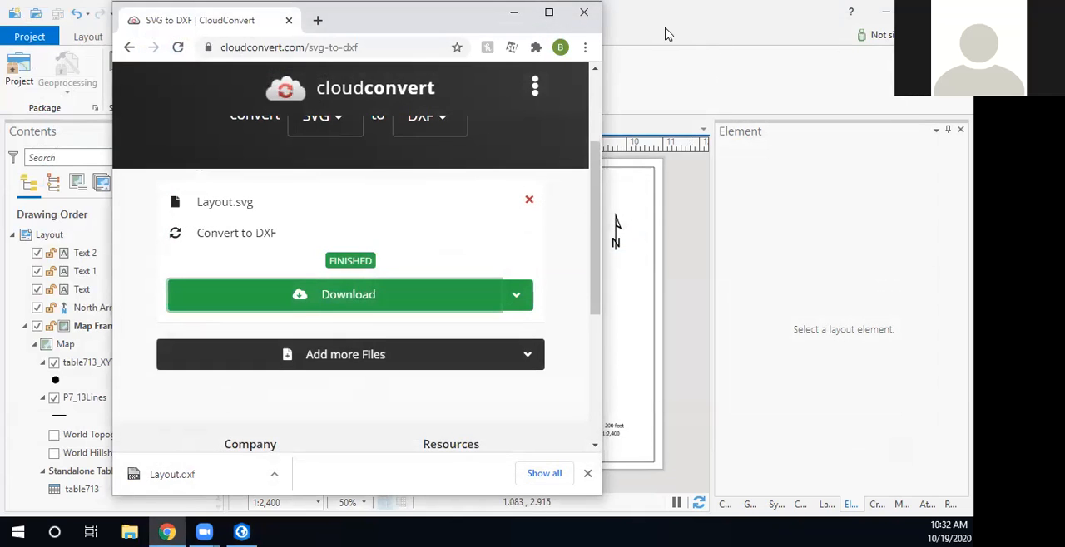
# - Switch to AutoCAD and bring up the file selection dialog for opening a drawing, with the file type set to DXF (*.dxf)
pyautogui.moveTo(477, 15); pyautogui.dragTo(413, 42)
pyautogui.click(513, 41)
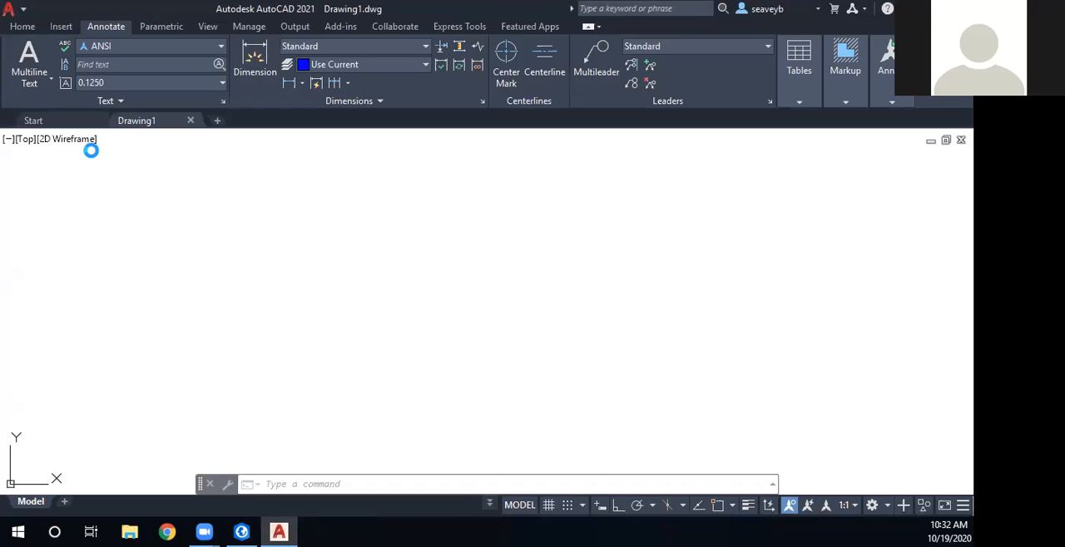
pyautogui.click(28, 29)
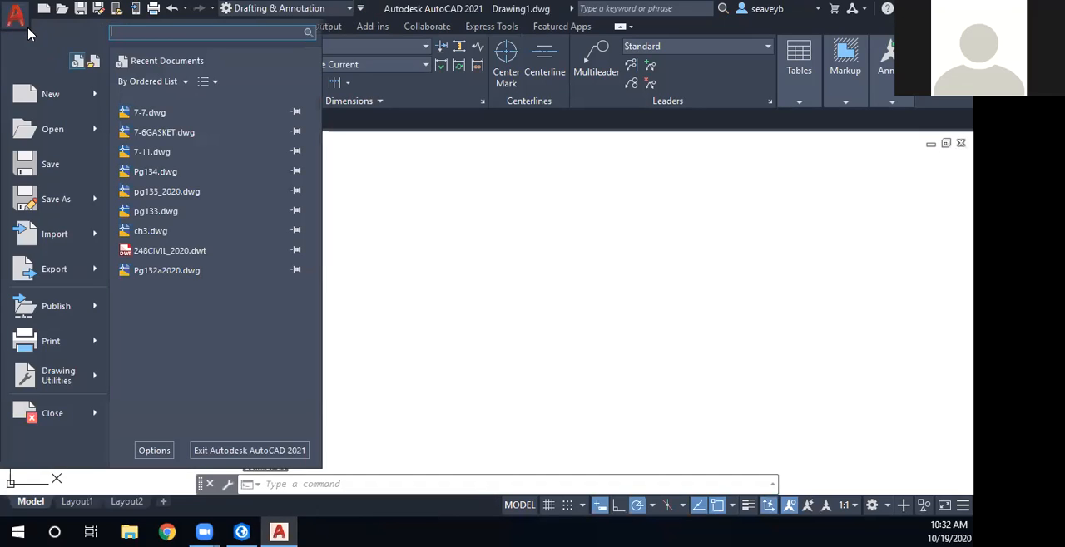
pyautogui.click(54, 132)
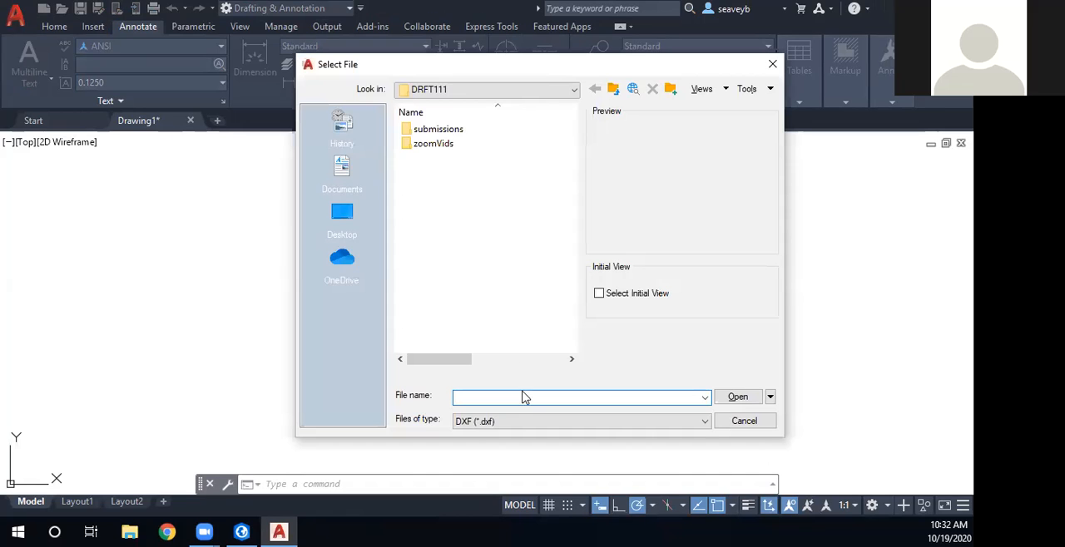
pyautogui.click(508, 424)
pyautogui.click(508, 424)
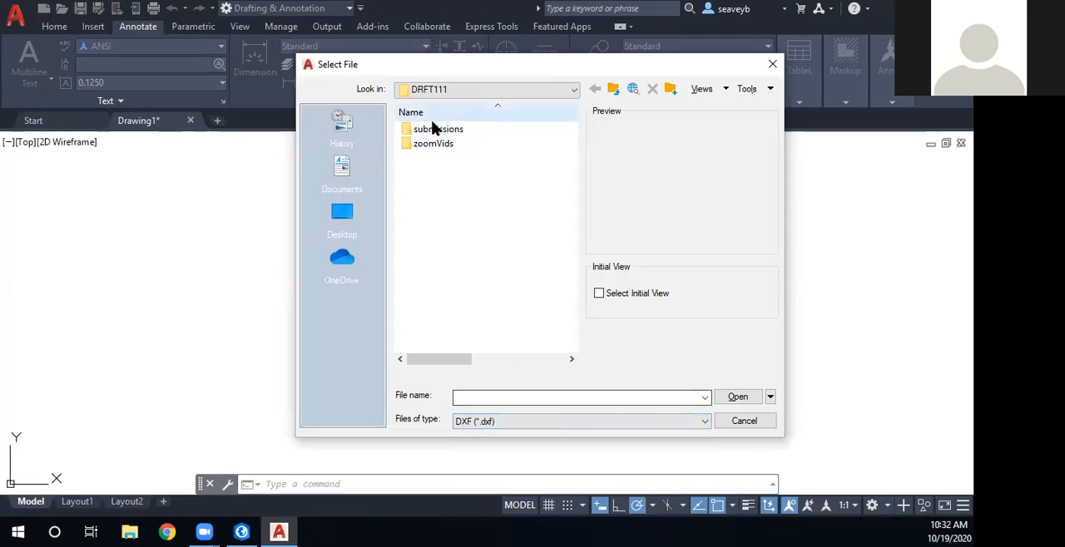
pyautogui.click(532, 90)
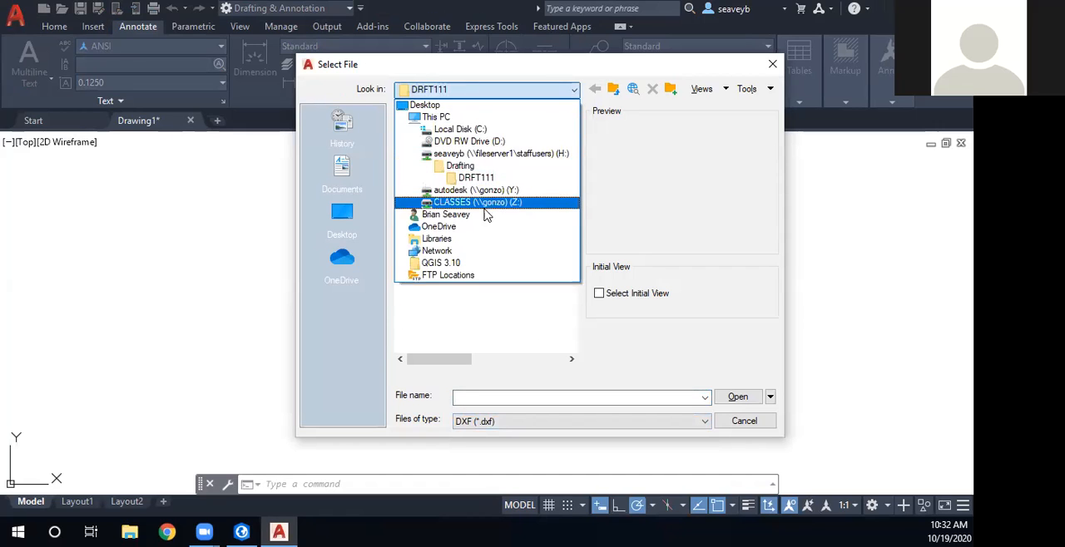
pyautogui.click(438, 239)
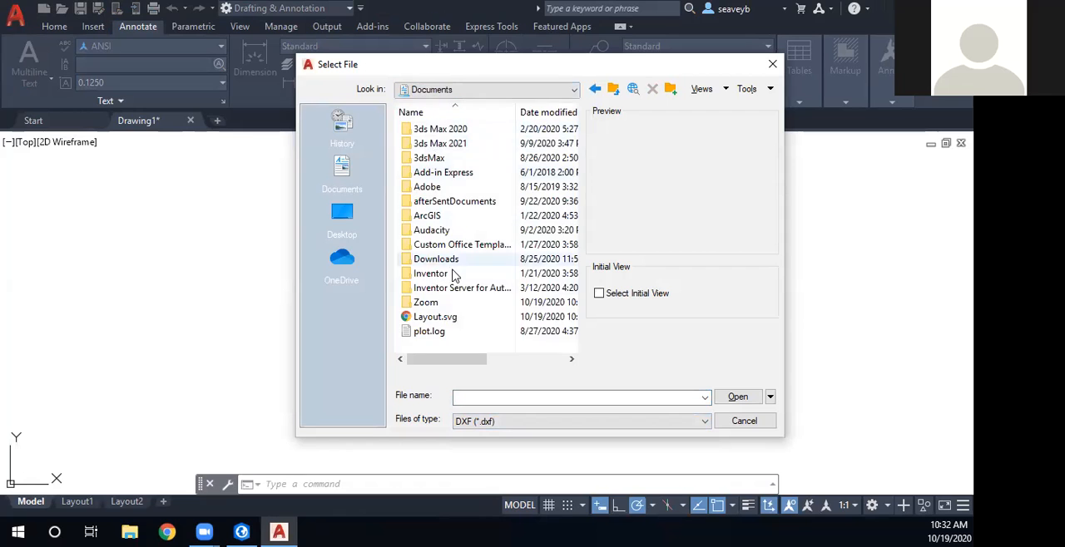
pyautogui.click(487, 90)
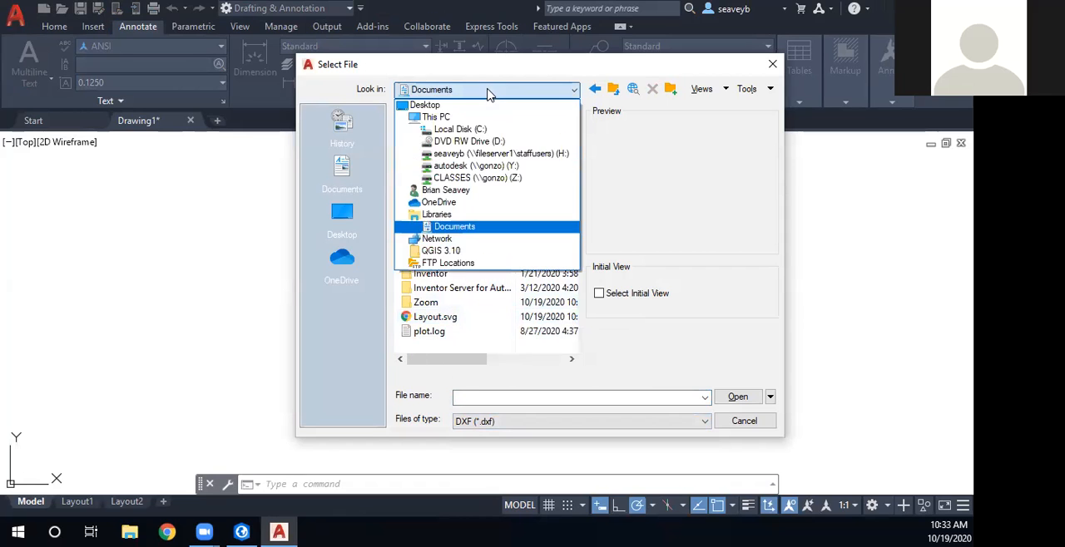
pyautogui.click(440, 215)
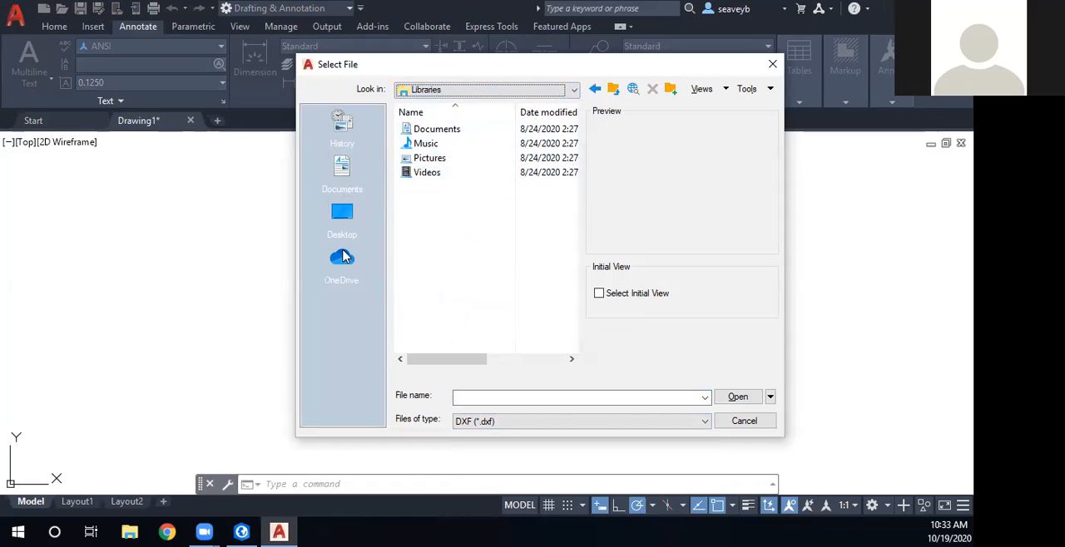
# - Browse to the Downloads folder under This PC and open Layout.dxf
pyautogui.click(463, 93)
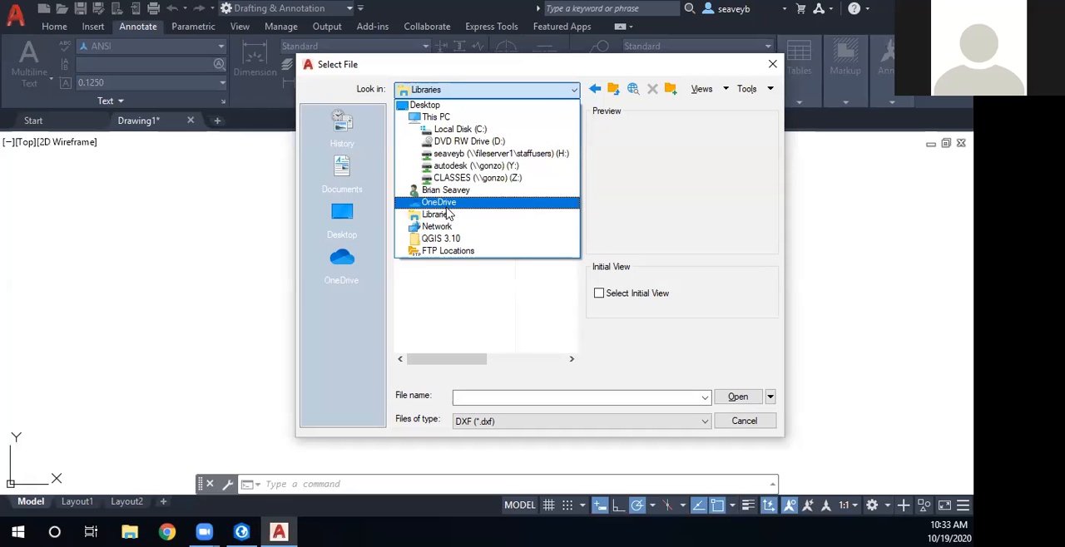
pyautogui.click(443, 117)
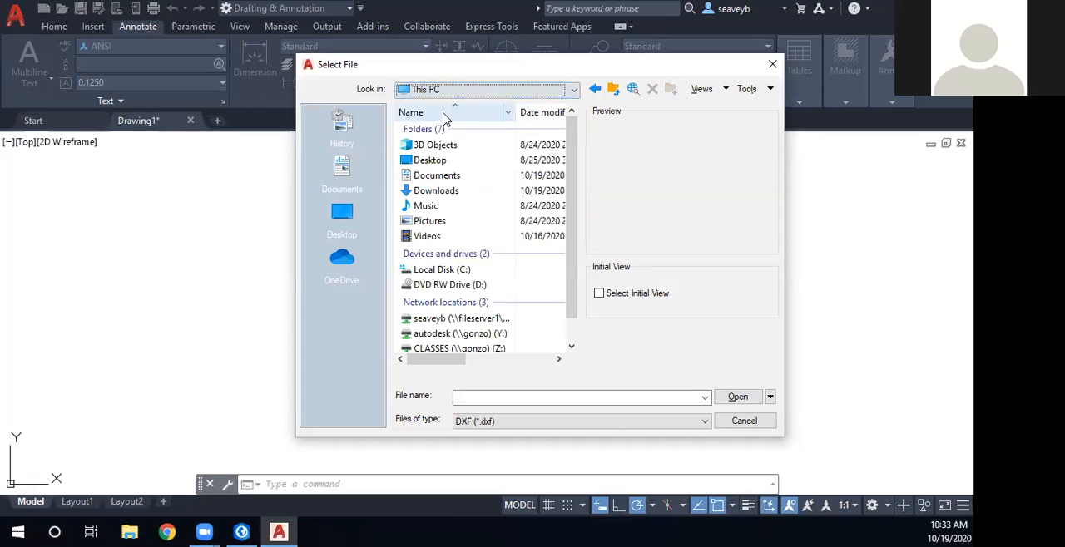
pyautogui.click(446, 193)
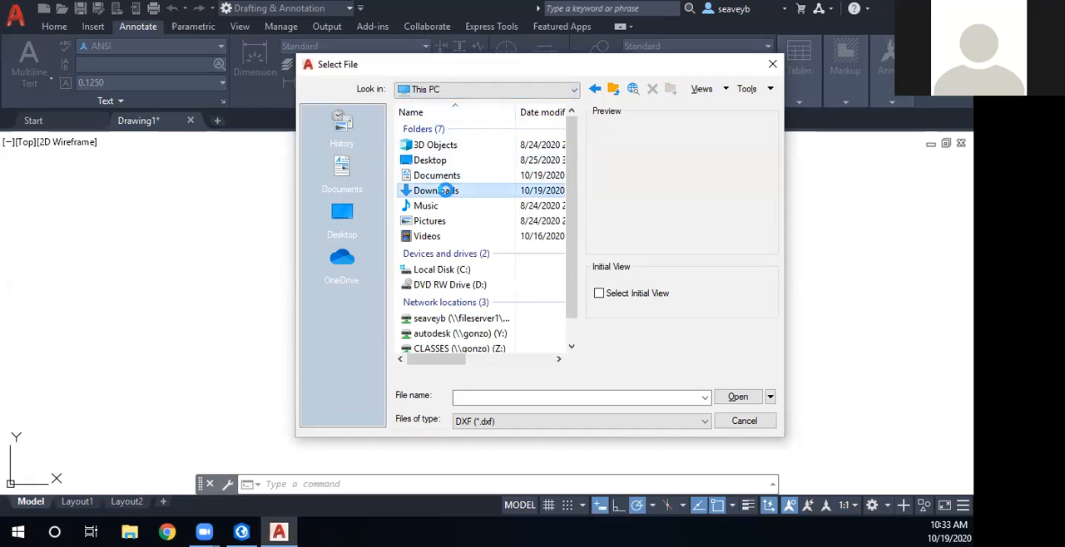
pyautogui.doubleClick(446, 193)
pyautogui.click(433, 174)
pyautogui.doubleClick(434, 174)
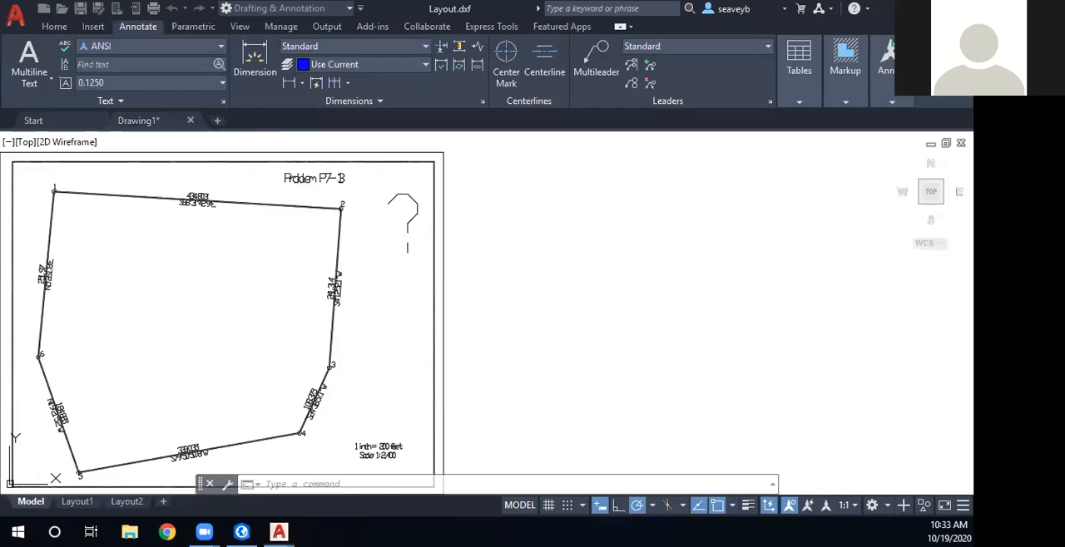
# - Examine the imported traverse drawing, including the distance and bearing label on the line between points 4 and 5
pyautogui.moveTo(368, 315)
pyautogui.mouseDown()
pyautogui.moveTo(449, 285)
pyautogui.moveTo(487, 362)
pyautogui.mouseUp()
pyautogui.moveTo(576, 318); pyautogui.dragTo(727, 240)
pyautogui.scroll(5, 307, 395)
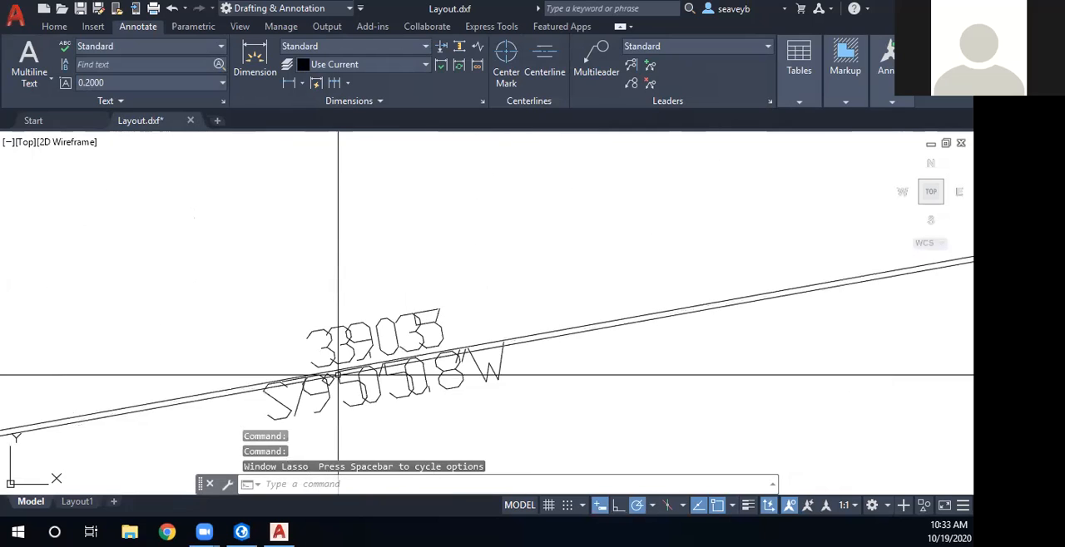
pyautogui.scroll(-5, 596, 393)
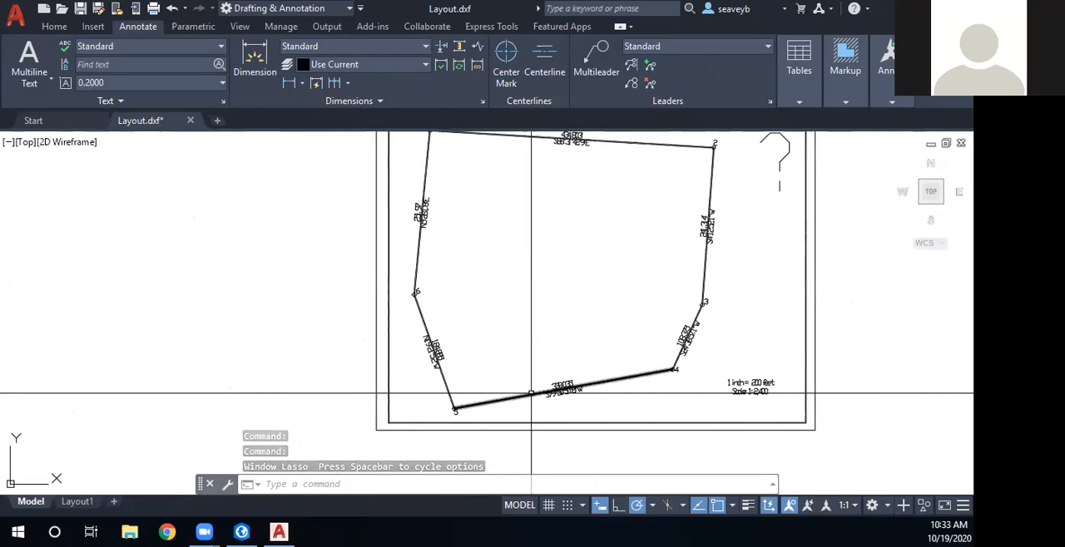
pyautogui.moveTo(640, 395); pyautogui.dragTo(441, 460)
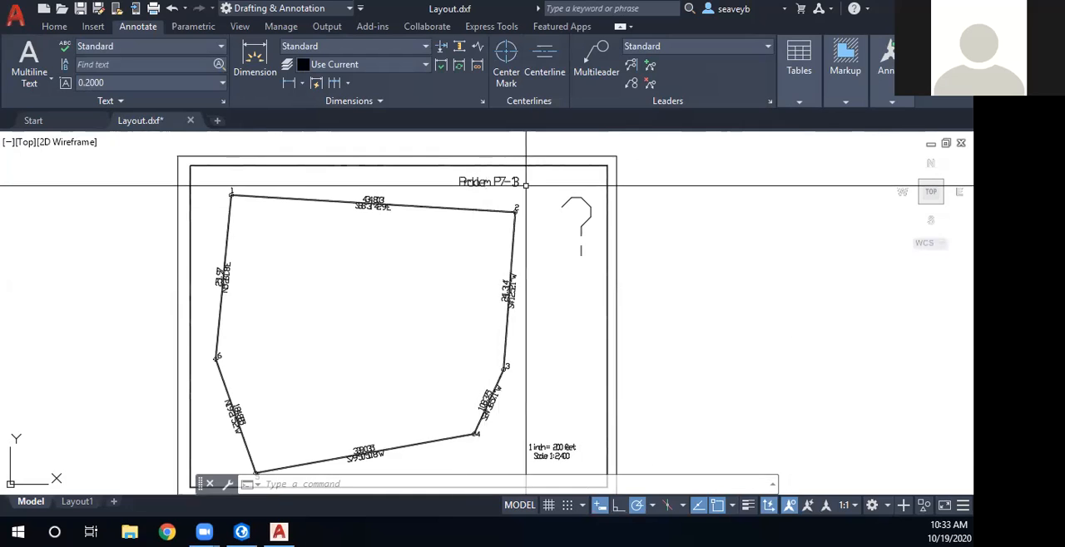
# - Inspect the properties of the letter "m" in the "Problem P7-13" title and open that text for editing
pyautogui.scroll(8, 496, 179)
pyautogui.click(496, 174)
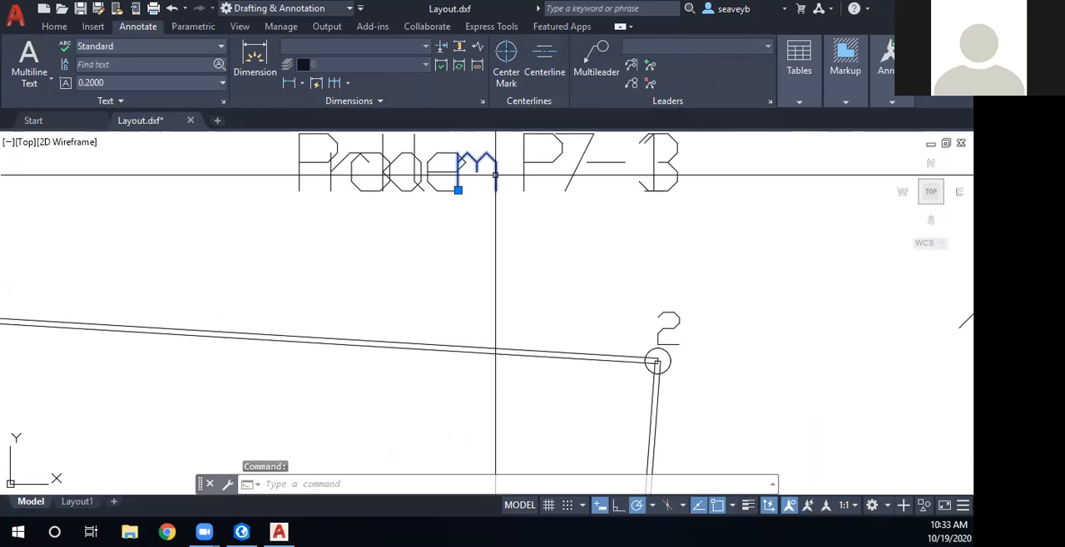
pyautogui.hotkey('ctrl', '1')
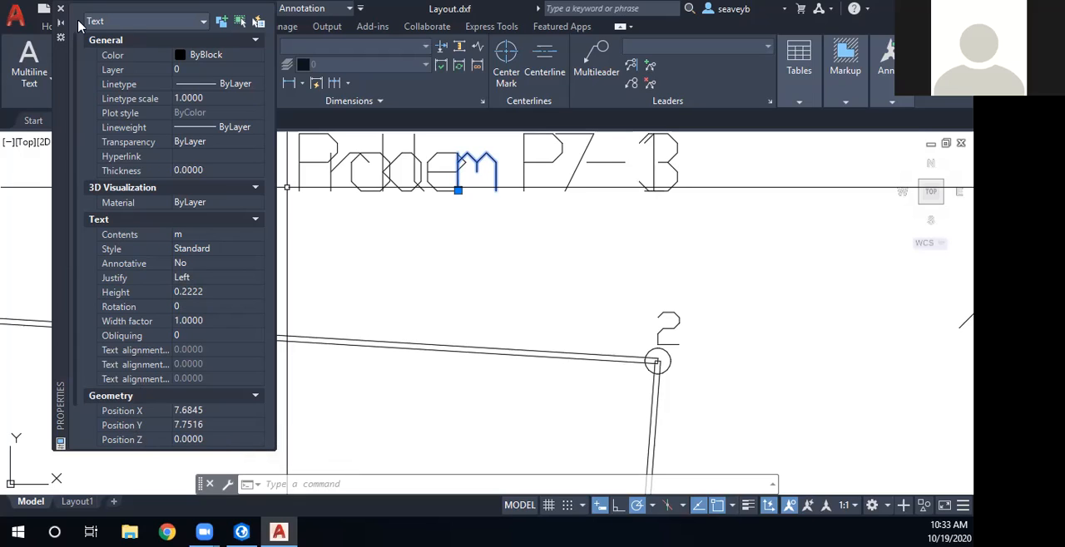
pyautogui.click(122, 22)
pyautogui.click(124, 22)
pyautogui.click(61, 9)
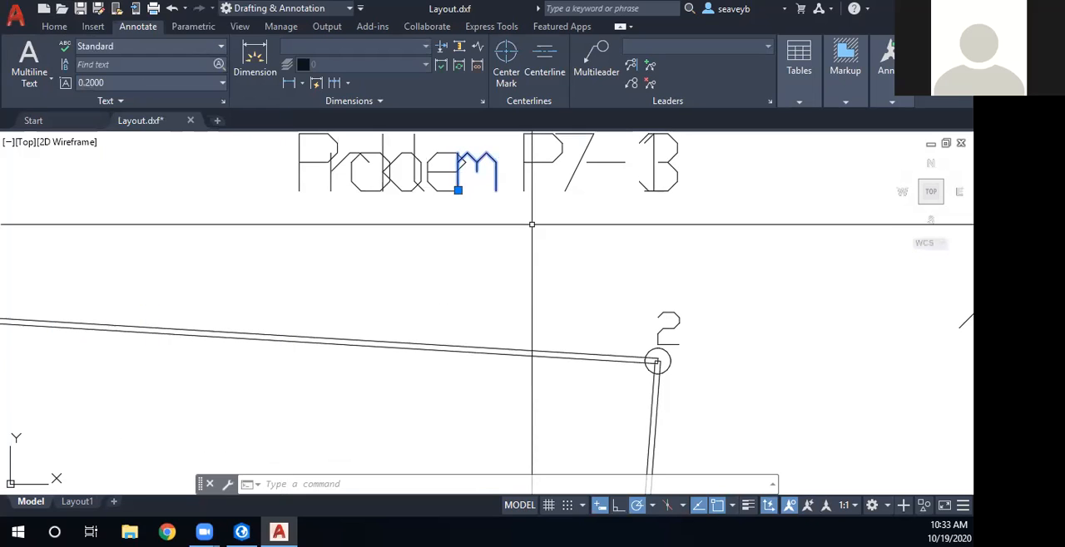
pyautogui.doubleClick(497, 177)
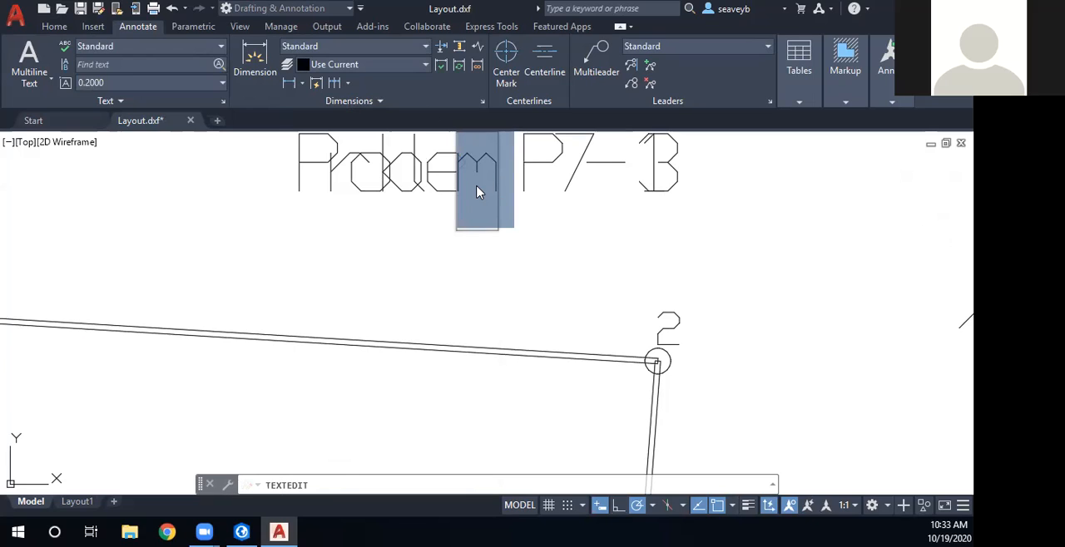
# - Cancel the text edit and view the whole imported traverse layout
pyautogui.click(541, 316)
pyautogui.press('Escape')
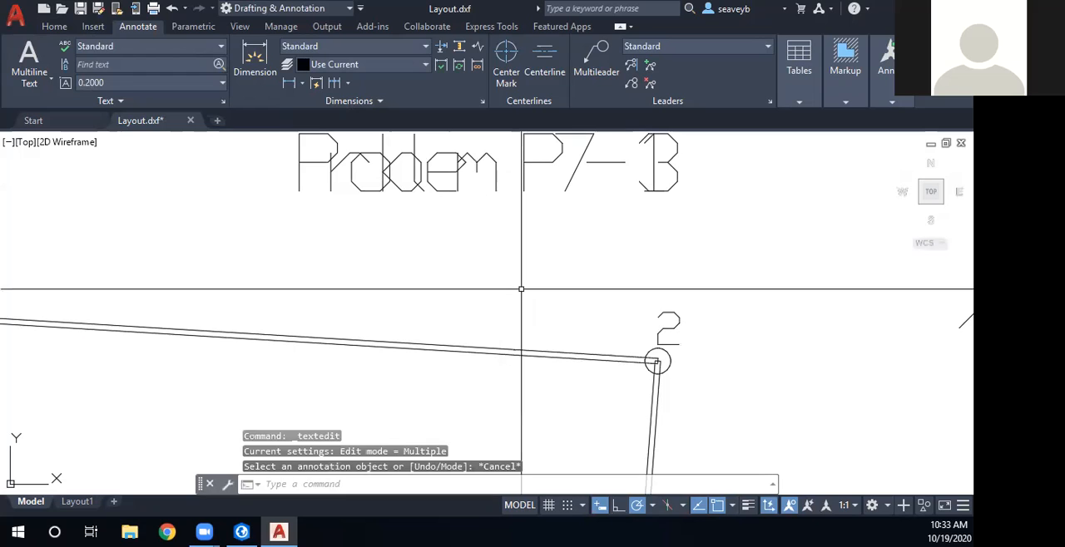
pyautogui.scroll(-8, 530, 354)
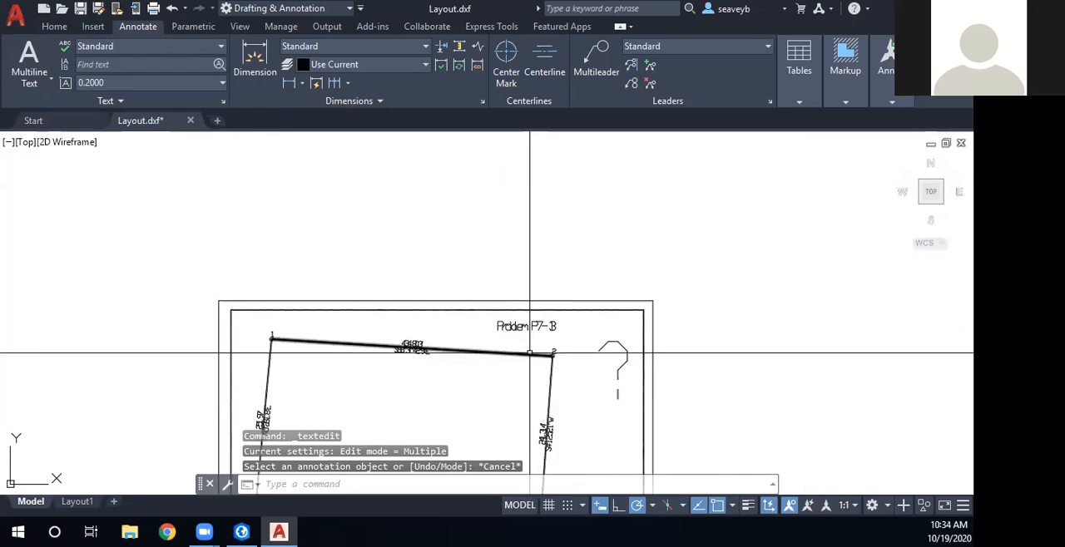
pyautogui.moveTo(530, 354); pyautogui.dragTo(537, 219)
pyautogui.moveTo(527, 305)
pyautogui.mouseDown()
pyautogui.moveTo(533, 255)
pyautogui.moveTo(535, 278)
pyautogui.mouseUp()
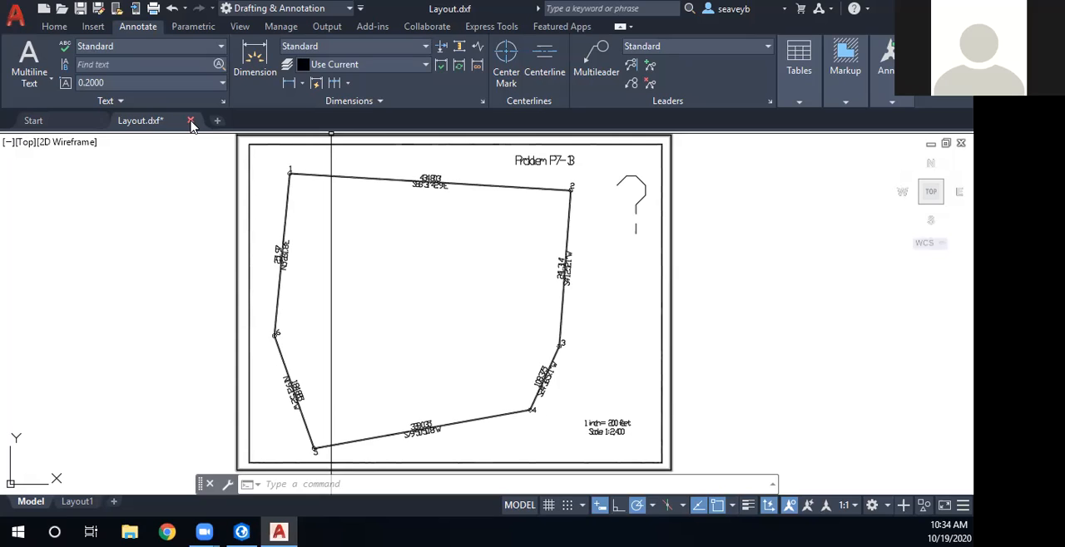
# - Close Layout.dxf without saving its changes and exit AutoCAD to return to the ArcGIS Pro layout
pyautogui.click(191, 121)
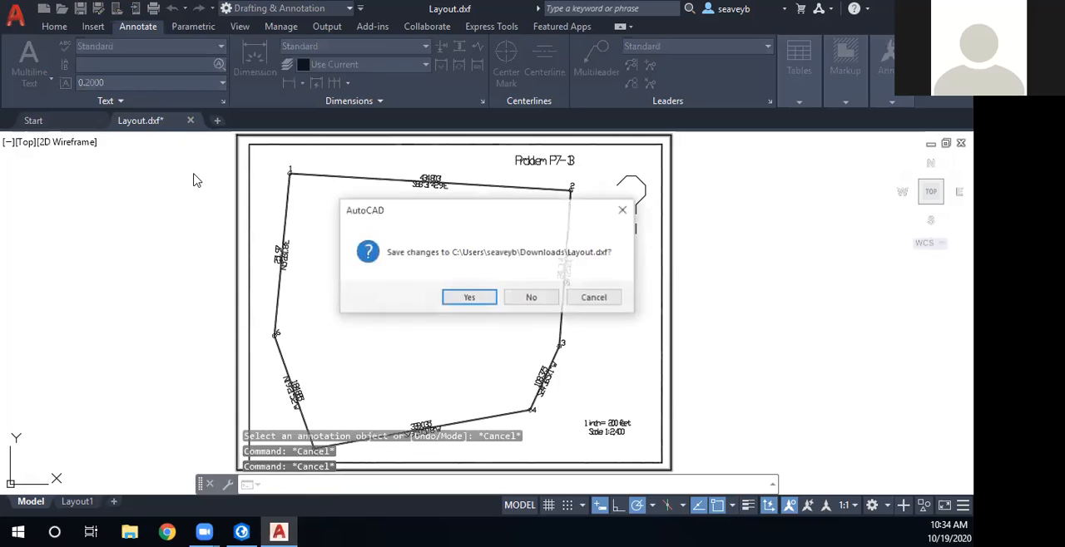
pyautogui.click(531, 297)
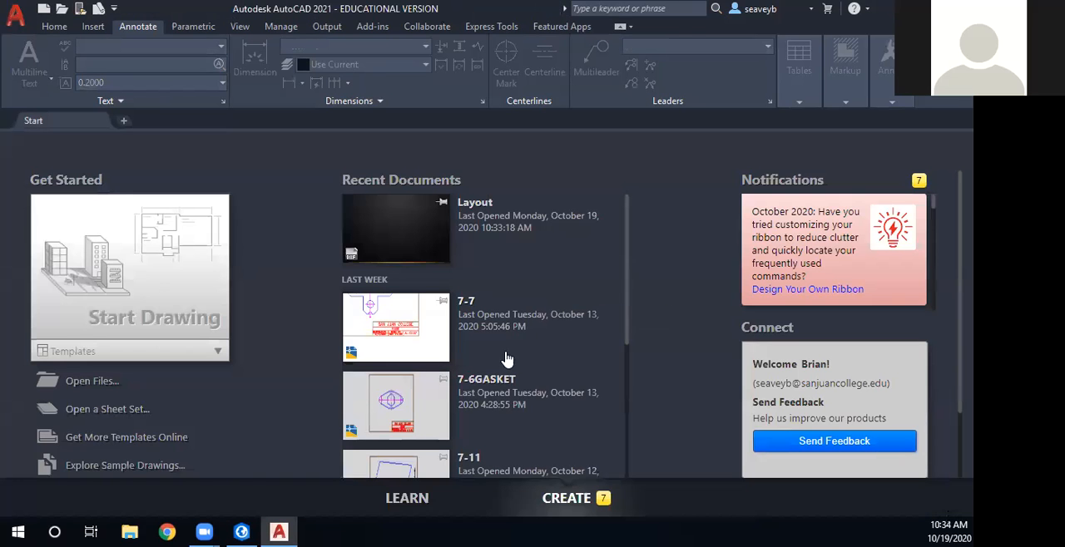
pyautogui.click(957, 8)
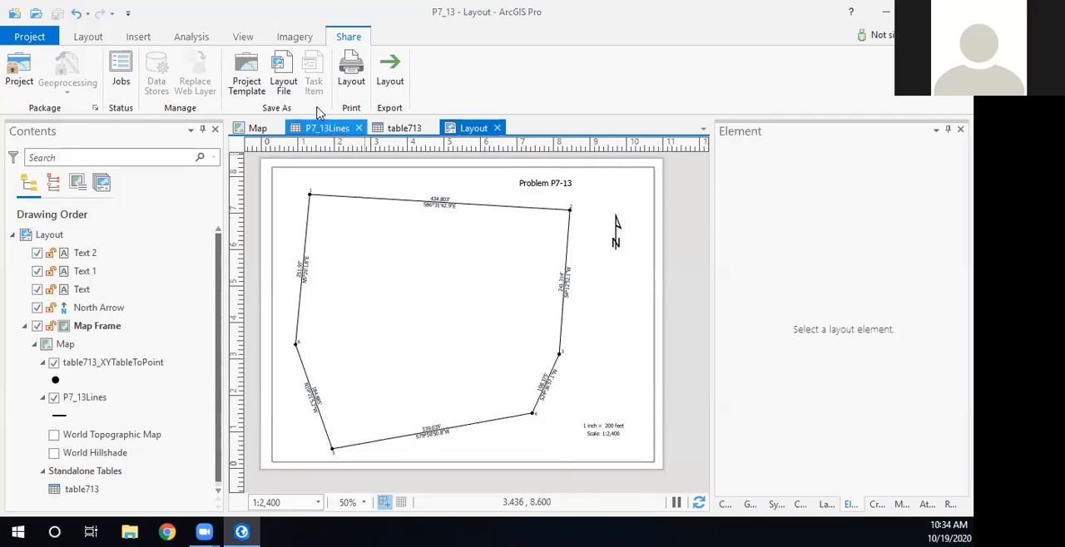
# - Insert the Spatial Reference dynamic text of the map frame as a rectangular text box beside the layout page
pyautogui.click(139, 38)
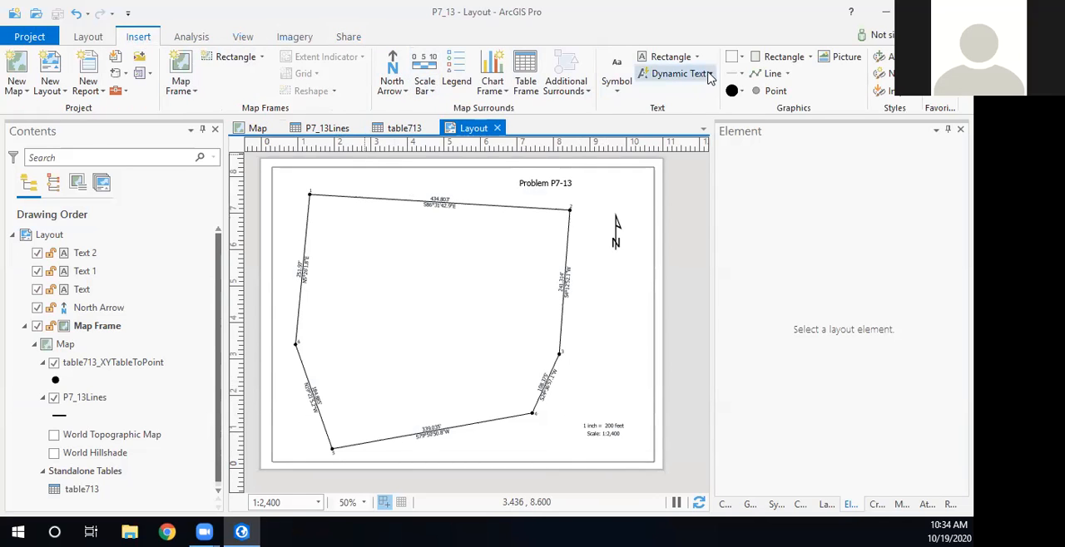
pyautogui.click(706, 75)
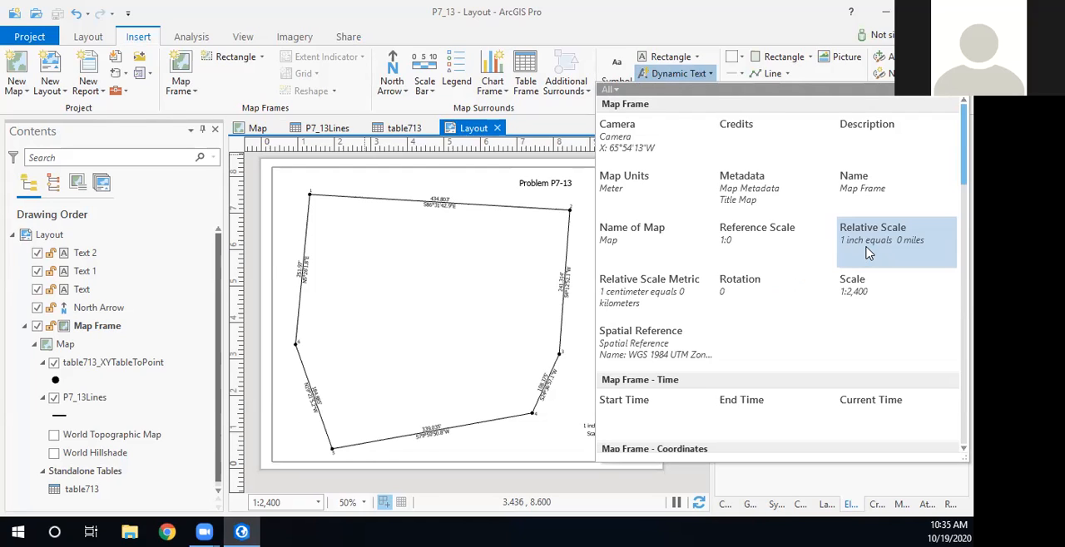
pyautogui.click(266, 40)
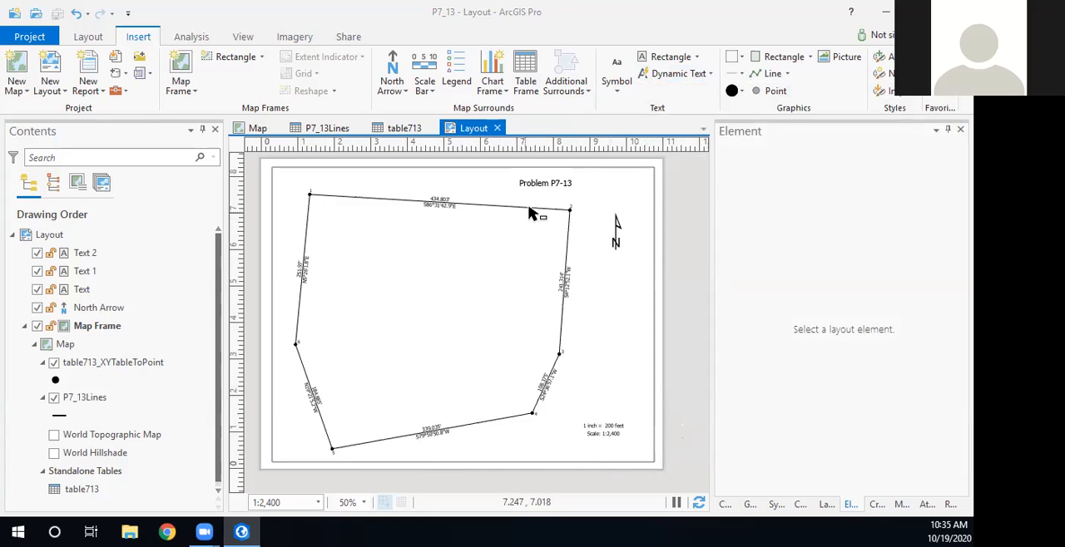
pyautogui.click(672, 75)
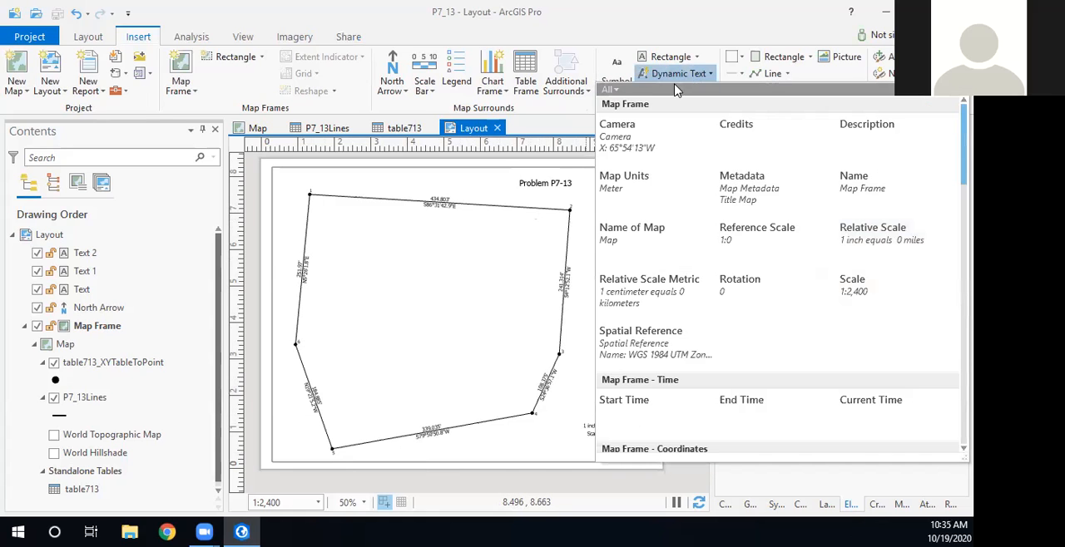
pyautogui.click(624, 342)
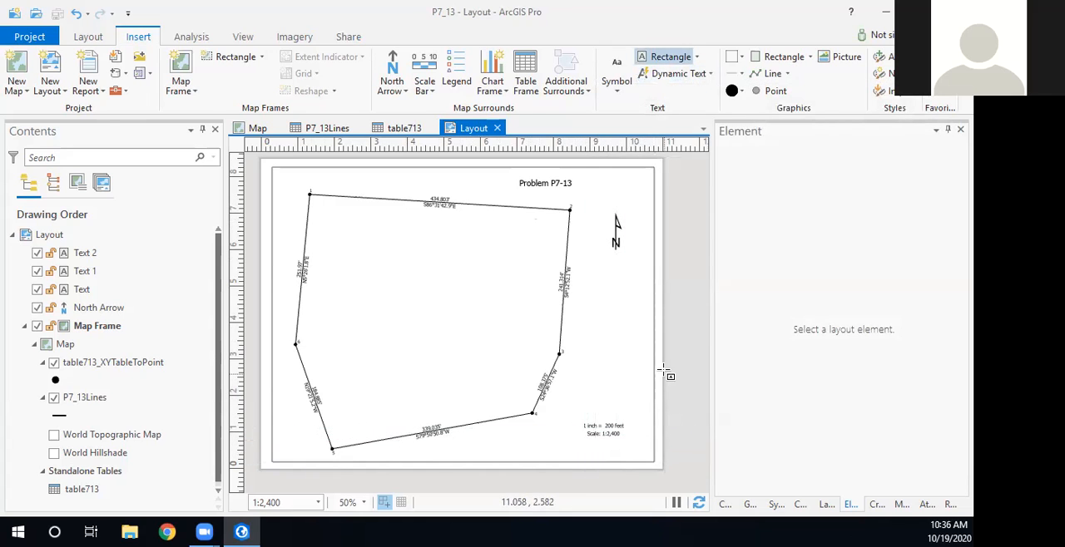
pyautogui.moveTo(669, 356); pyautogui.dragTo(574, 432)
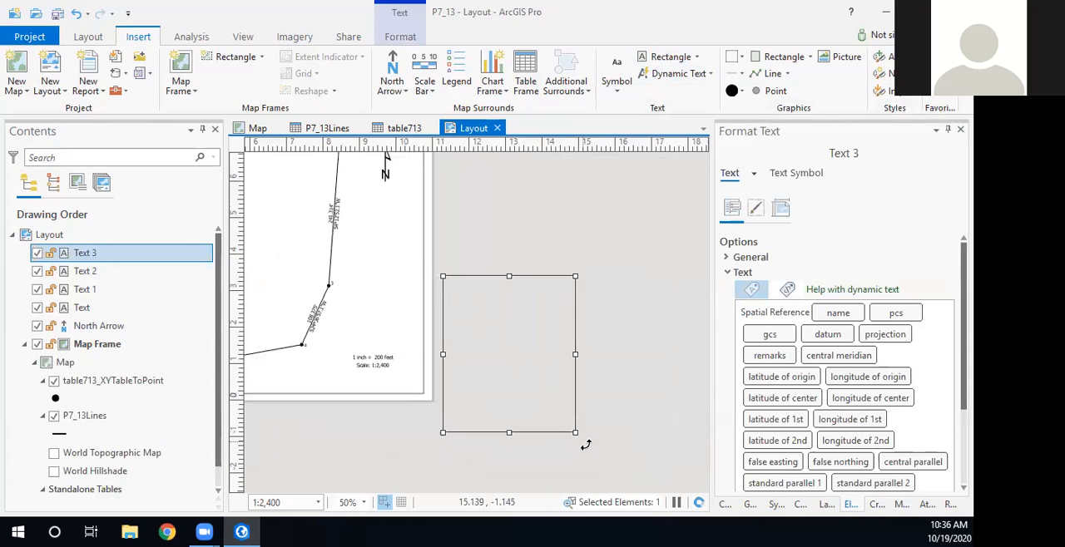
# - Move the spatial reference text box inside the traverse and resize it to about 4.3 by 5.5 inches
pyautogui.moveTo(573, 431); pyautogui.dragTo(619, 436)
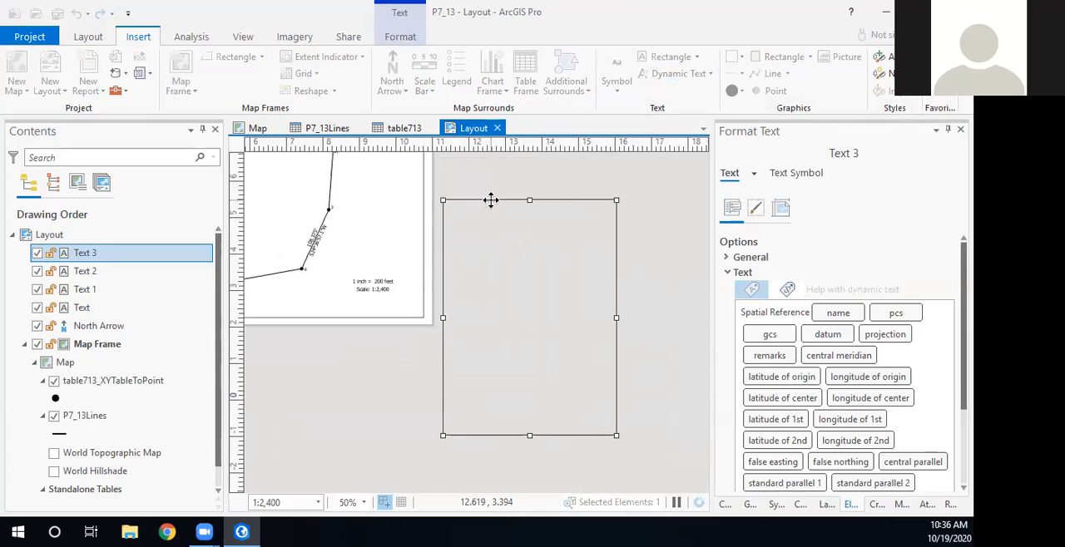
pyautogui.moveTo(491, 200); pyautogui.dragTo(310, 162)
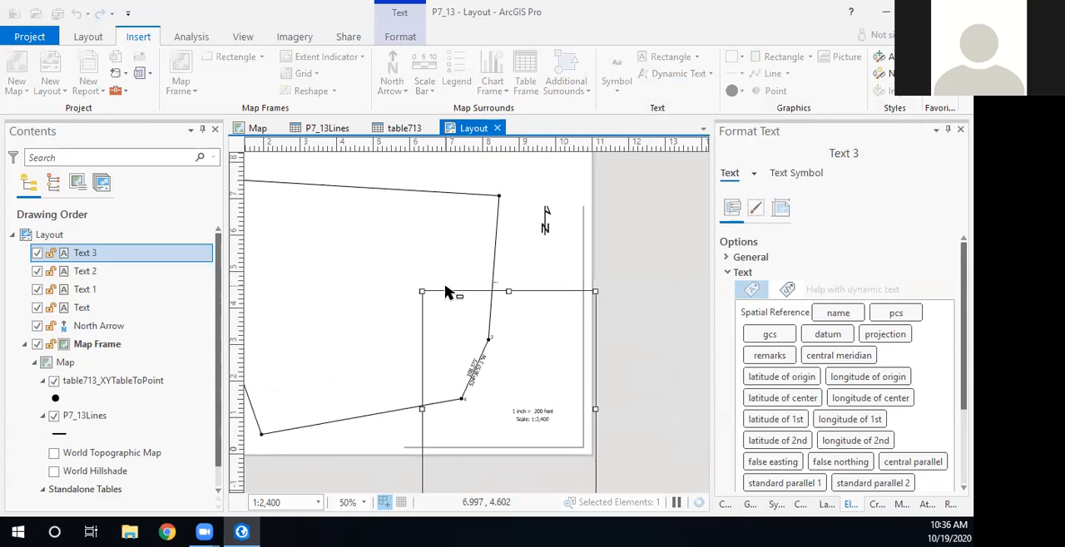
pyautogui.moveTo(372, 244); pyautogui.dragTo(304, 195)
pyautogui.moveTo(450, 432); pyautogui.dragTo(350, 273)
pyautogui.moveTo(374, 305); pyautogui.dragTo(466, 493)
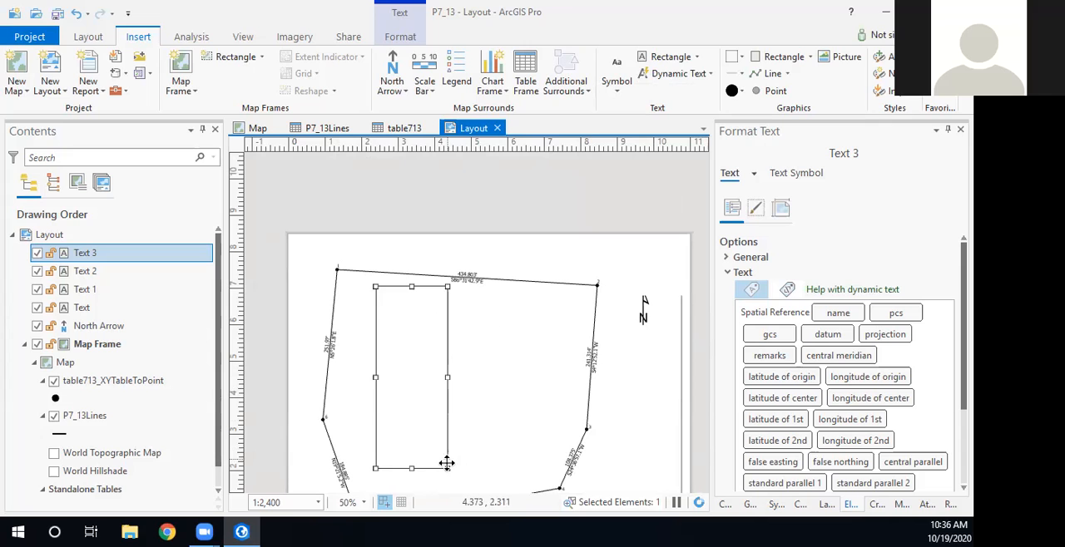
pyautogui.moveTo(450, 471); pyautogui.dragTo(535, 489)
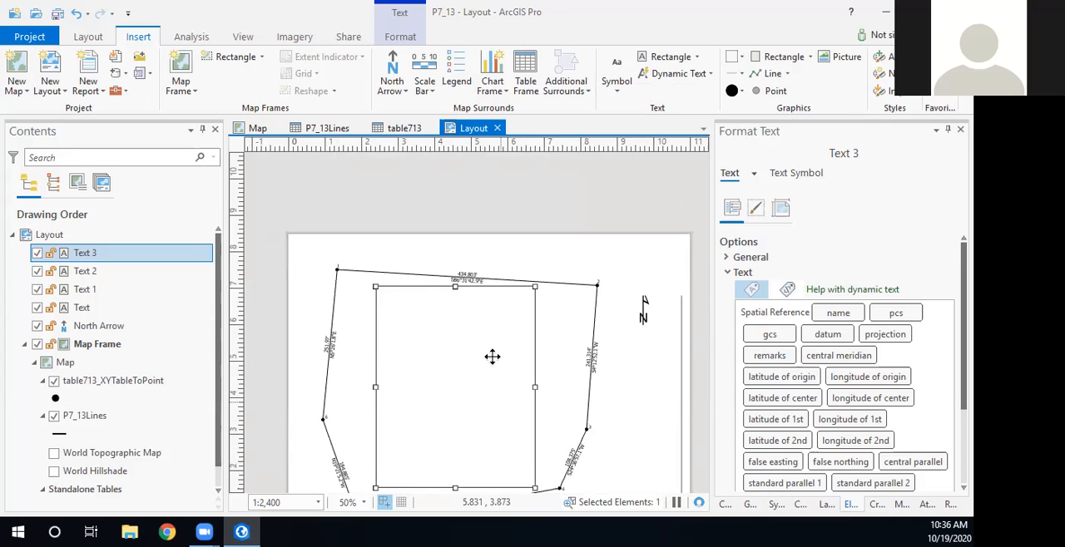
pyautogui.scroll(-4, 575, 356)
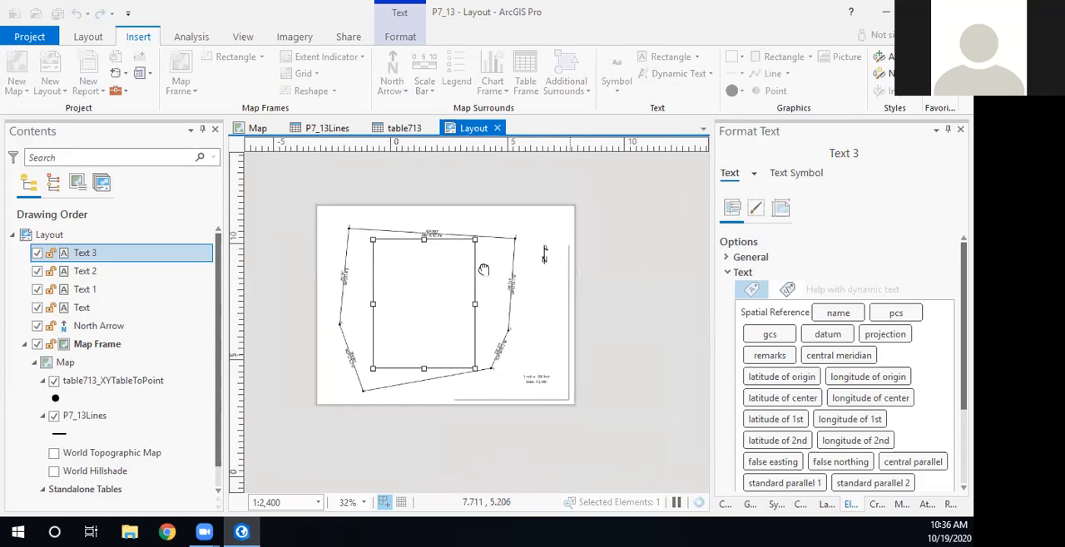
pyautogui.scroll(4, 511, 347)
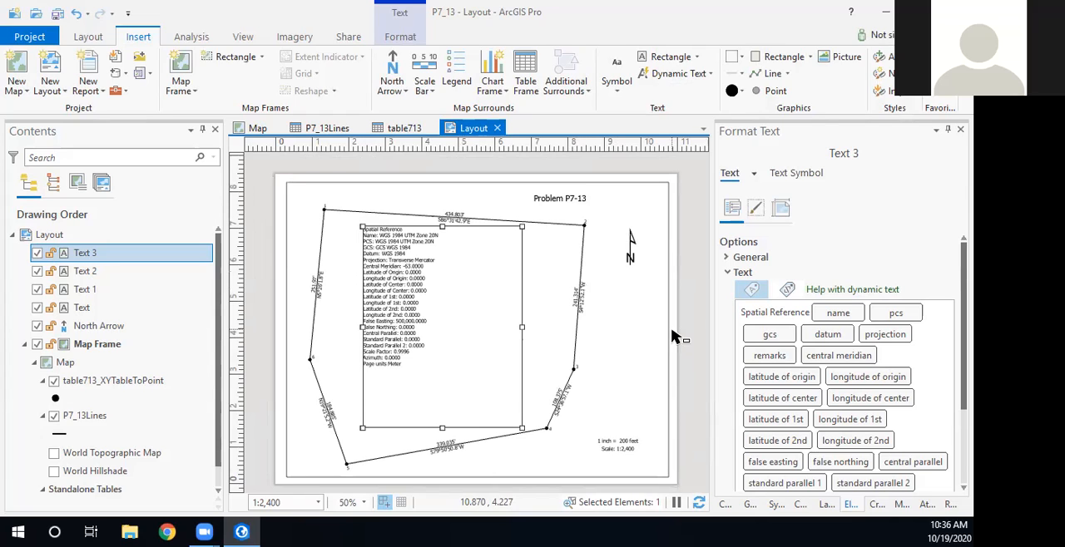
# - Set the spatial reference text size to 7 pt and apply the symbol change
pyautogui.click(795, 174)
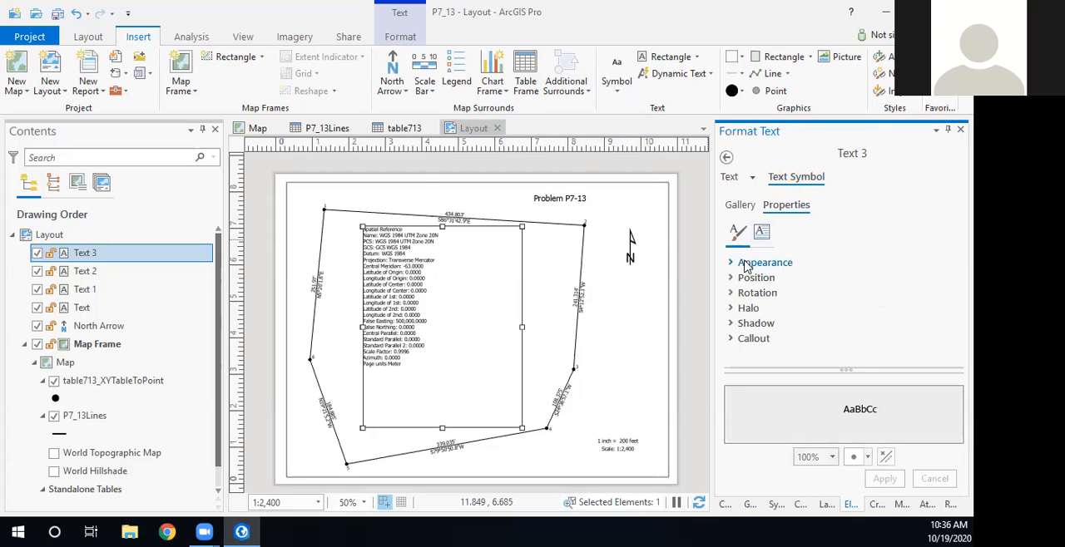
pyautogui.click(732, 264)
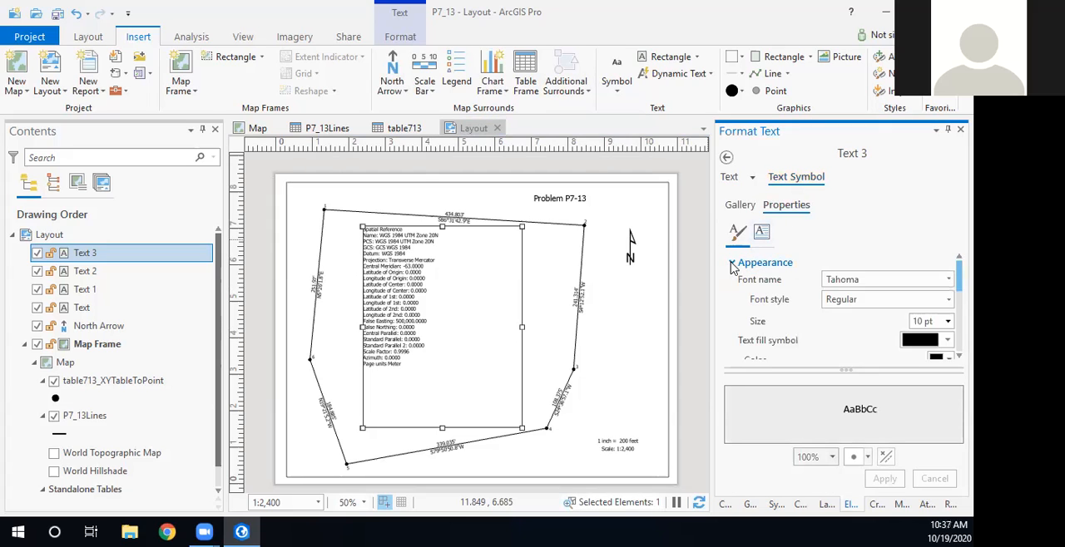
pyautogui.click(948, 321)
pyautogui.click(925, 103)
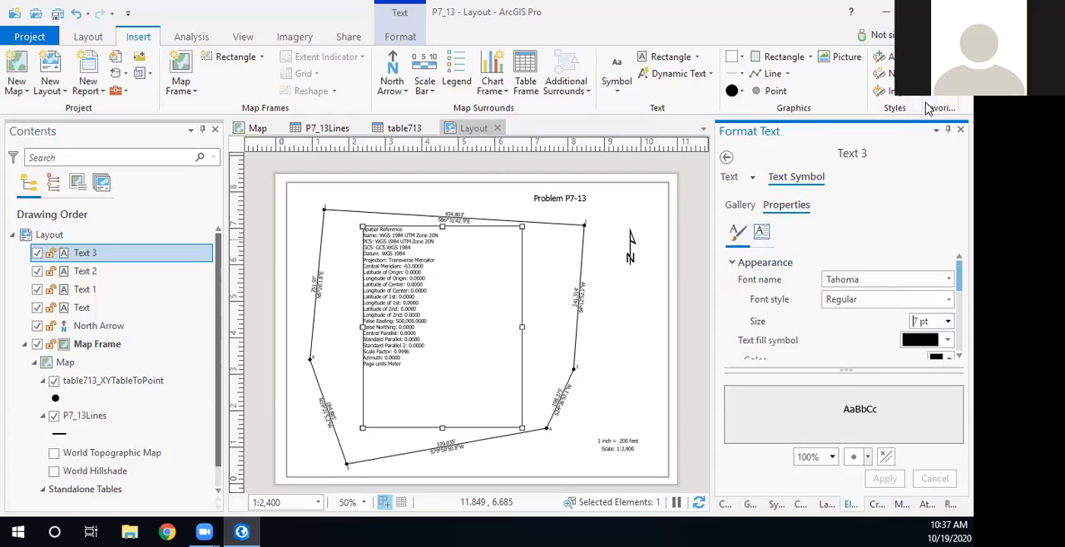
pyautogui.click(885, 479)
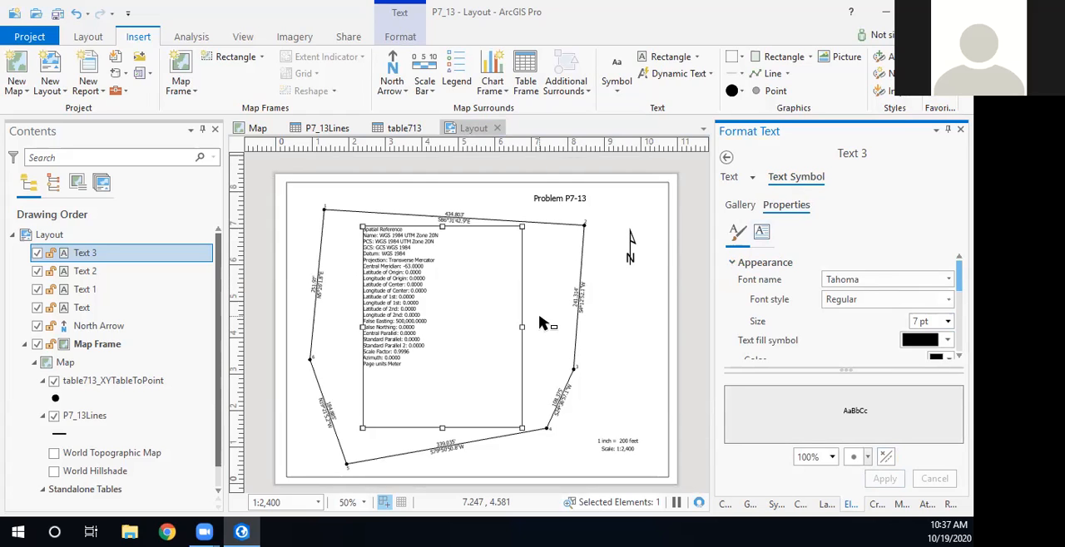
# - Shrink the spatial reference box to about 1.6 by 2.8 inches and place it in the map frame's lower-left corner
pyautogui.moveTo(522, 429); pyautogui.dragTo(419, 332)
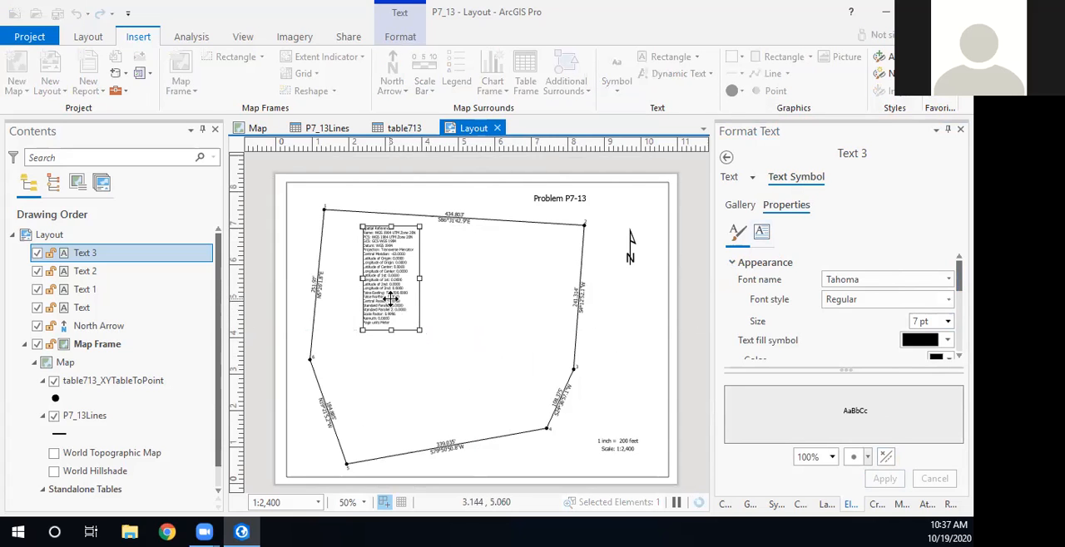
pyautogui.moveTo(390, 298); pyautogui.dragTo(314, 434)
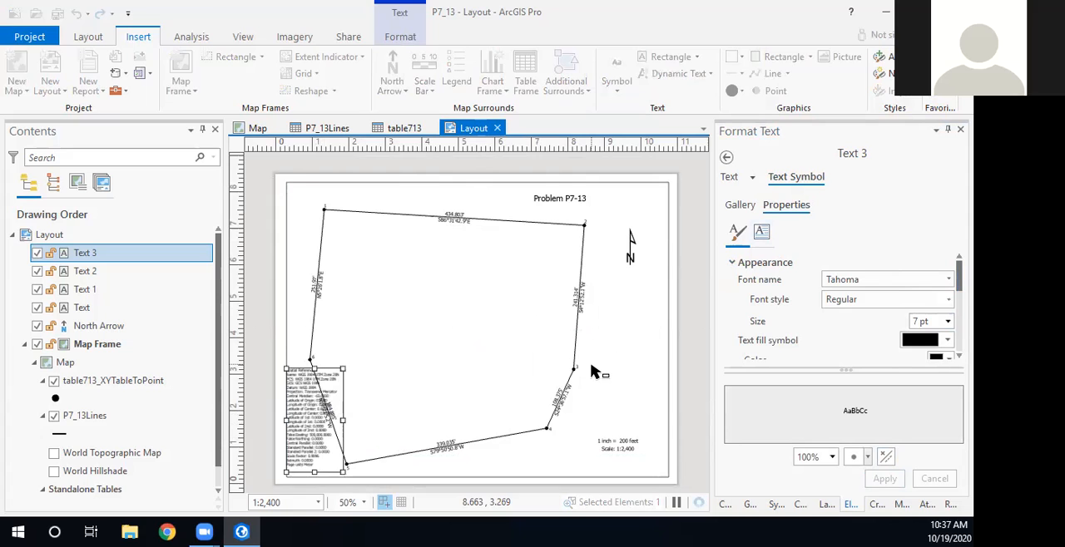
pyautogui.press('Down')
pyautogui.press('Right')
pyautogui.press('Right')
pyautogui.press('Right')
pyautogui.press('Right')
pyautogui.press('Right')
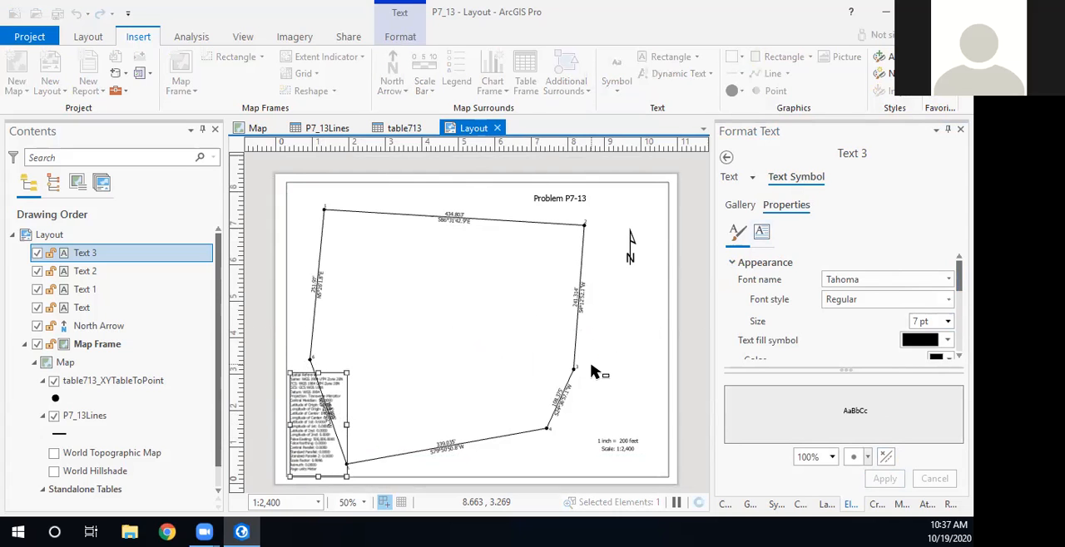
# - Activate the map frame, shift the traverse to the right so it clears the spatial reference text, and return to the layout
pyautogui.click(512, 311)
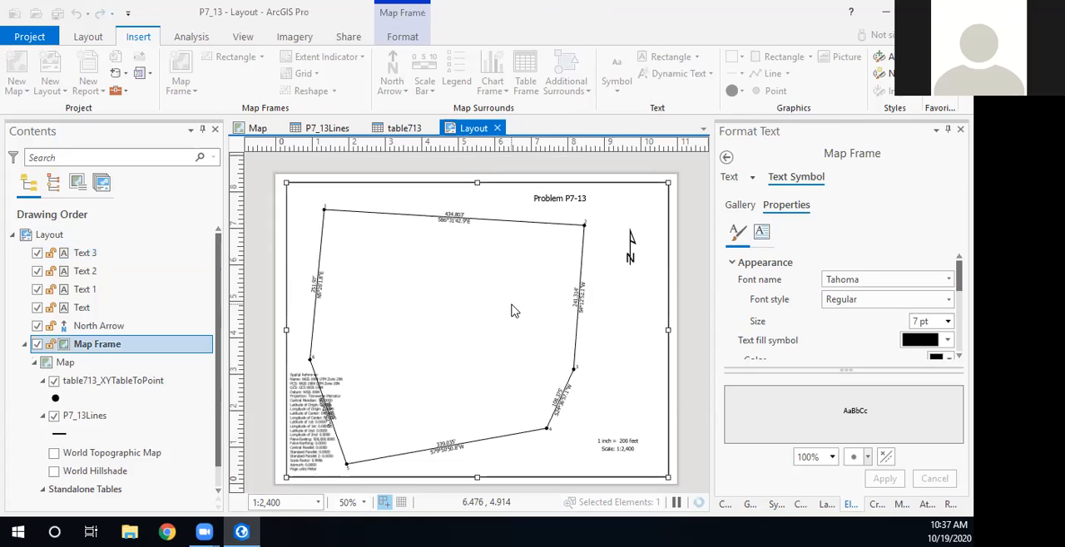
pyautogui.rightClick(512, 309)
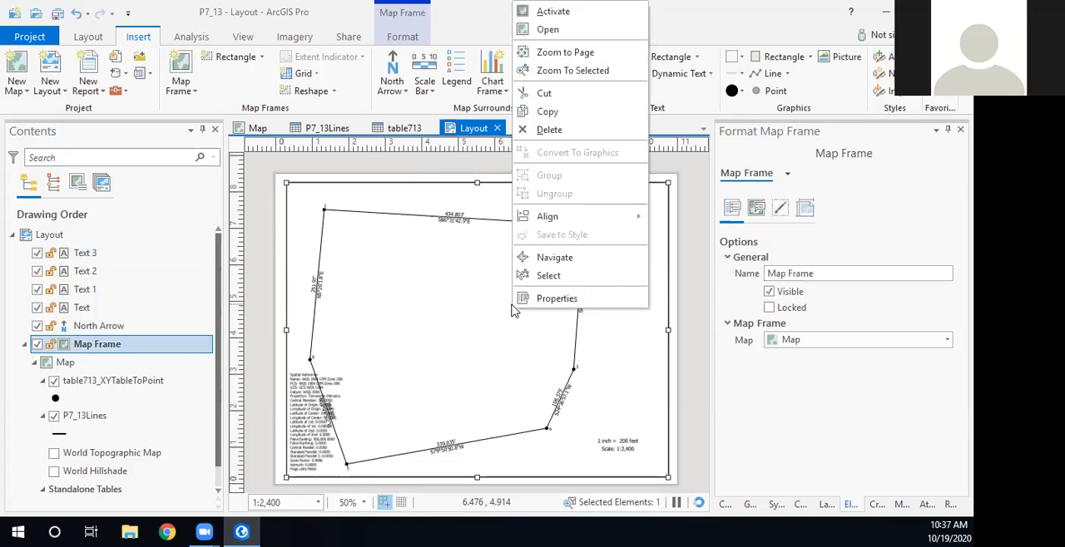
pyautogui.click(553, 12)
pyautogui.moveTo(483, 338); pyautogui.dragTo(497, 334)
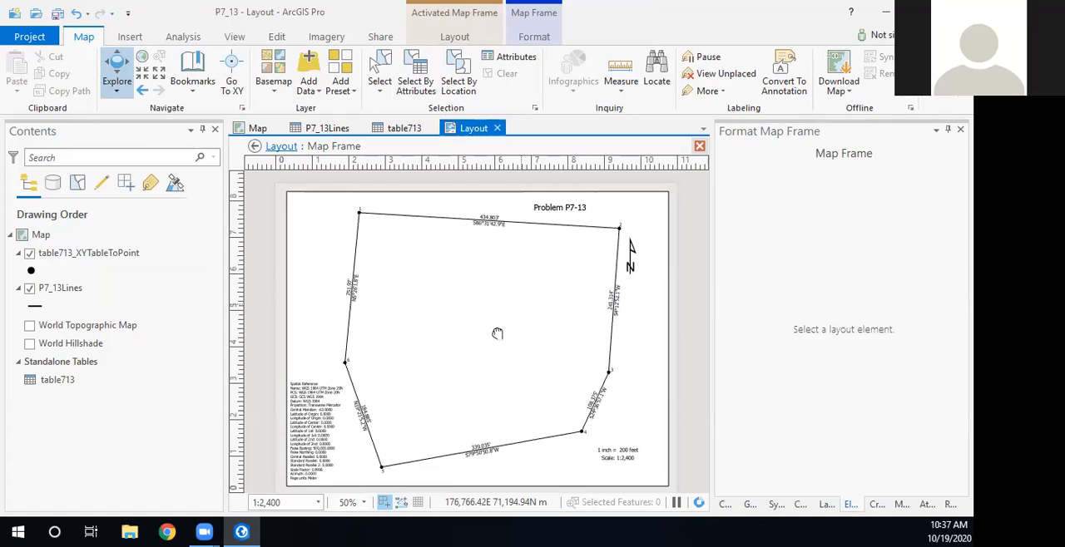
pyautogui.moveTo(498, 333); pyautogui.dragTo(502, 338)
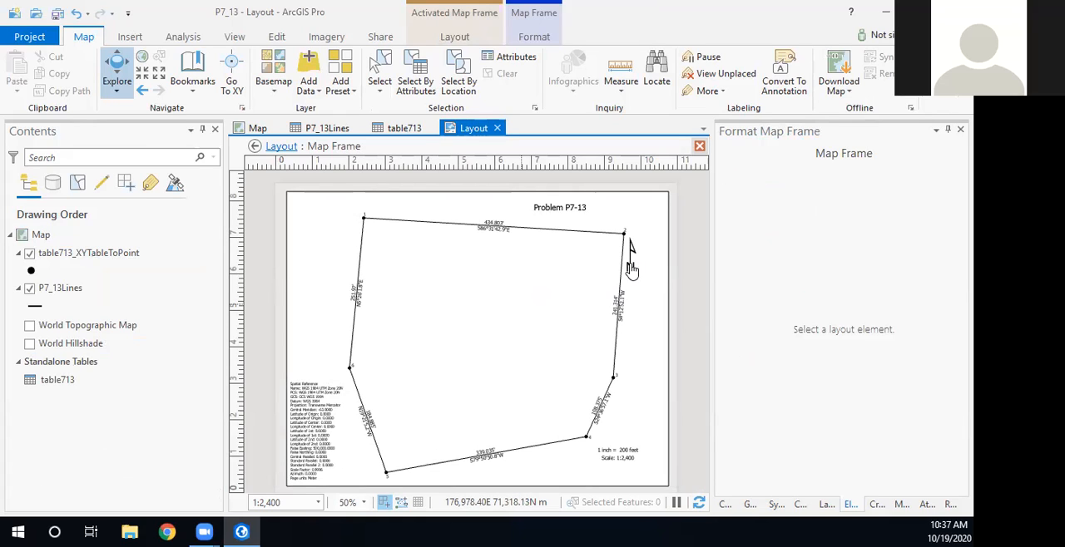
pyautogui.click(255, 147)
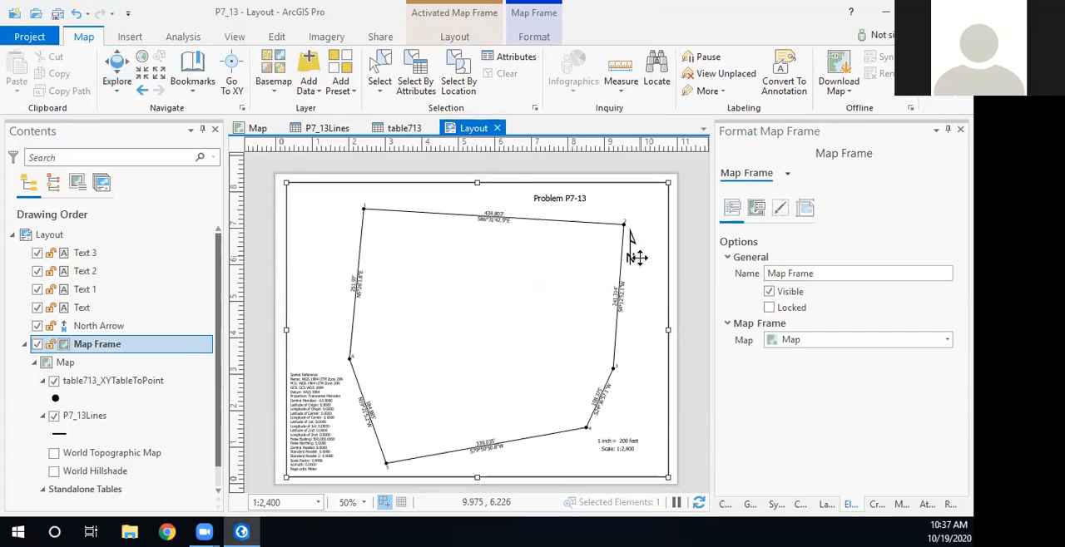
# - Move the north arrow to the upper-left area of the map frame, left of the traverse, and save the project
pyautogui.click(632, 252)
pyautogui.moveTo(631, 251); pyautogui.dragTo(314, 240)
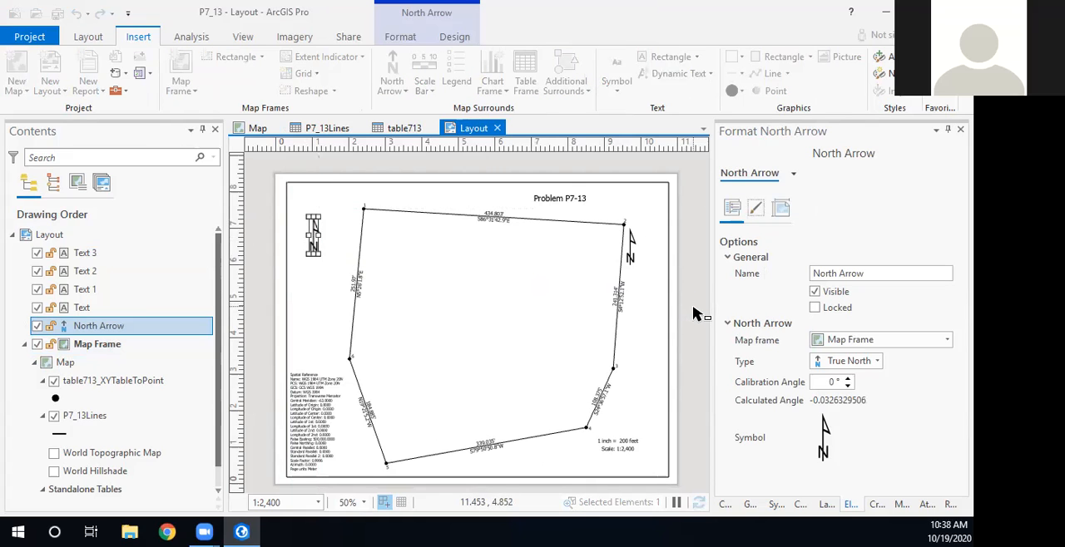
pyautogui.click(631, 260)
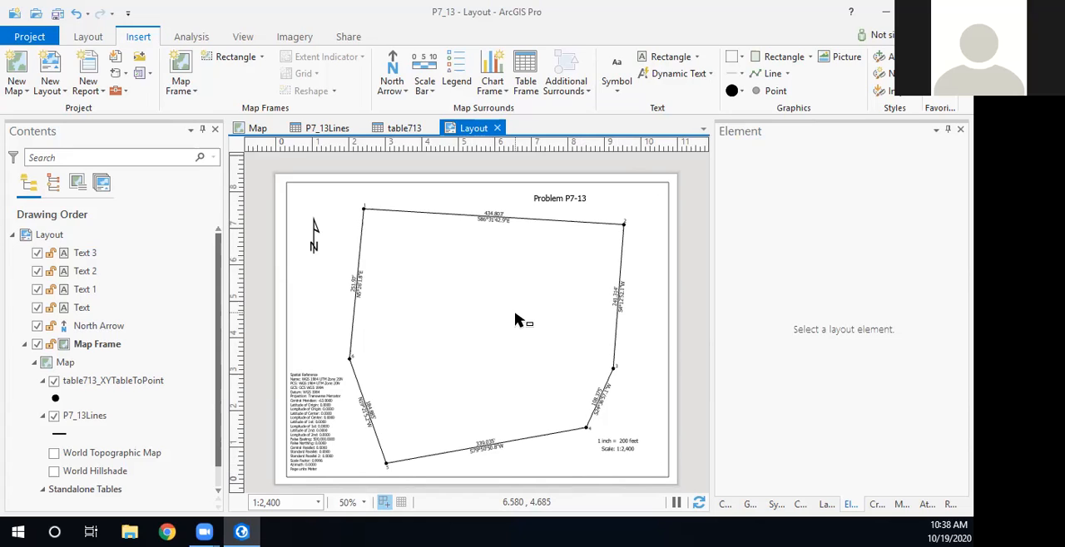
pyautogui.click(56, 14)
# - Check the Spatial Reference option among the dynamic text types and examine the placed spatial reference text up close
pyautogui.click(709, 73)
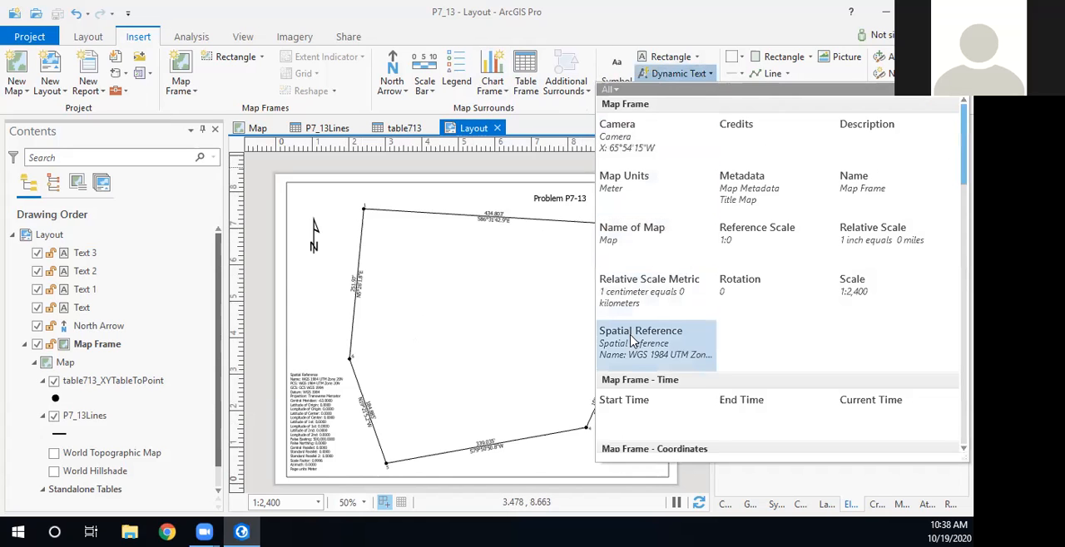
pyautogui.scroll(5, 296, 416)
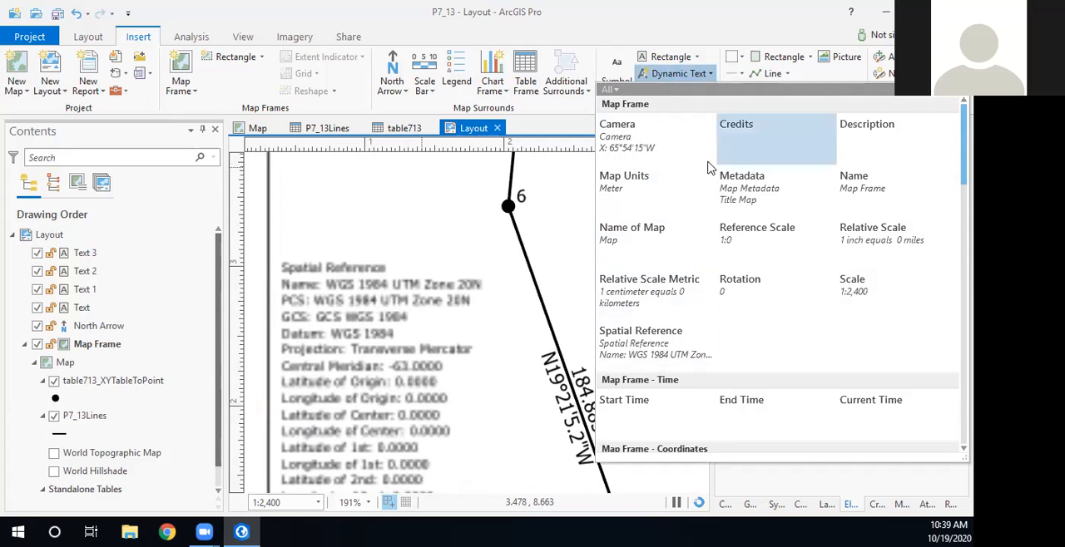
pyautogui.click(433, 215)
pyautogui.moveTo(379, 366); pyautogui.dragTo(379, 266)
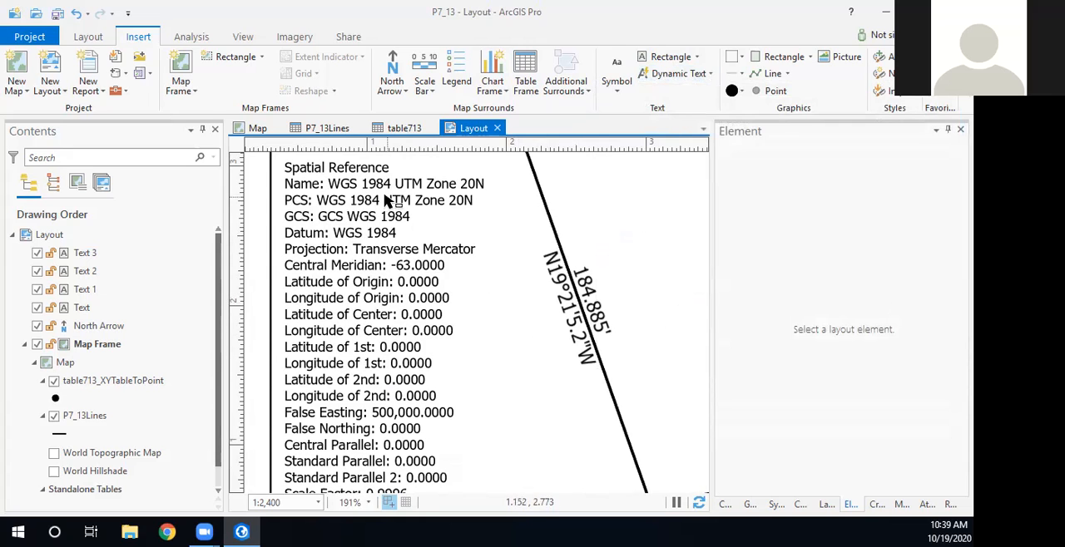
# - Check the dynamic text code of the pcs tag in the spatial reference text, and delete that tag
pyautogui.doubleClick(356, 183)
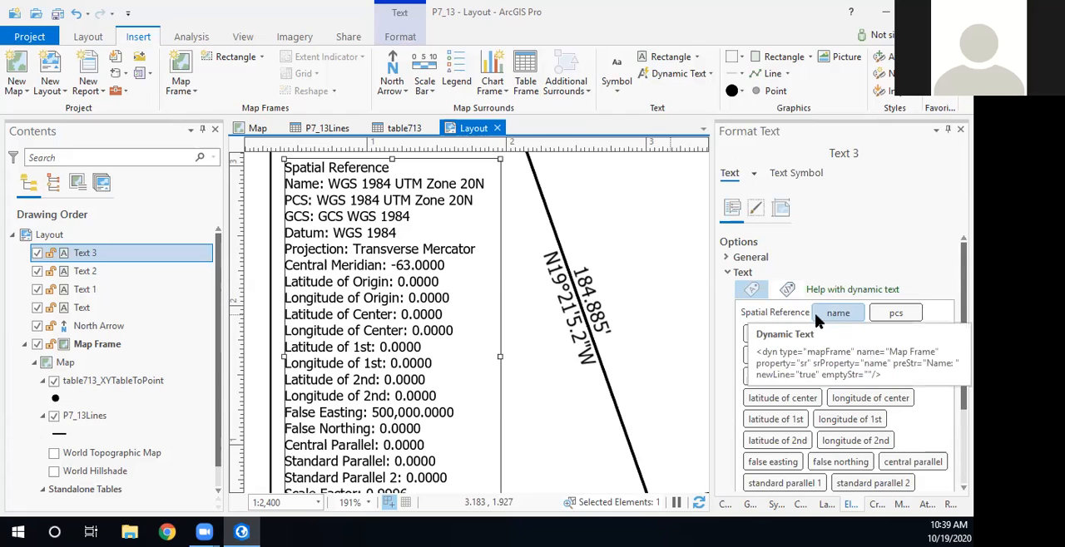
pyautogui.rightClick(900, 312)
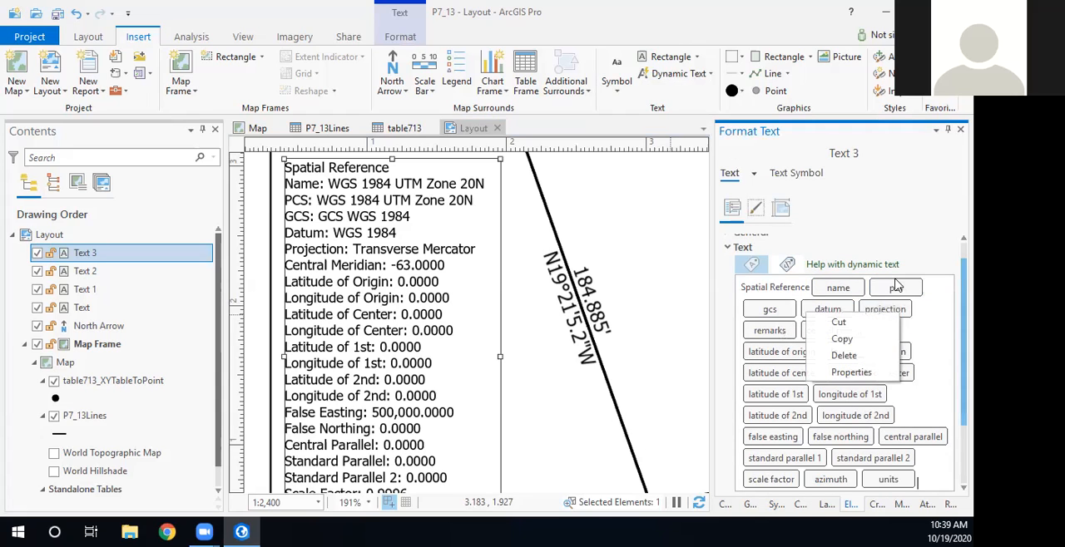
pyautogui.doubleClick(896, 288)
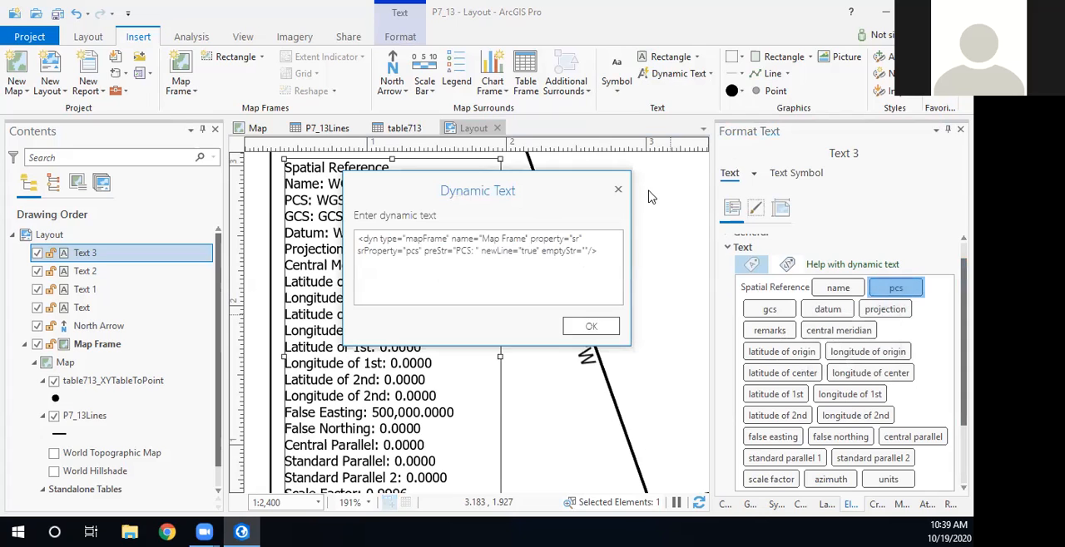
pyautogui.click(618, 190)
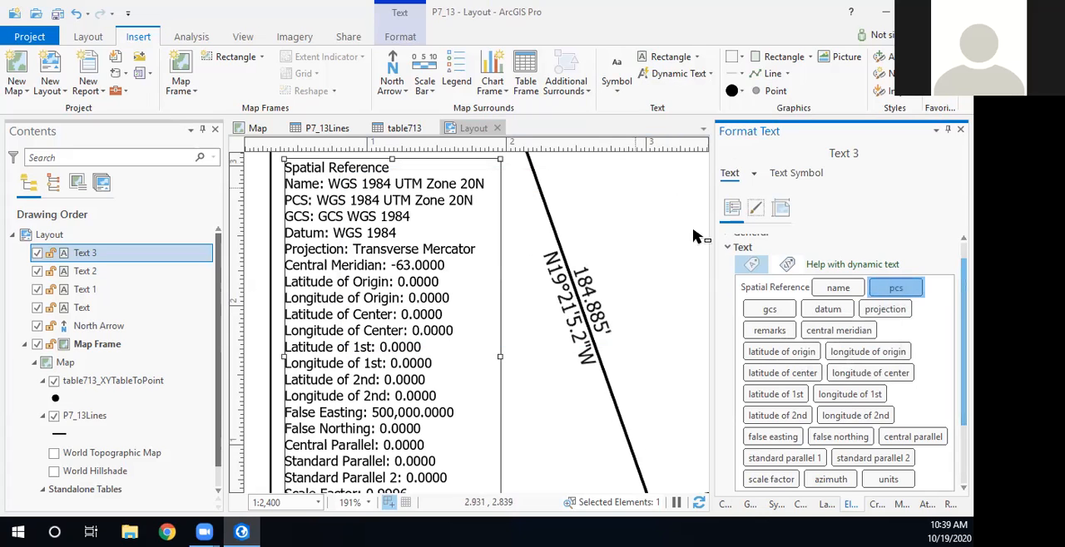
pyautogui.rightClick(896, 290)
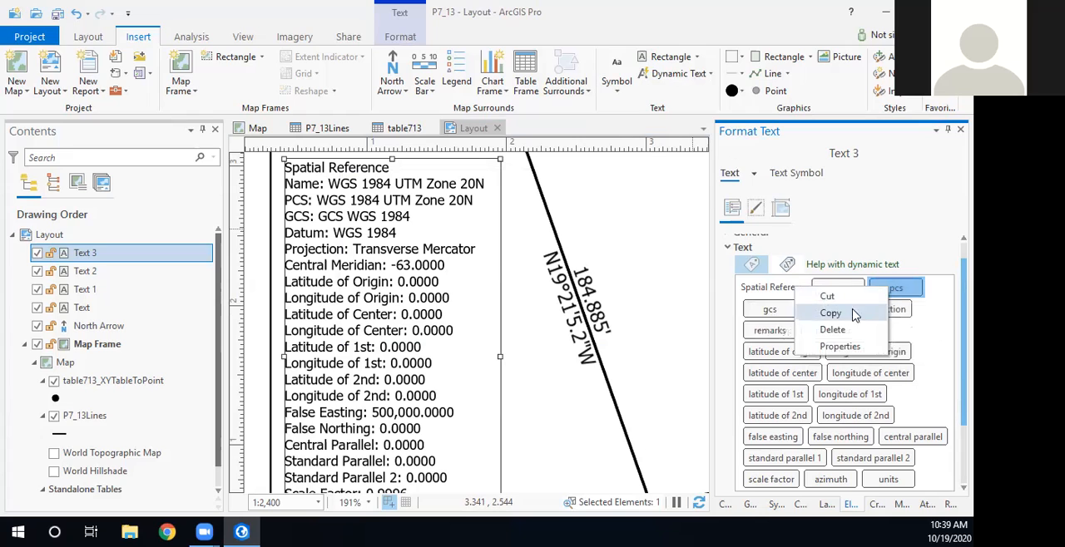
pyautogui.click(832, 330)
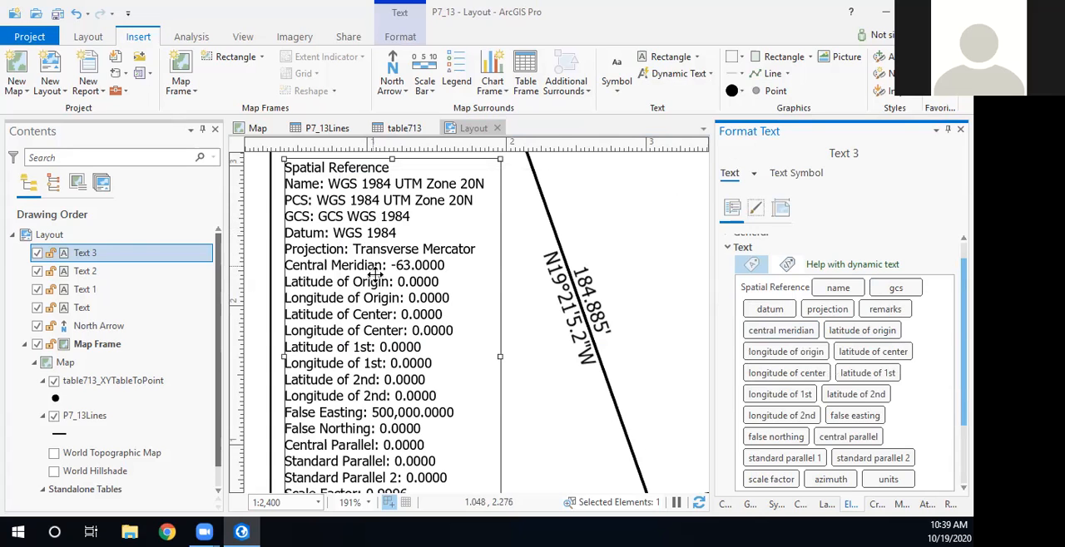
# - Shorten the spatial reference box to about 2.7 inches and move it closer to the map frame's lower-left corner
pyautogui.scroll(-2, 383, 340)
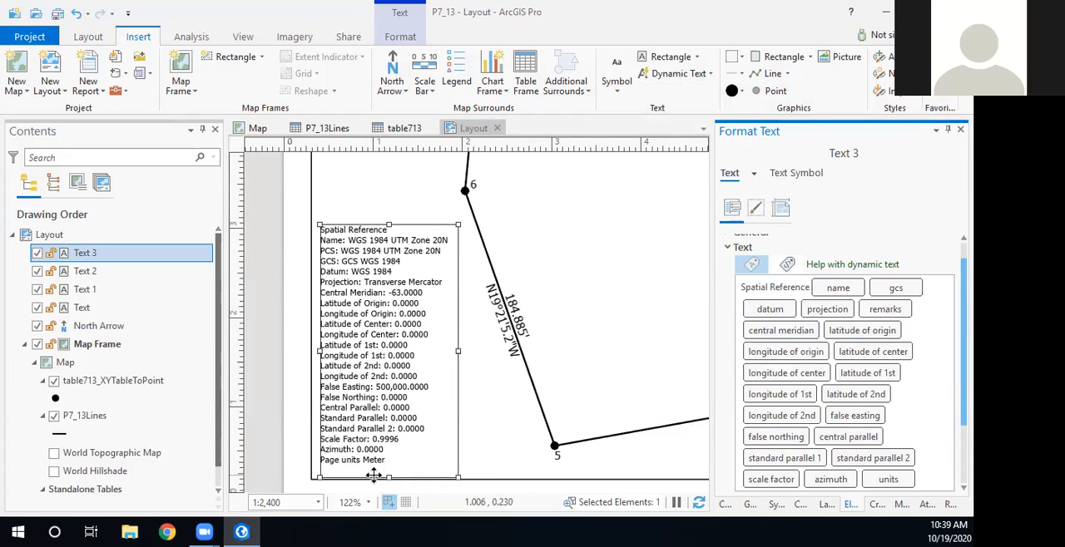
pyautogui.moveTo(389, 479); pyautogui.dragTo(389, 469)
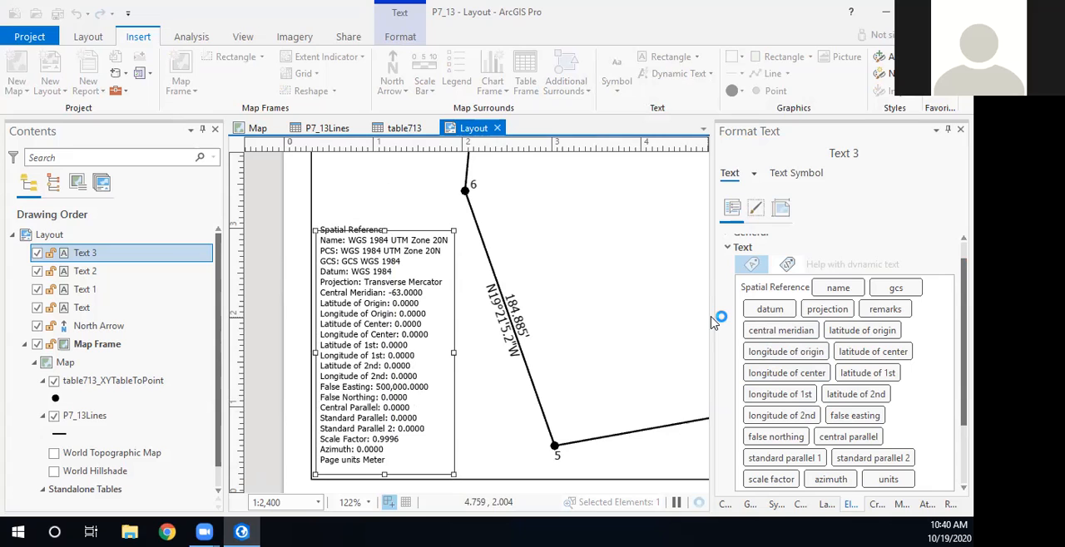
pyautogui.click(268, 208)
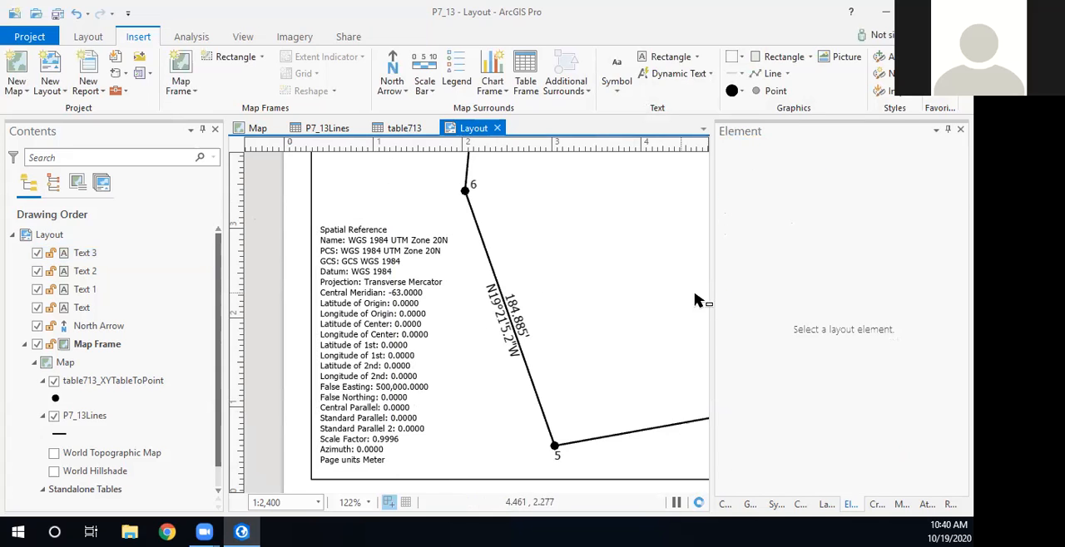
# - Draw a rectangle text box about 3.2 by 0.7 inches under the scale text in the map frame's lower-right corner
pyautogui.moveTo(713, 292); pyautogui.dragTo(833, 300)
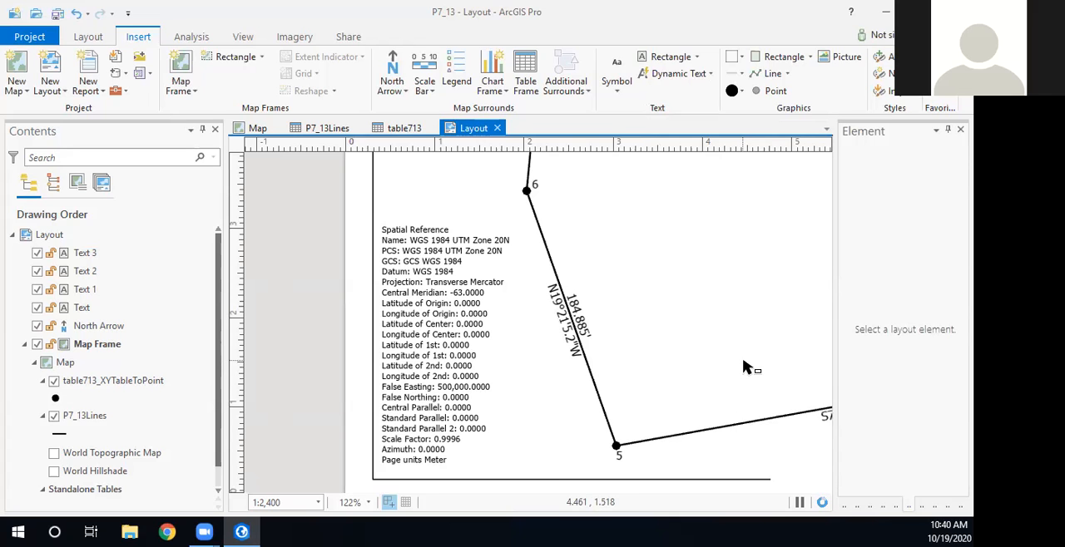
pyautogui.scroll(-3, 744, 366)
pyautogui.moveTo(745, 367); pyautogui.dragTo(315, 387)
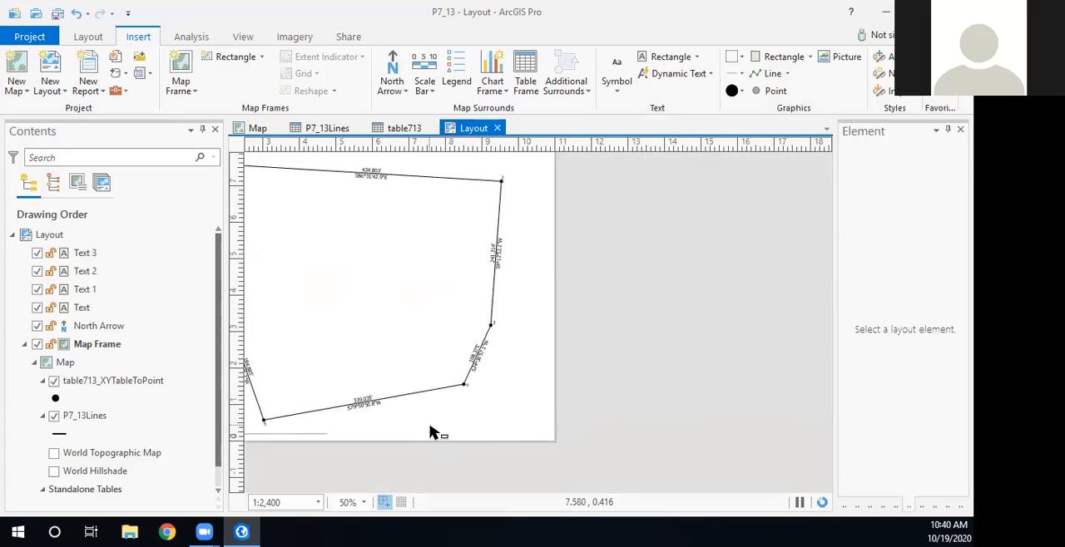
pyautogui.scroll(2, 436, 431)
pyautogui.scroll(2, 435, 431)
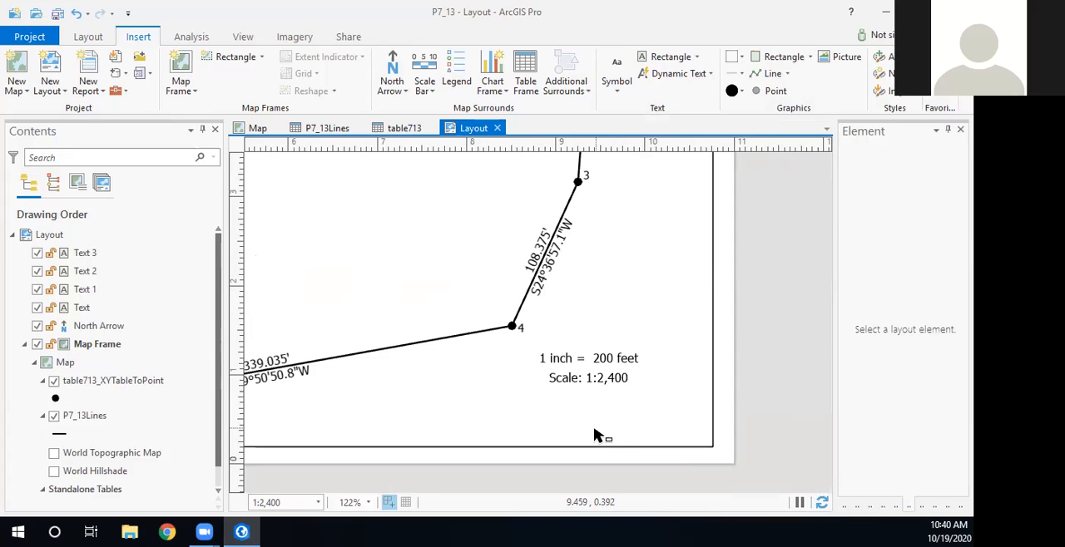
pyautogui.click(670, 57)
pyautogui.moveTo(426, 381); pyautogui.dragTo(713, 445)
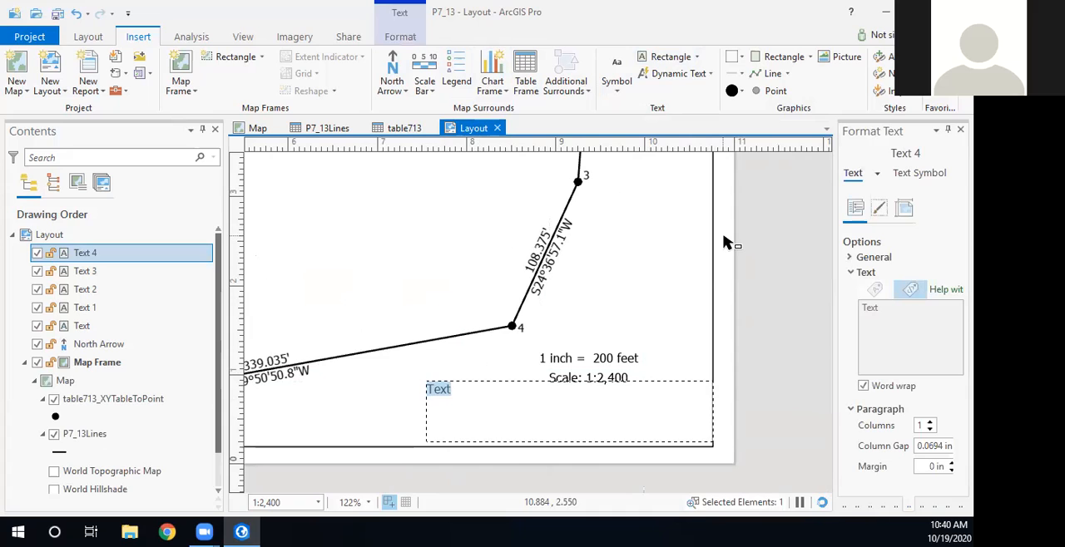
# - Enter "Dr.By:" followed by the drafter's full name as the first line of the new text box
pyautogui.write('Map ')
pyautogui.write('D')
pyautogui.press('BackSpace')
pyautogui.press('BackSpace')
pyautogui.press('BackSpace')
pyautogui.press('BackSpace')
pyautogui.press('BackSpace')
pyautogui.write('Dra')
pyautogui.press('BackSpace')
pyautogui.write('.G')
pyautogui.press('BackSpace')
pyautogui.write('By:')
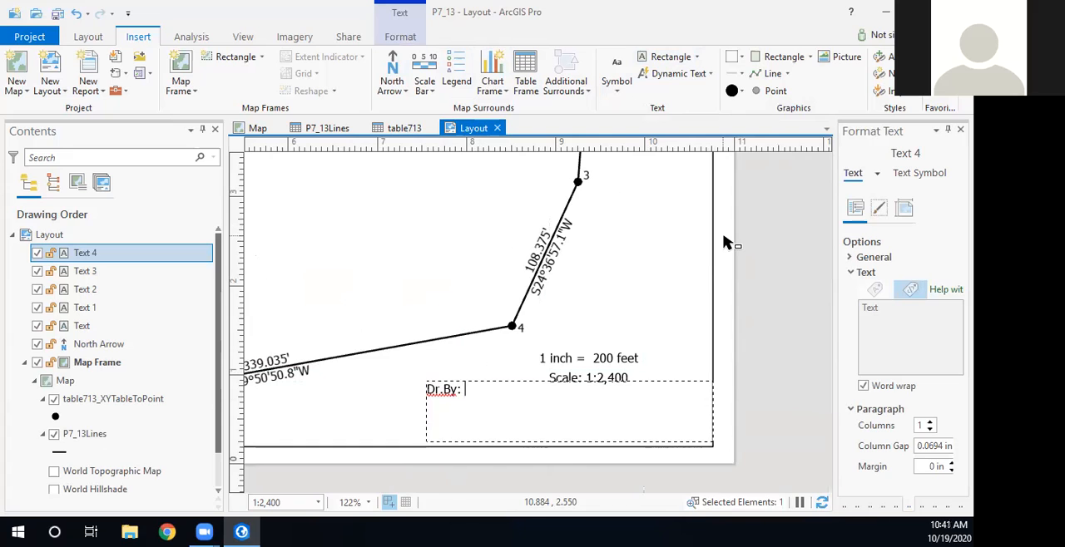
pyautogui.write('   Brian Seavey')
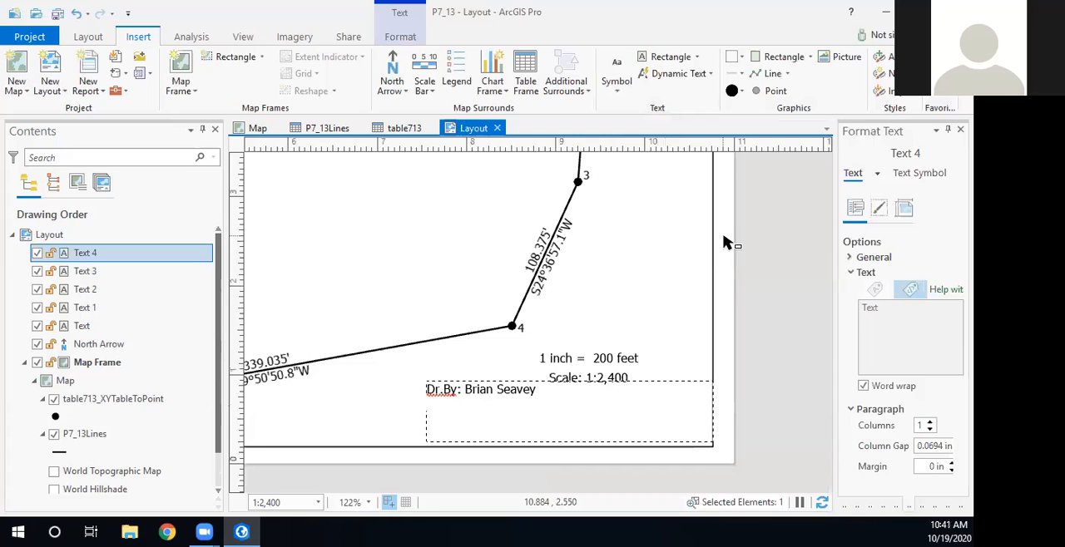
pyautogui.write('1019/2020')
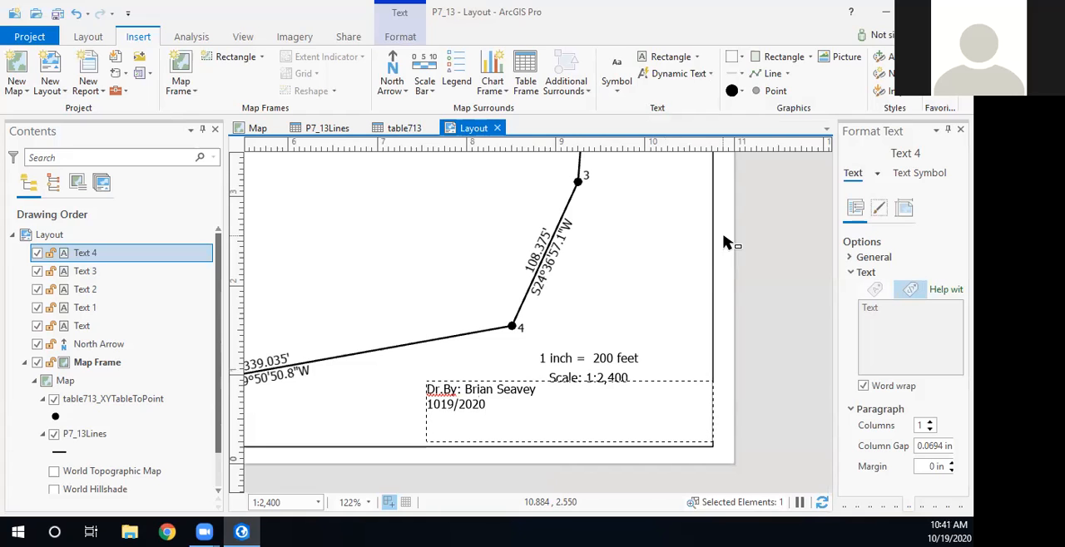
pyautogui.write('/')
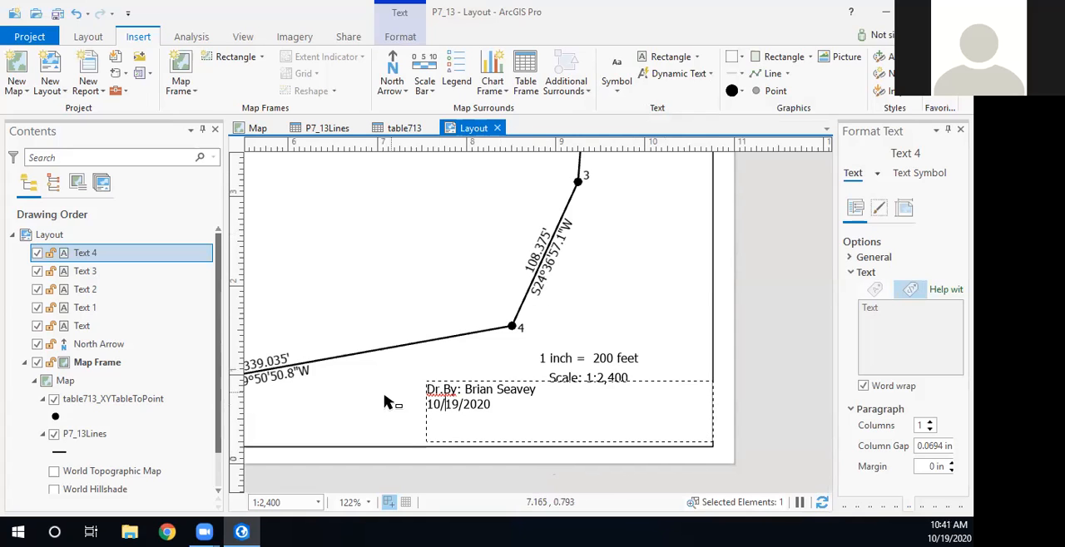
# - Add the date 10/19/2020 as a second line under the drafter's name and finish the text
pyautogui.click(751, 416)
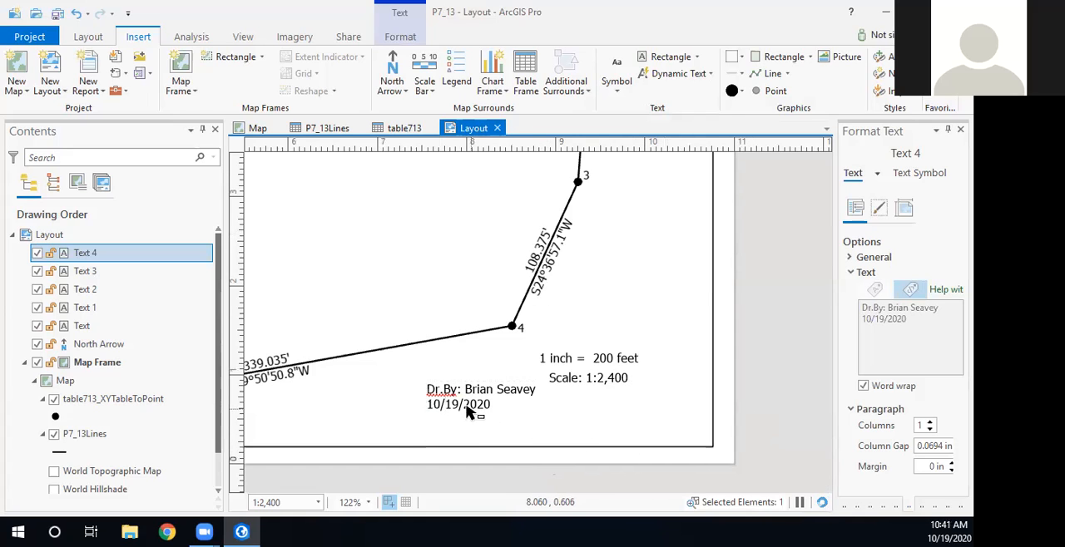
# - Shrink the drafter and date text box to about 1.4 by 0.4 inches and place it in the map frame's lower-right corner
pyautogui.click(691, 427)
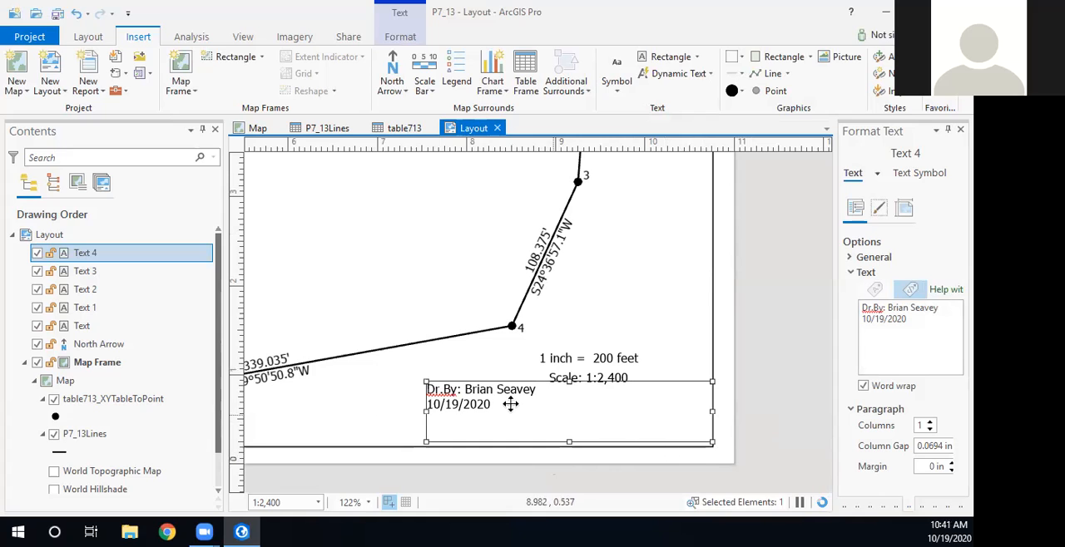
pyautogui.moveTo(709, 445); pyautogui.dragTo(546, 418)
pyautogui.moveTo(439, 404); pyautogui.dragTo(604, 434)
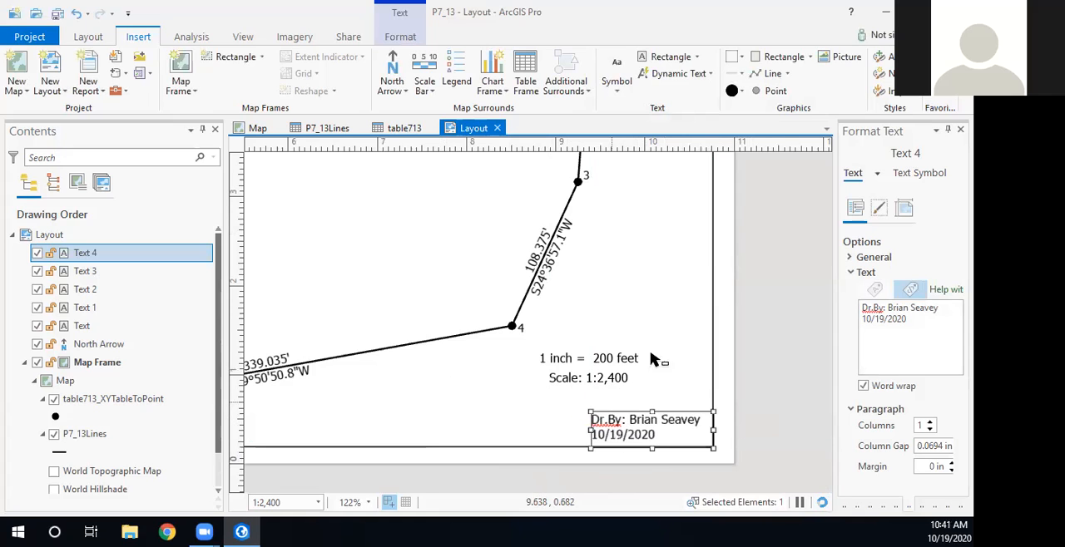
pyautogui.click(786, 337)
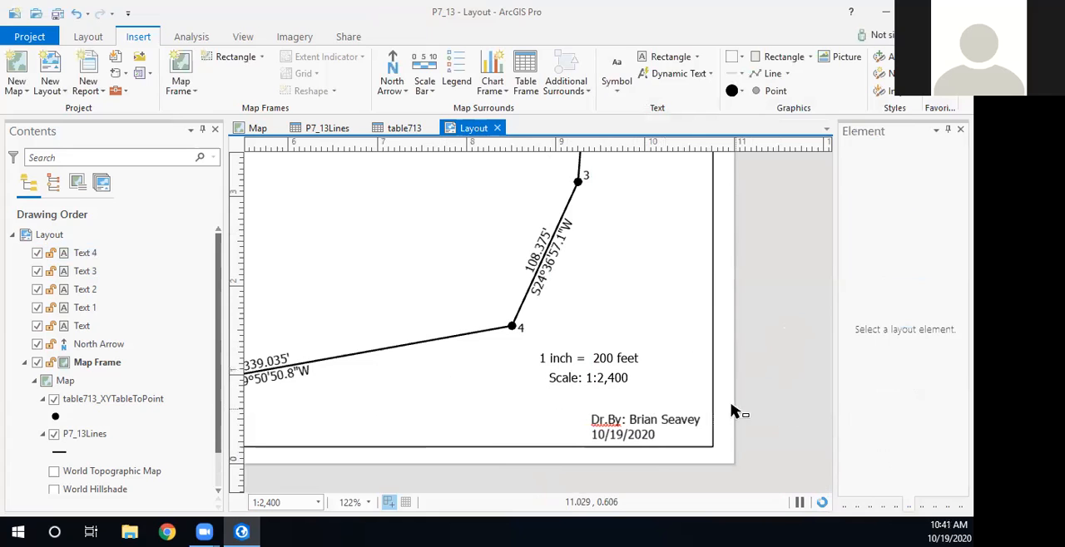
# - Review the complete layout page and save the project
pyautogui.scroll(-5, 681, 347)
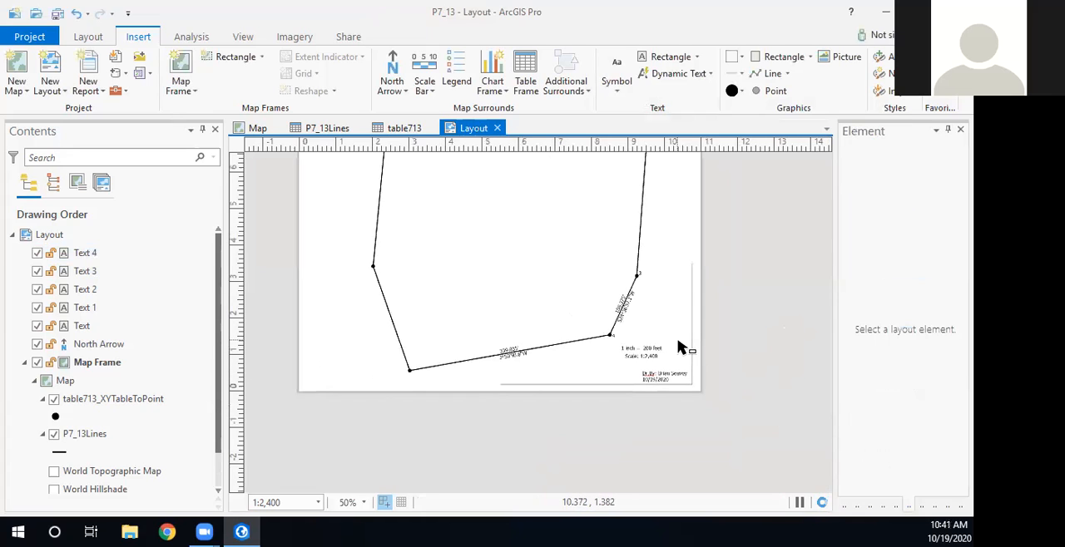
pyautogui.moveTo(632, 352); pyautogui.dragTo(637, 427)
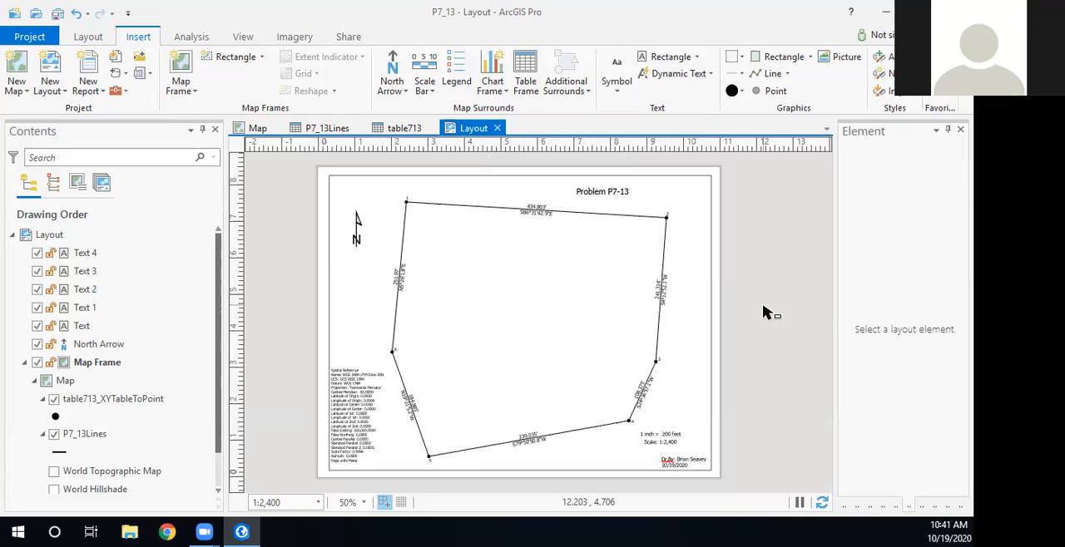
pyautogui.click(56, 13)
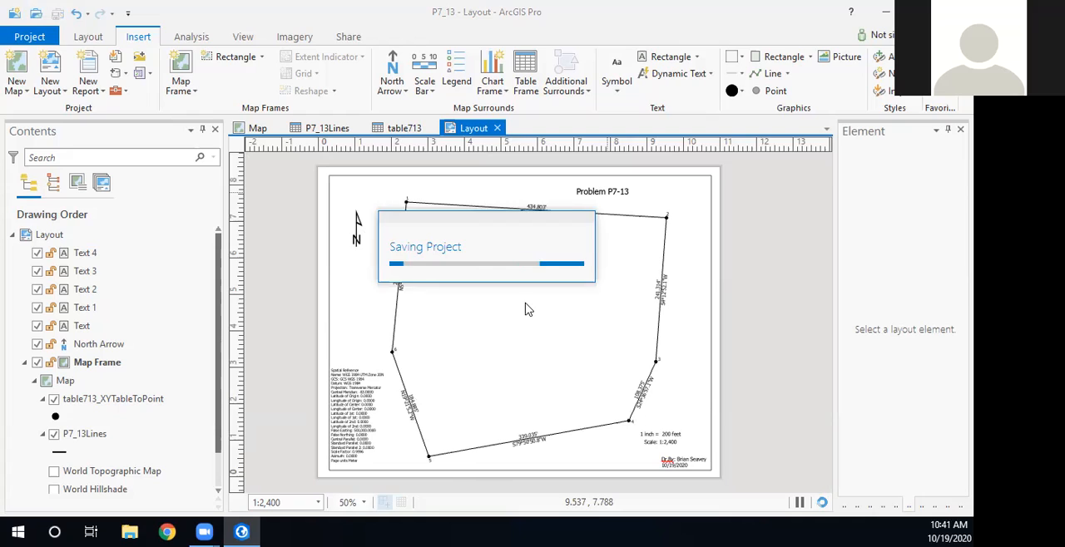